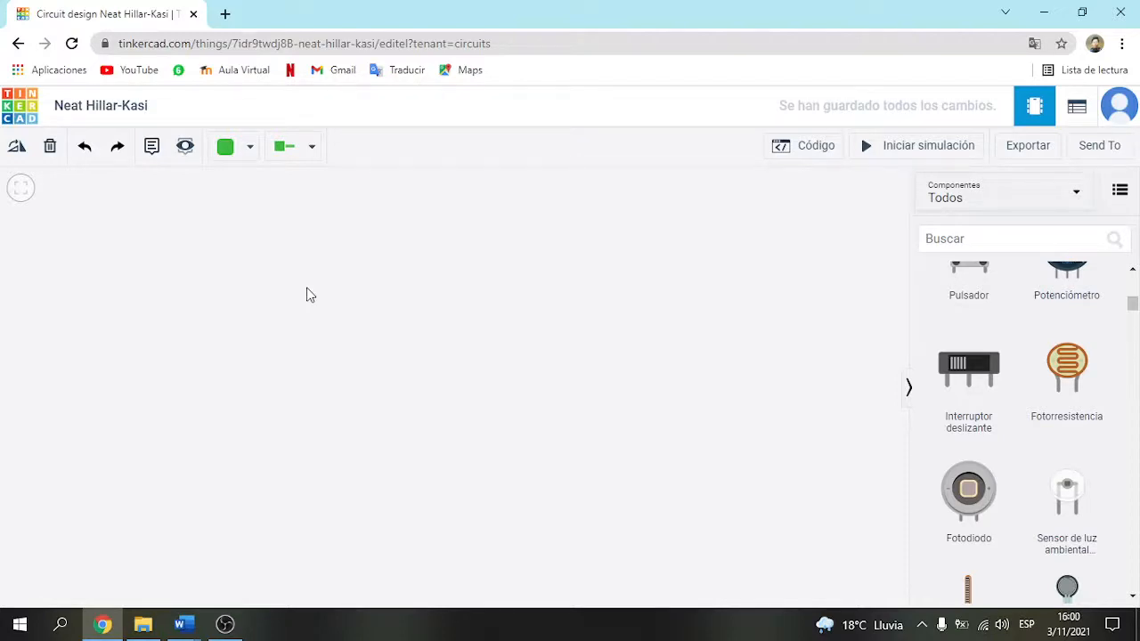
From the full component library, place a small breadboard (Placa de pruebas pequeña) on the workplane and bring it fully into view.
click(1002, 192)
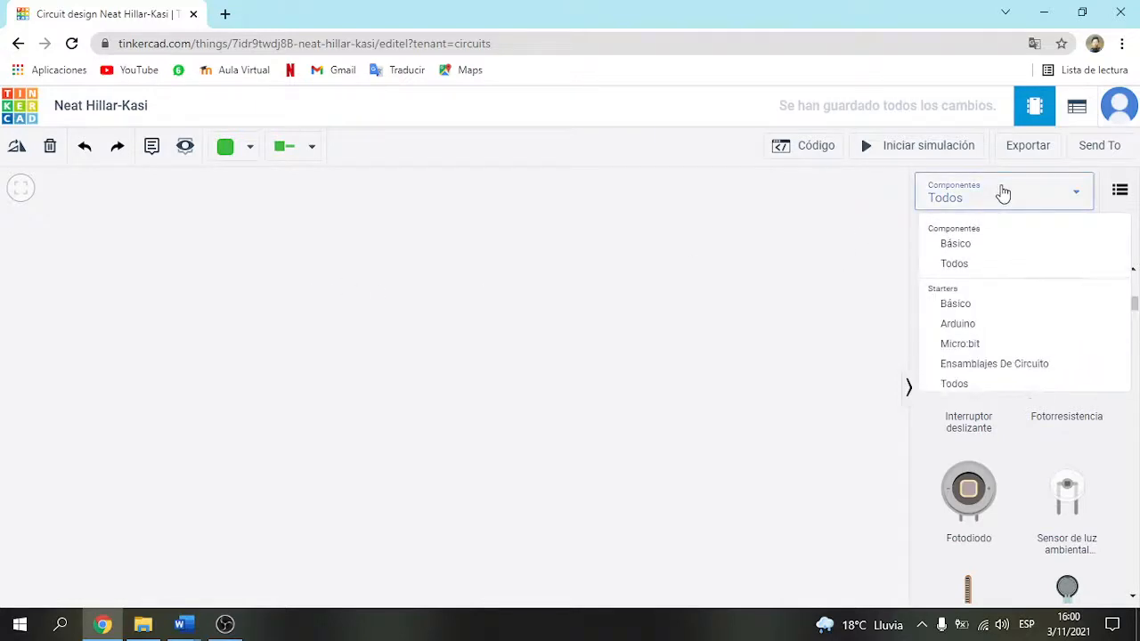
click(1006, 263)
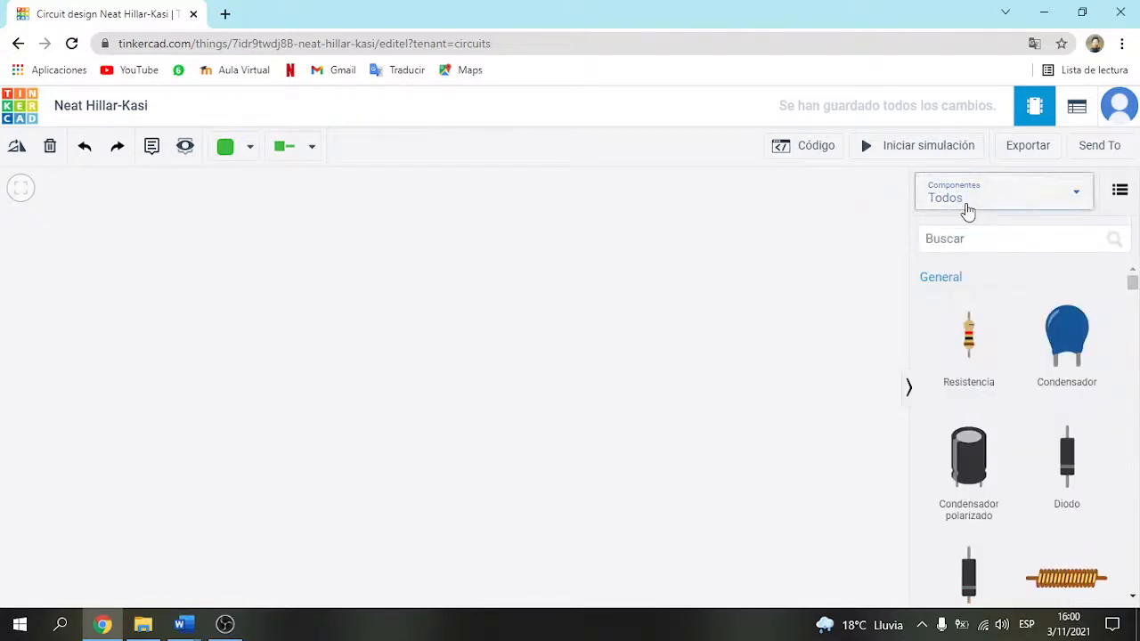
scroll(1038, 377, down, 10)
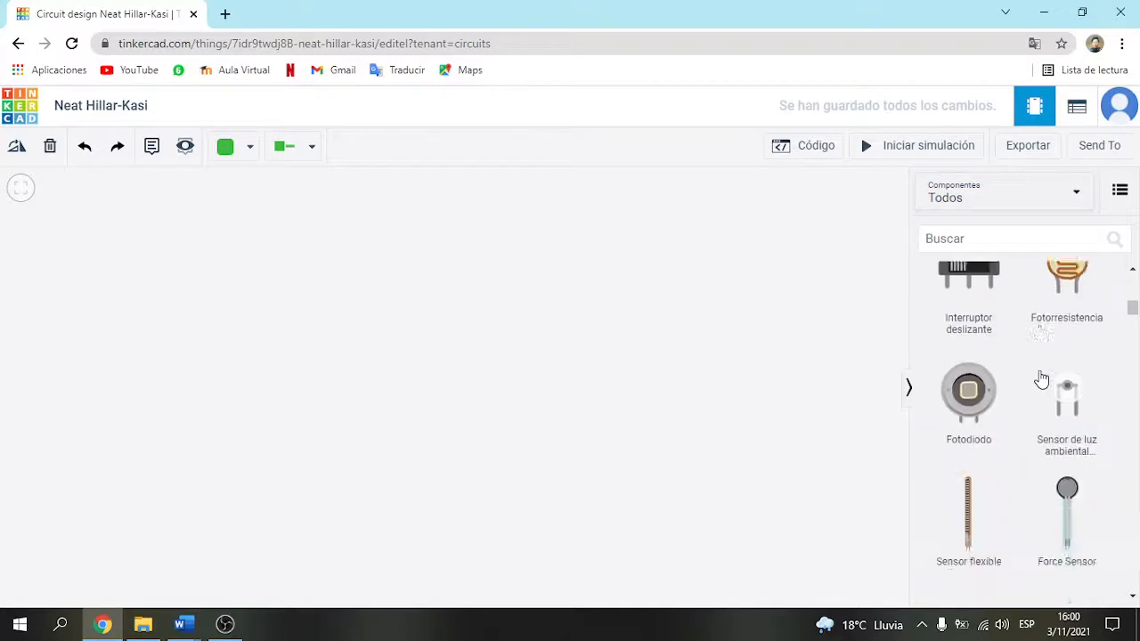
scroll(1042, 379, down, 15)
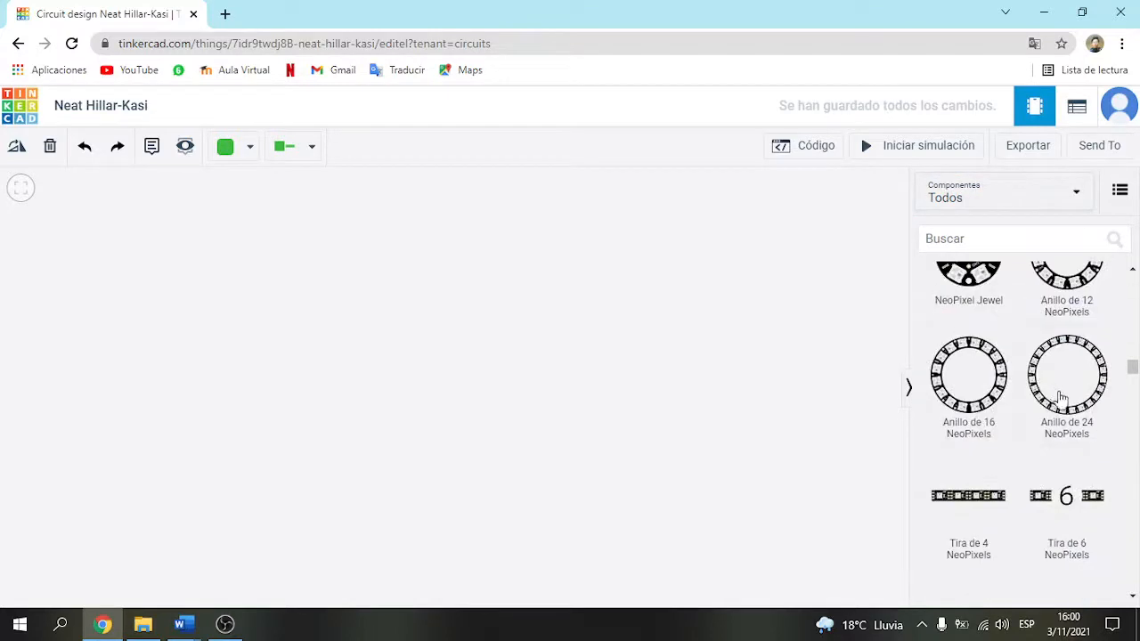
scroll(1059, 396, down, 15)
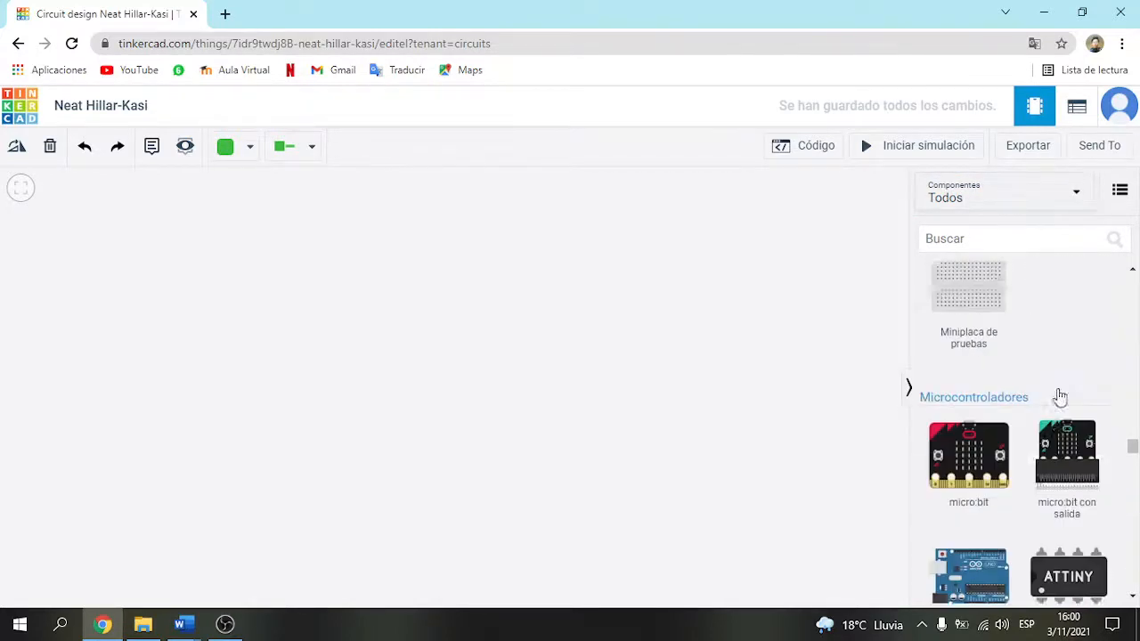
scroll(1060, 396, up, 2)
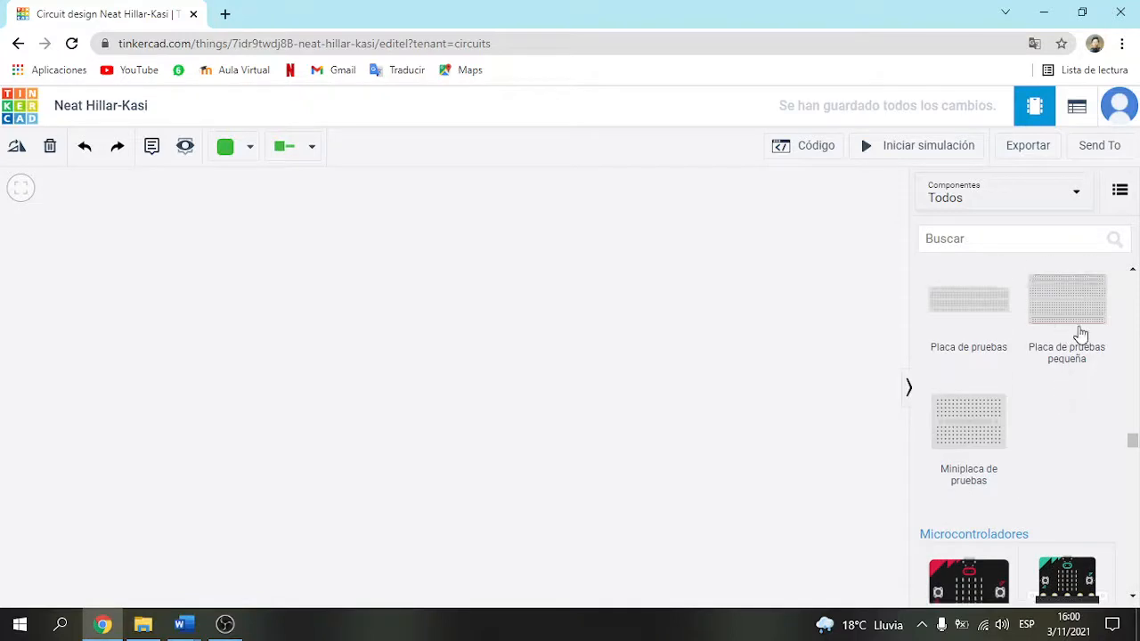
scroll(1066, 329, up, 1)
scroll(1066, 330, up, 1)
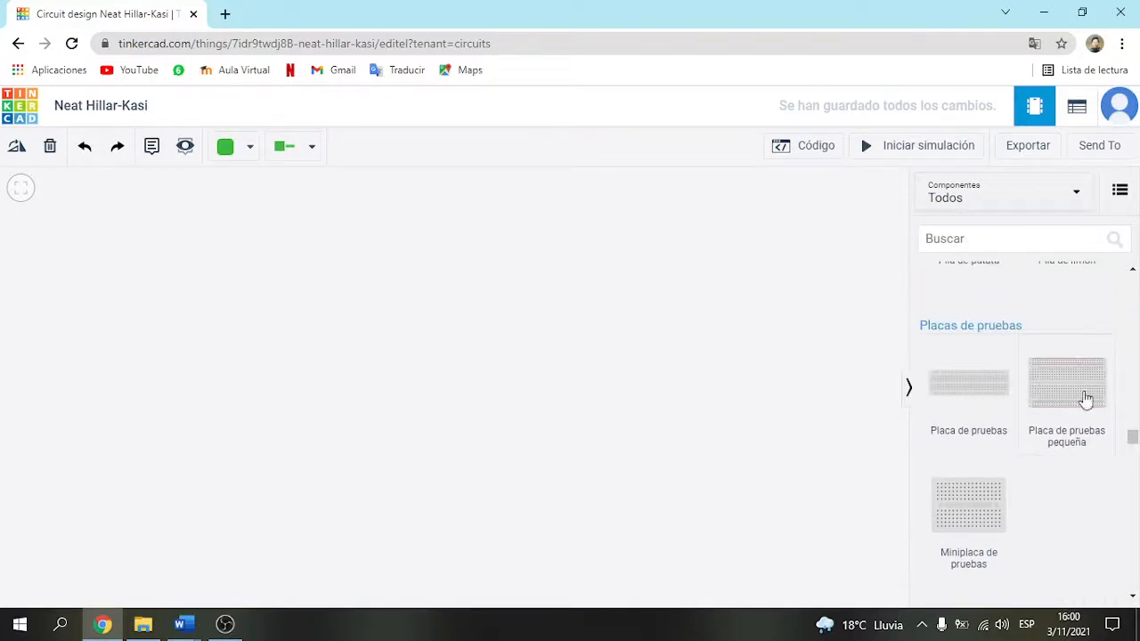
drag(1060, 383, 461, 365)
click(826, 362)
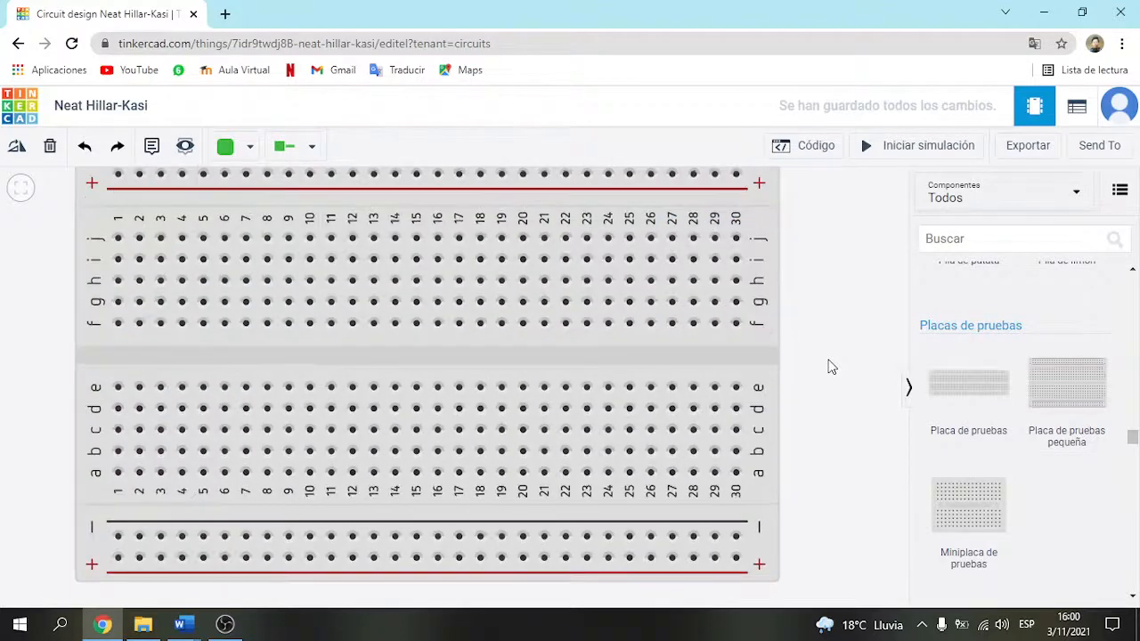
drag(828, 352, 872, 379)
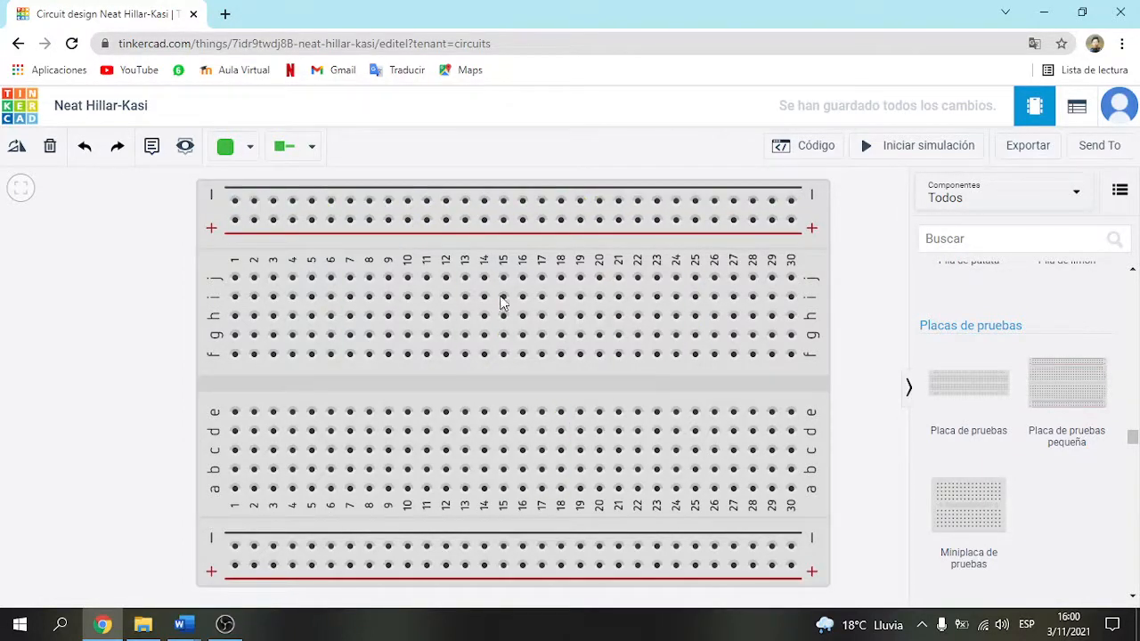
With Conexión wires, span the upper negative and positive rails of the breadboard from column 1 to column 30.
click(301, 153)
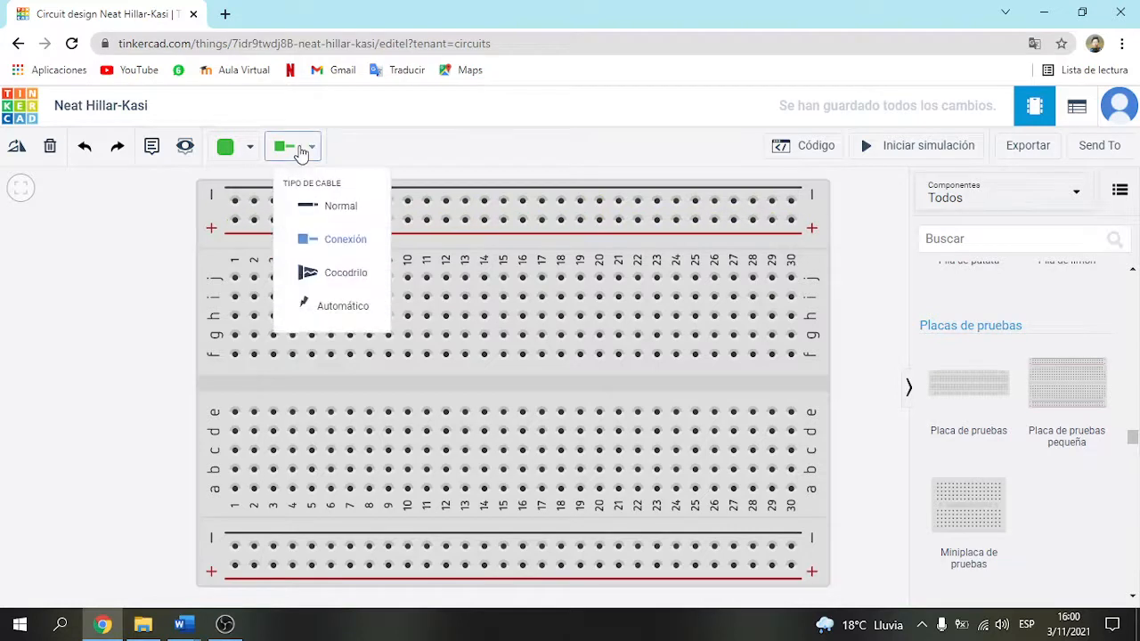
click(326, 235)
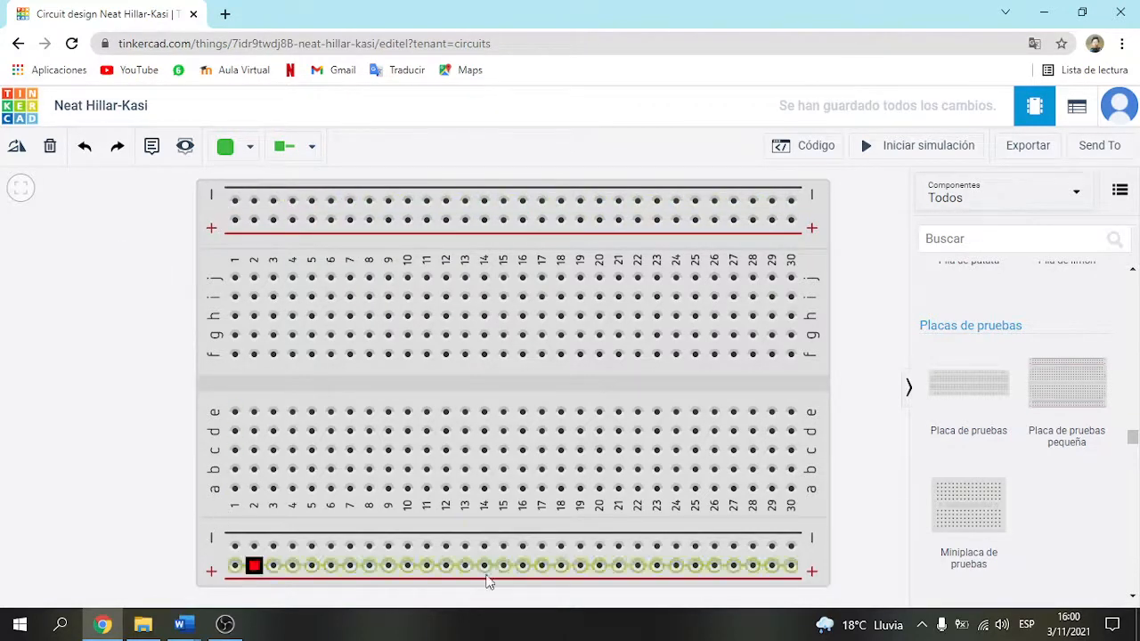
click(235, 199)
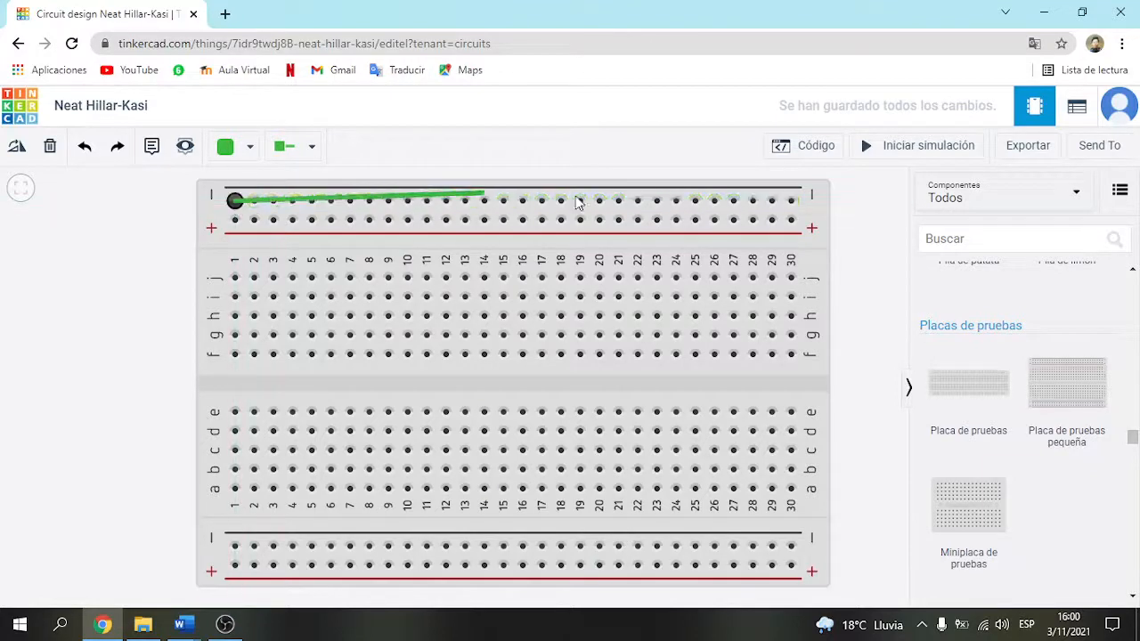
click(791, 200)
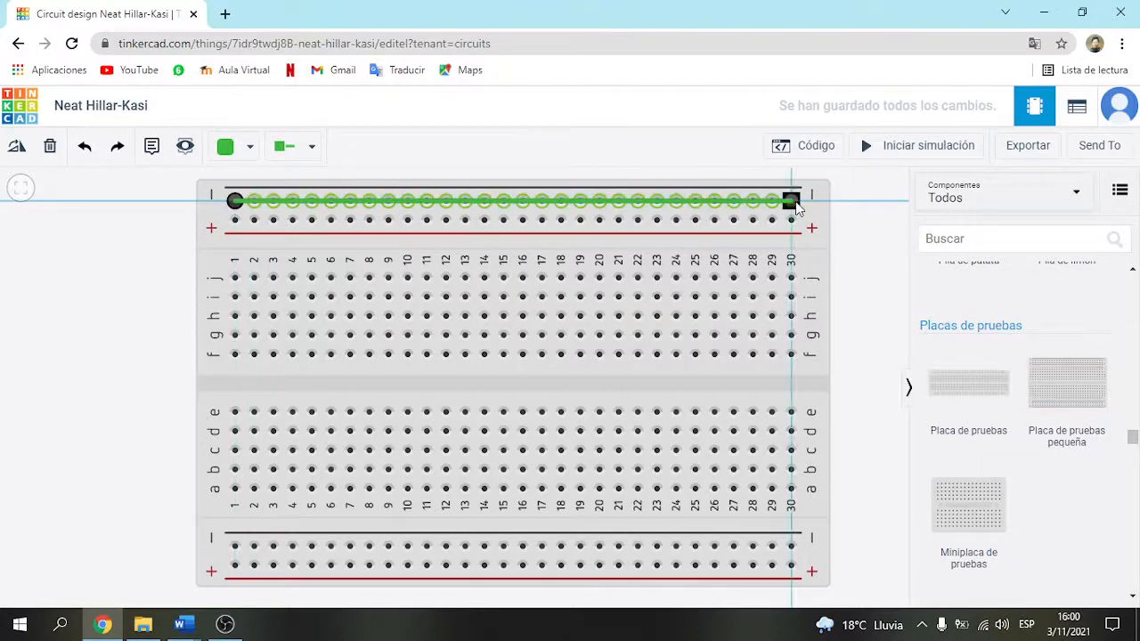
click(234, 220)
click(791, 219)
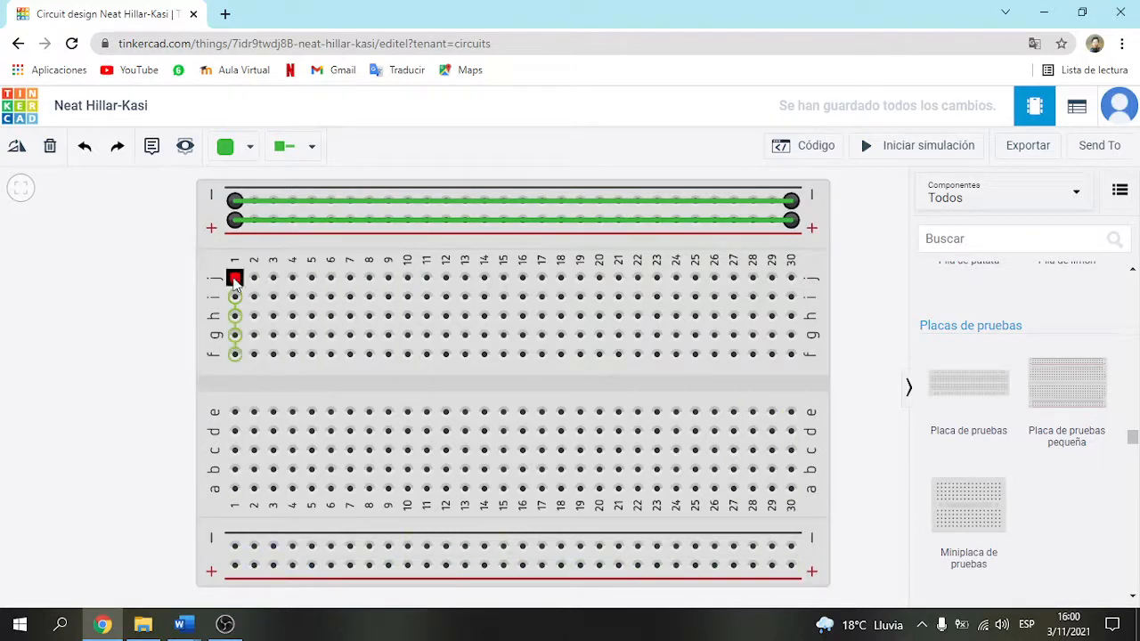
Wire breadboard columns 1 and 2 vertically, from row j to f in the upper half and from row e to a in the lower half.
click(235, 277)
click(234, 354)
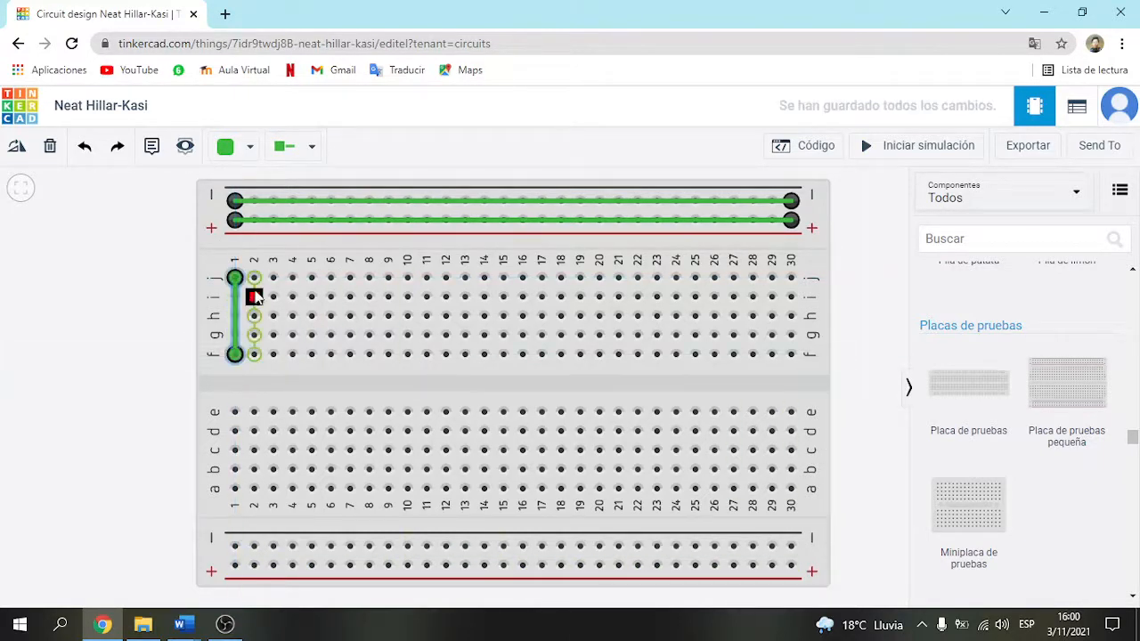
click(255, 276)
click(255, 353)
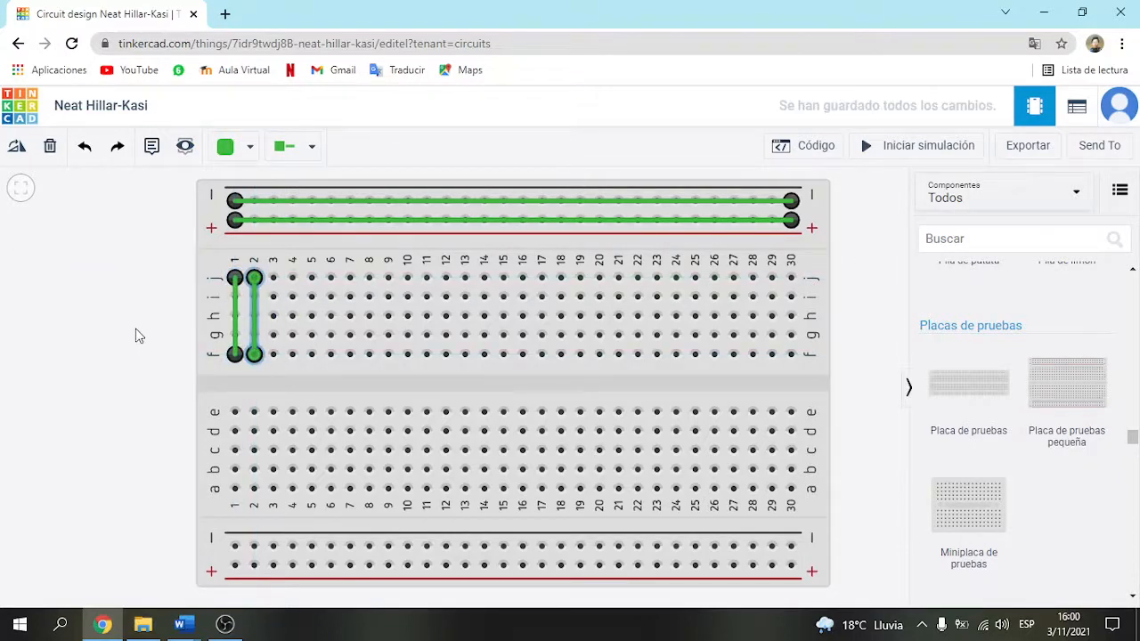
click(234, 411)
click(234, 488)
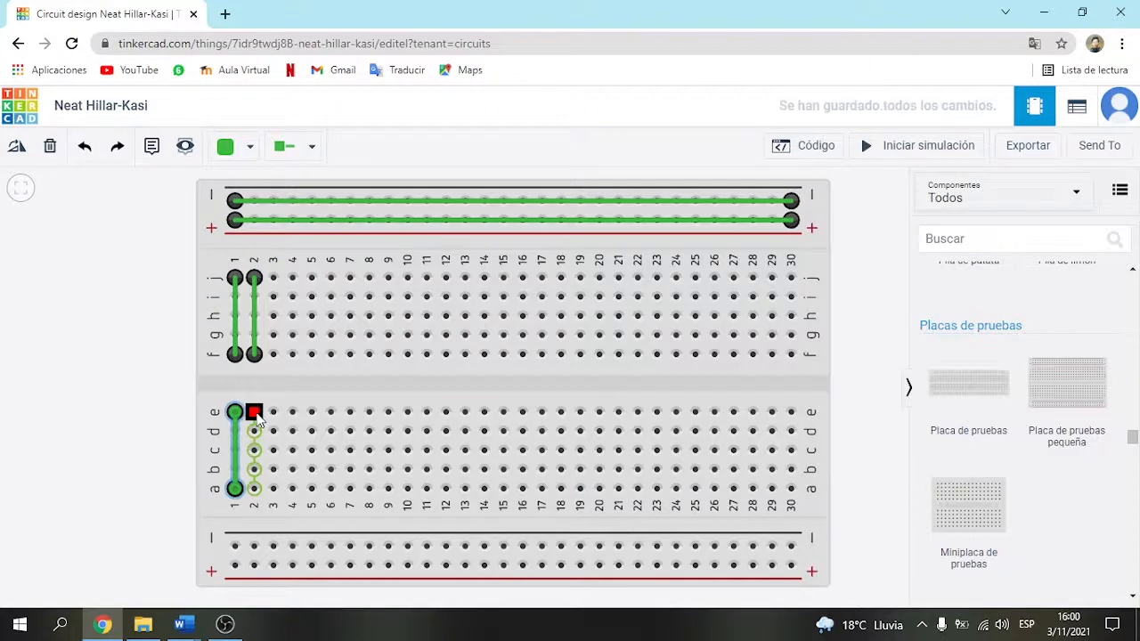
click(254, 411)
click(254, 487)
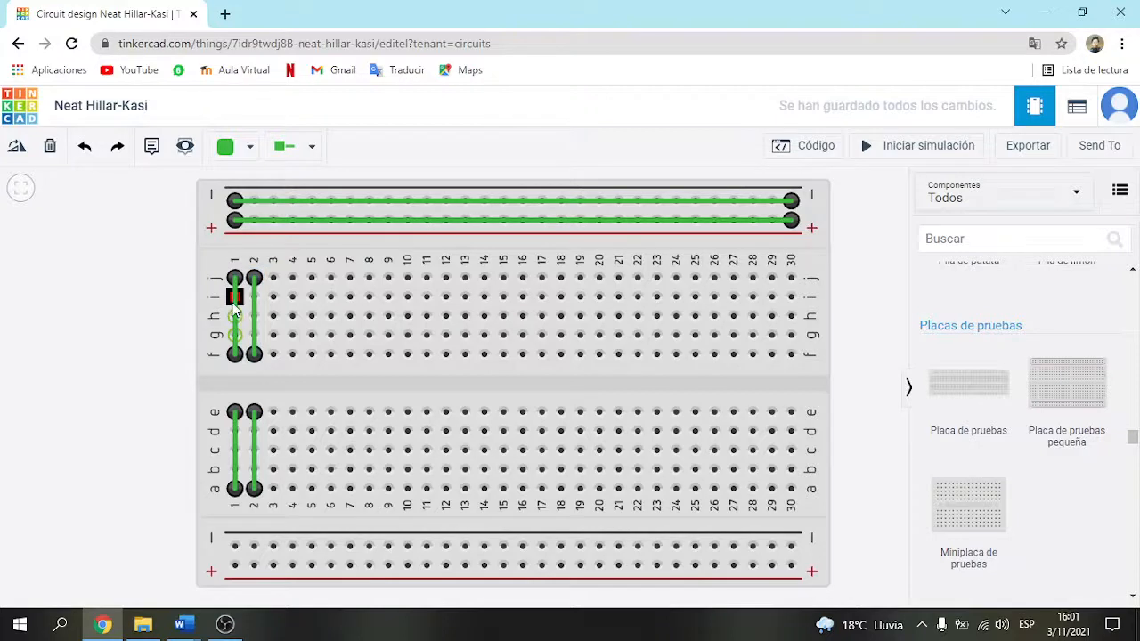
Delete all the demonstration wires from the breadboard's columns 1 and 2 and its upper power rails.
click(234, 311)
key(Delete)
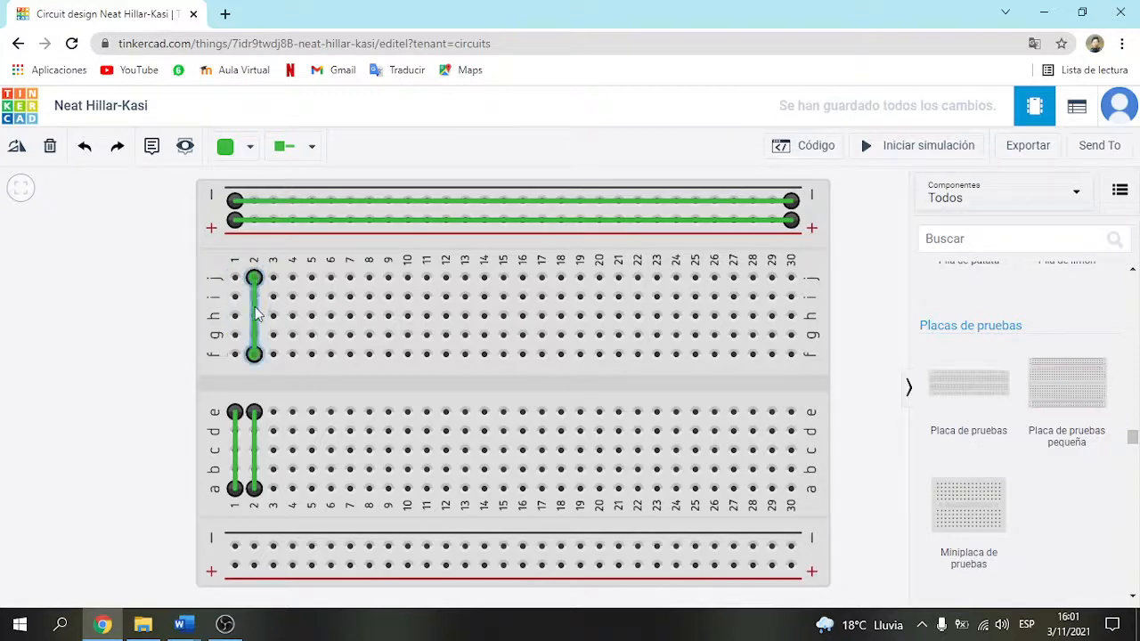
click(256, 314)
key(Delete)
click(287, 220)
key(Delete)
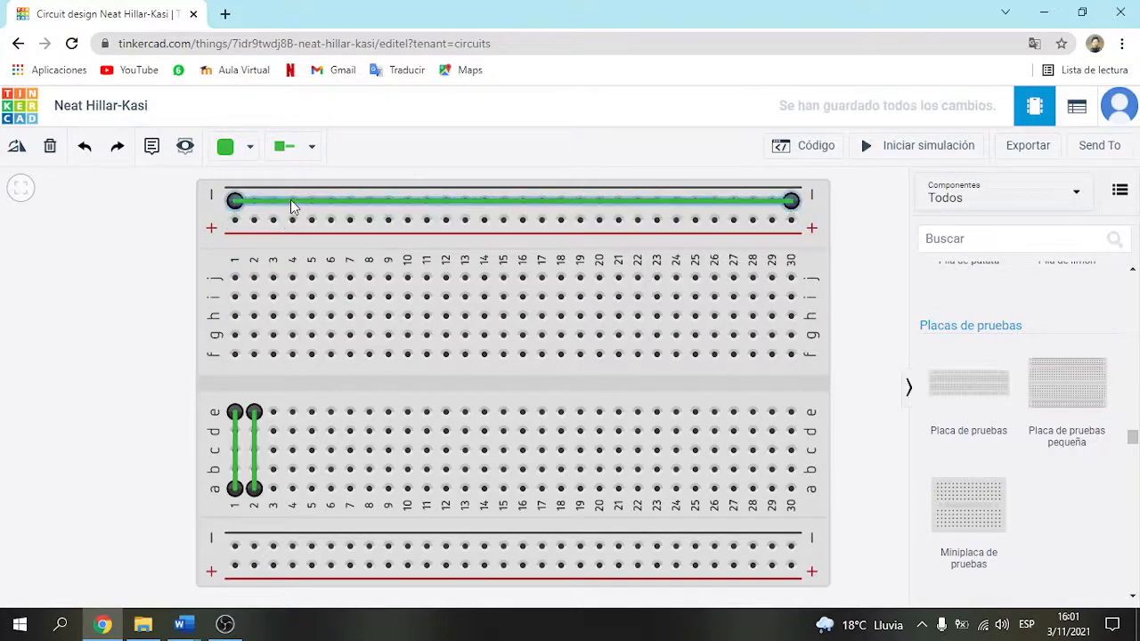
click(290, 204)
key(Delete)
click(235, 468)
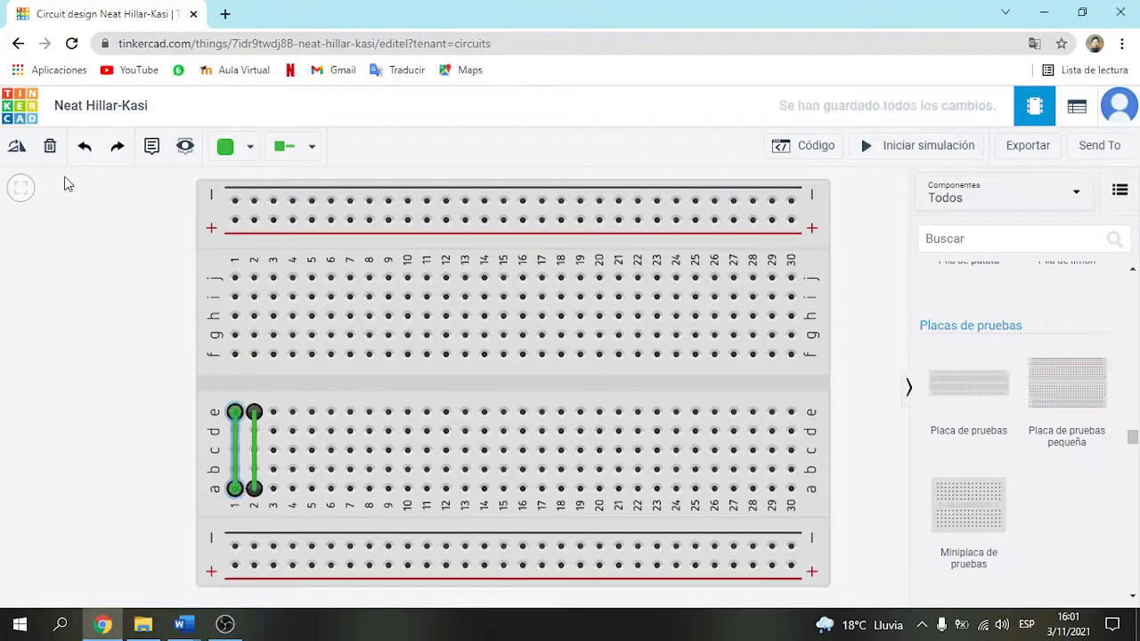
click(50, 146)
click(254, 463)
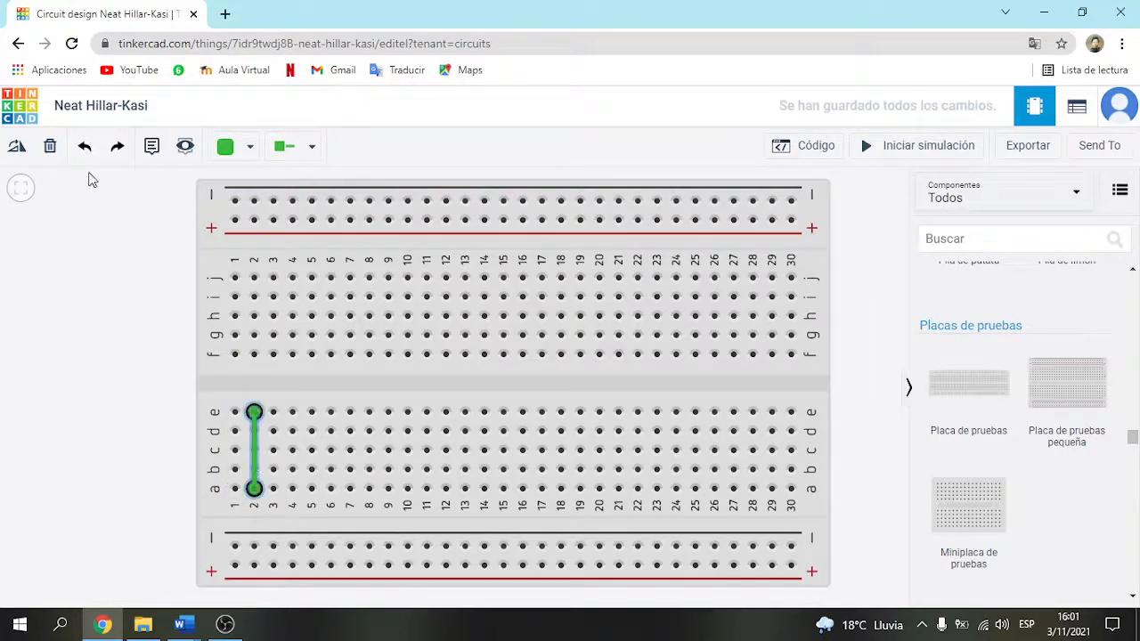
click(50, 146)
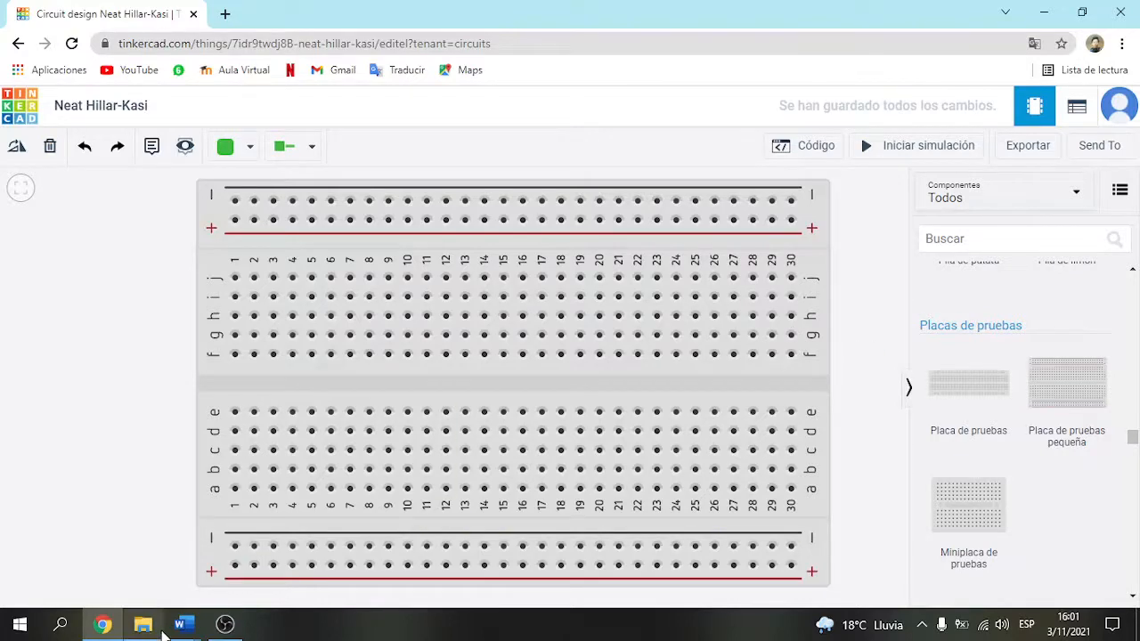
Switch to the INFORME 1 document in Word and examine the circuit 1 schematic in section 3.2.
mouse_move(182, 624)
click(268, 532)
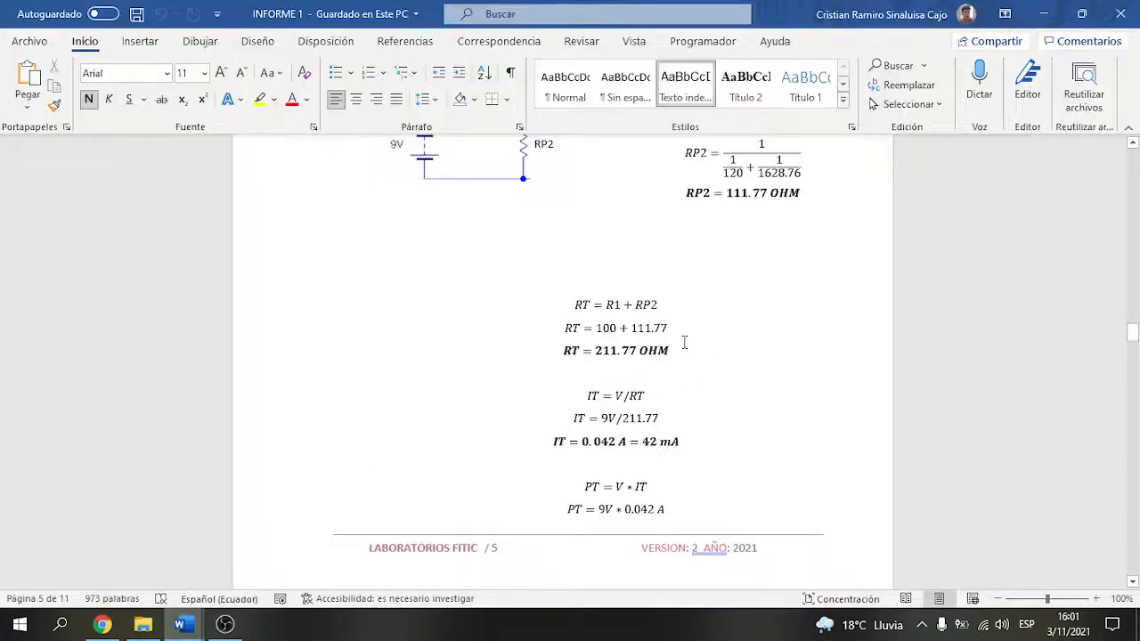
scroll(684, 343, up, 12)
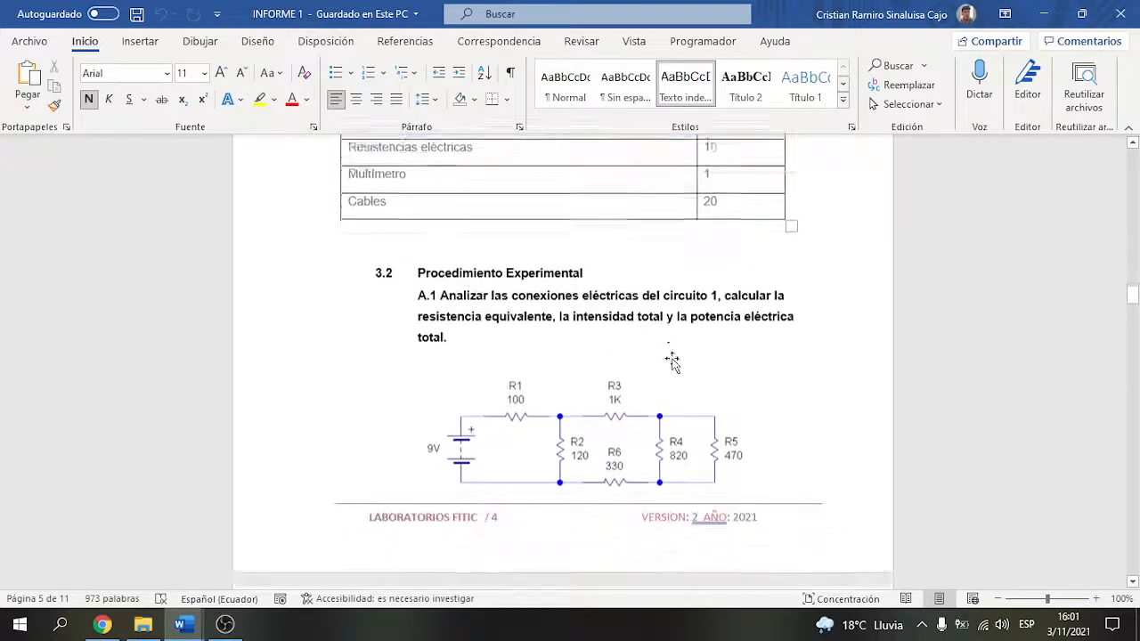
scroll(530, 383, down, 2)
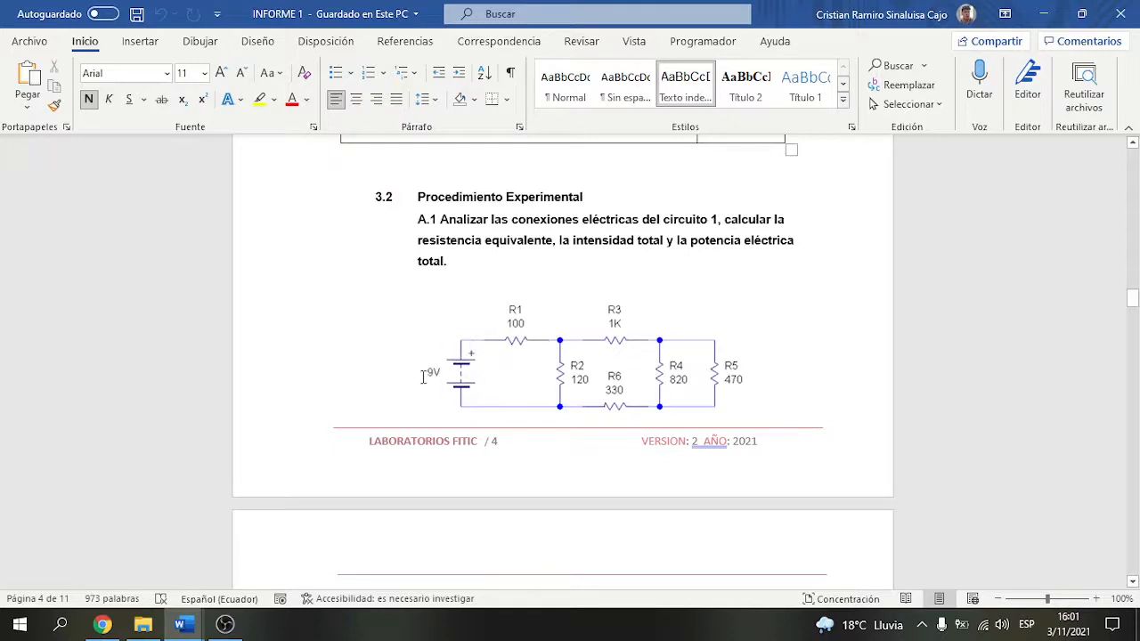
Switch back to Tinkercad in Chrome and add a 9 V battery (Batería de 9 V) from the full component library.
click(102, 624)
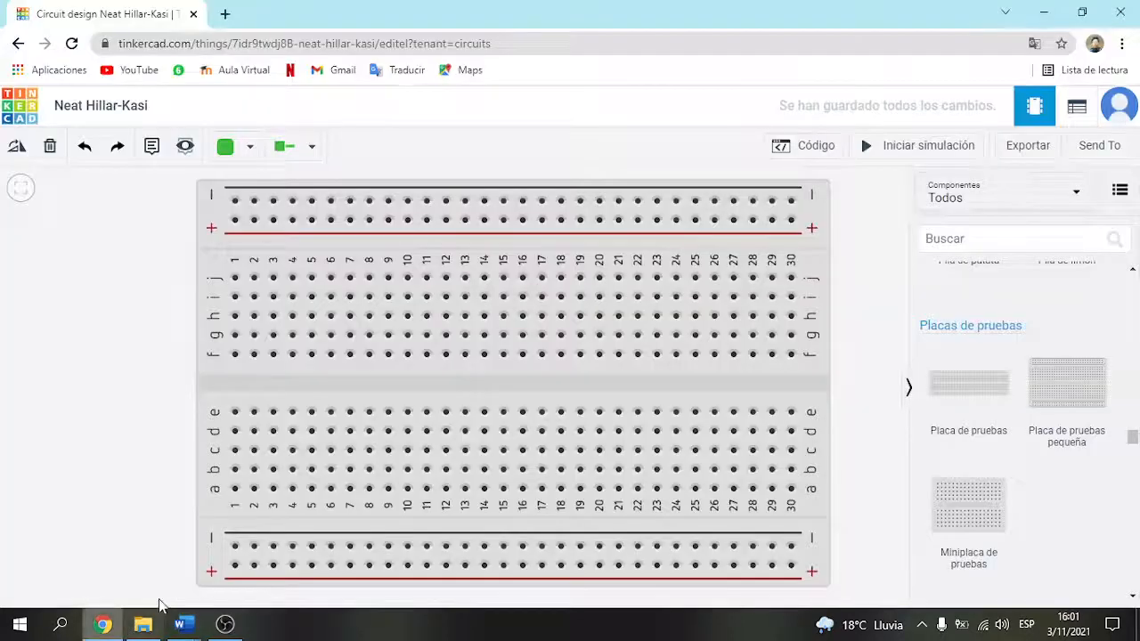
click(1051, 198)
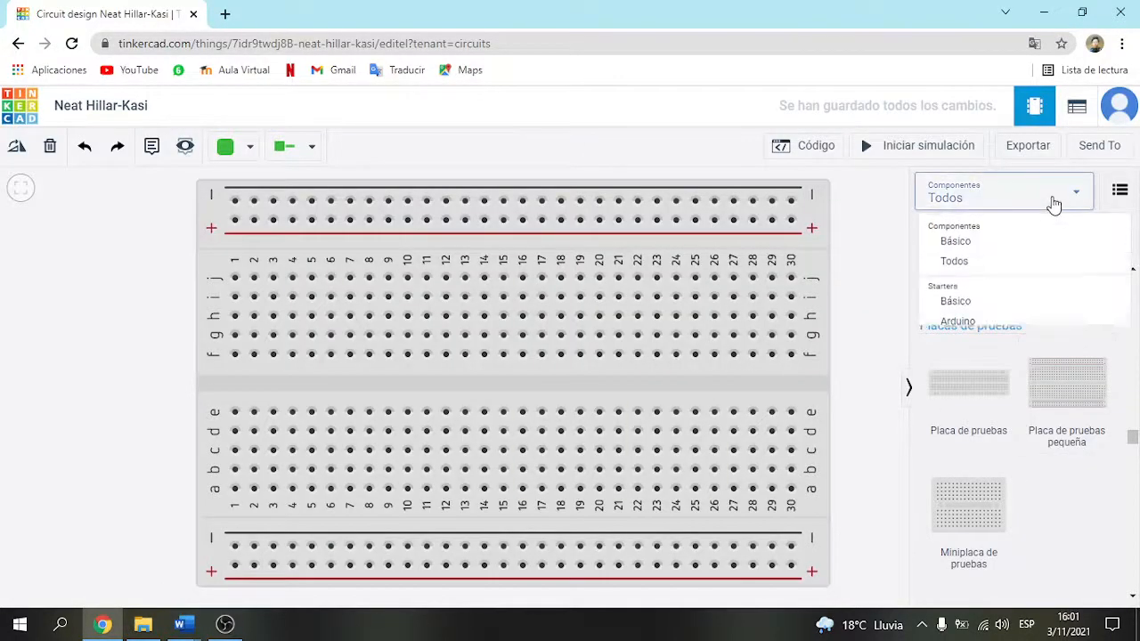
click(988, 264)
scroll(992, 365, down, 10)
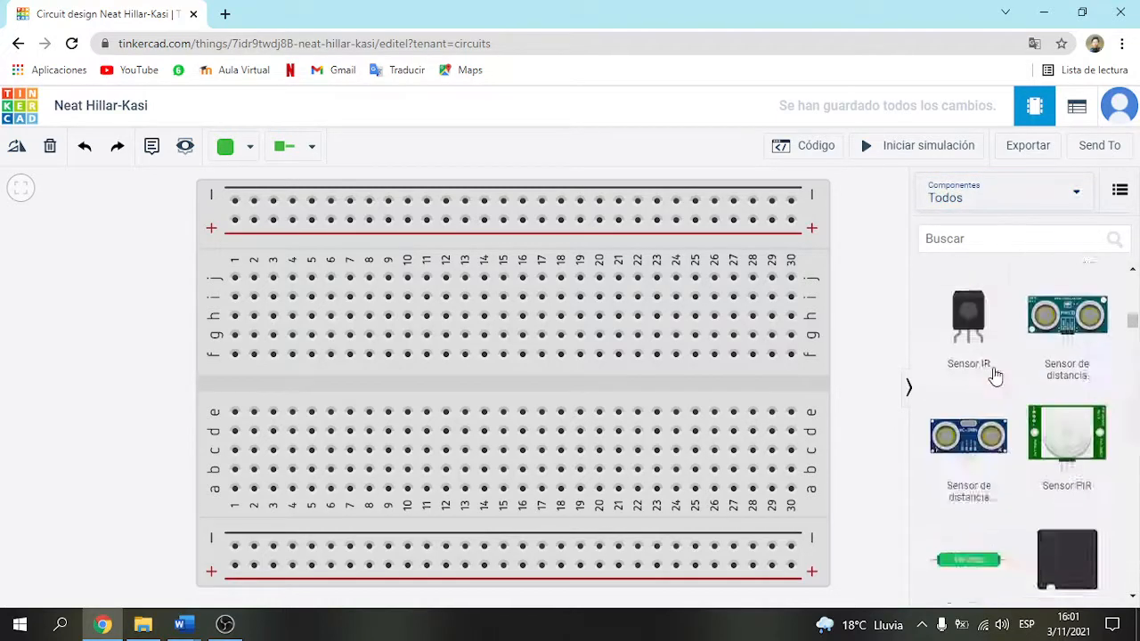
scroll(992, 382, down, 6)
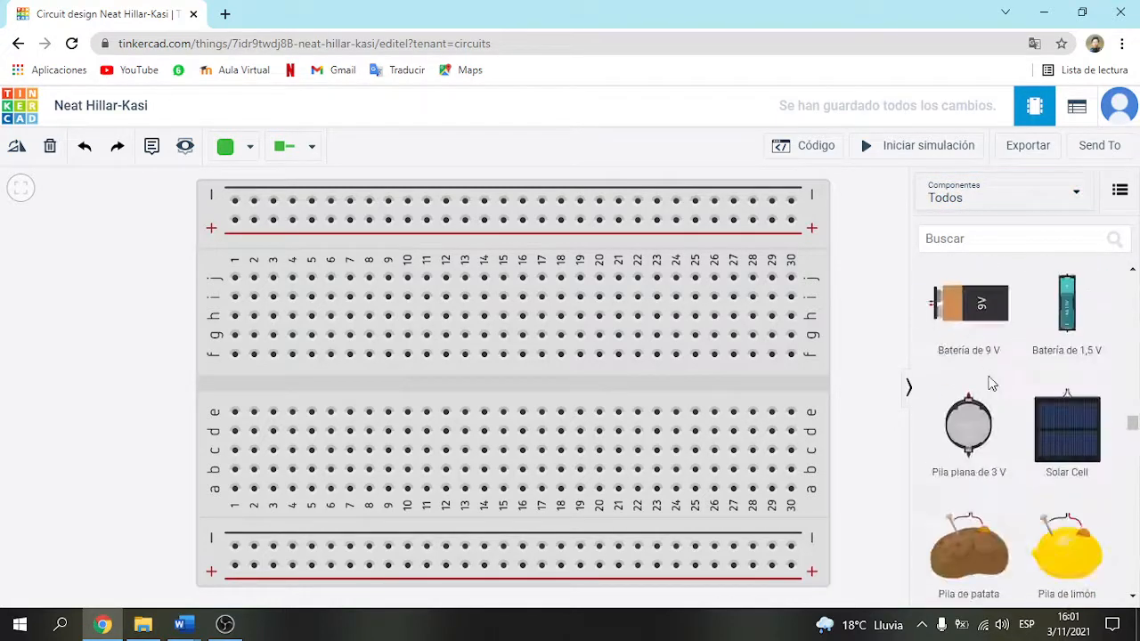
drag(990, 318, 113, 322)
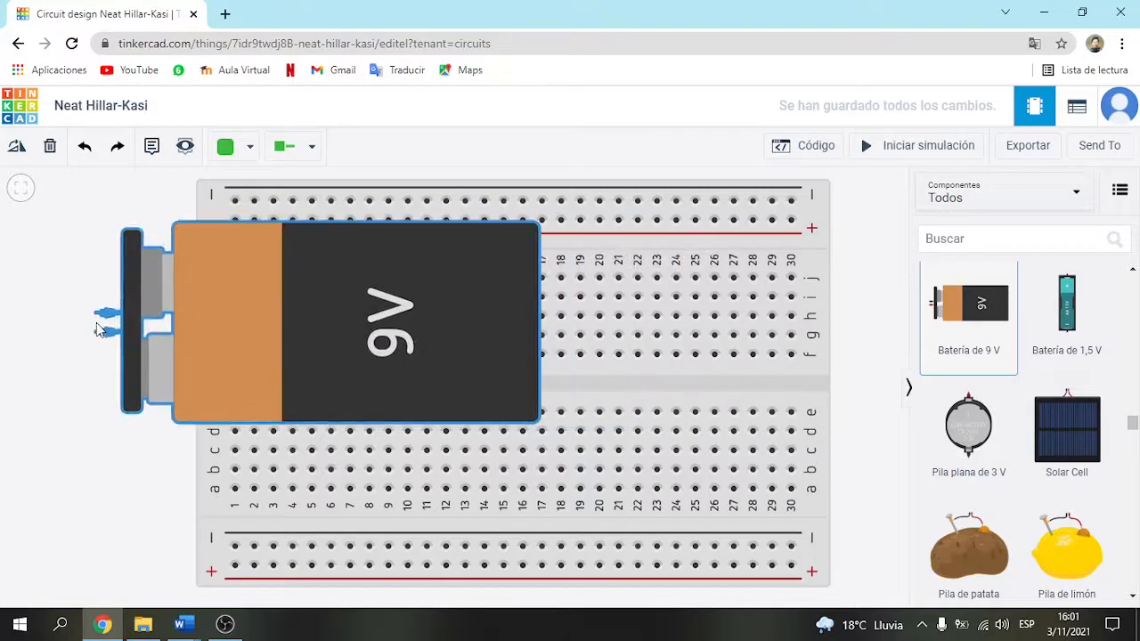
Rotate the 9 V battery 180° and position it beside column 1 with its terminals facing the breadboard.
click(18, 149)
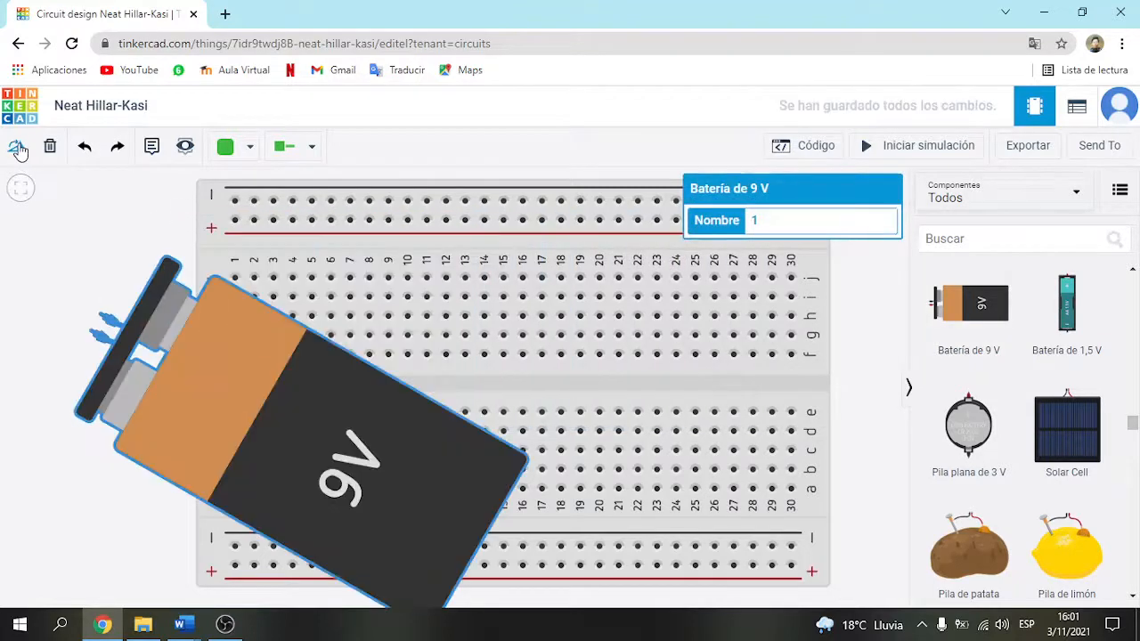
click(18, 148)
click(17, 149)
click(17, 148)
click(17, 149)
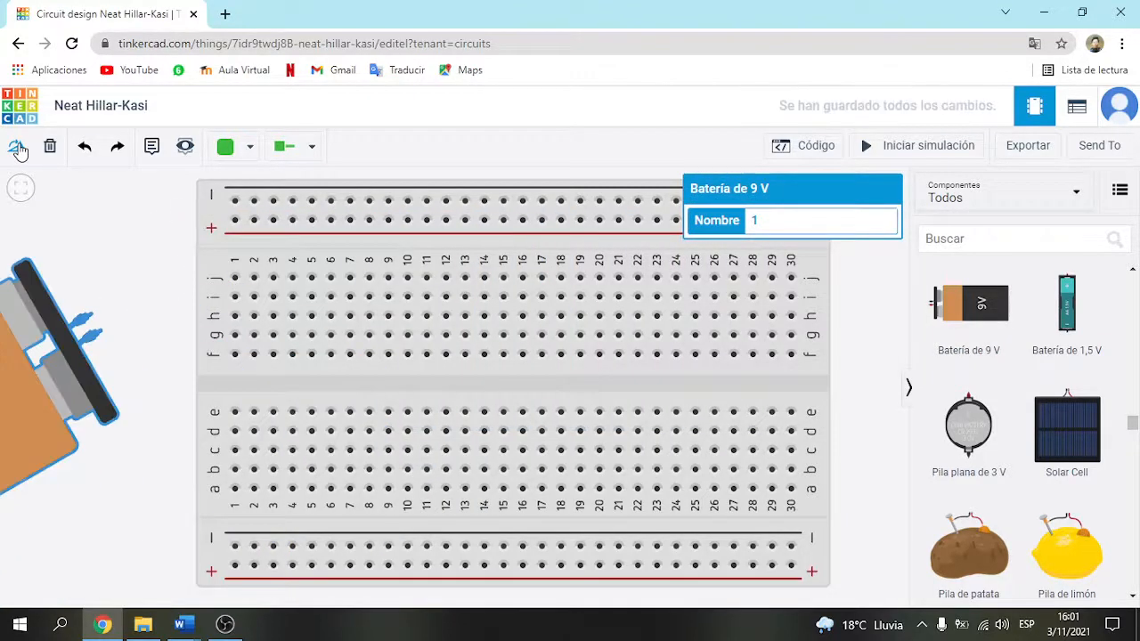
click(18, 148)
drag(90, 331, 115, 349)
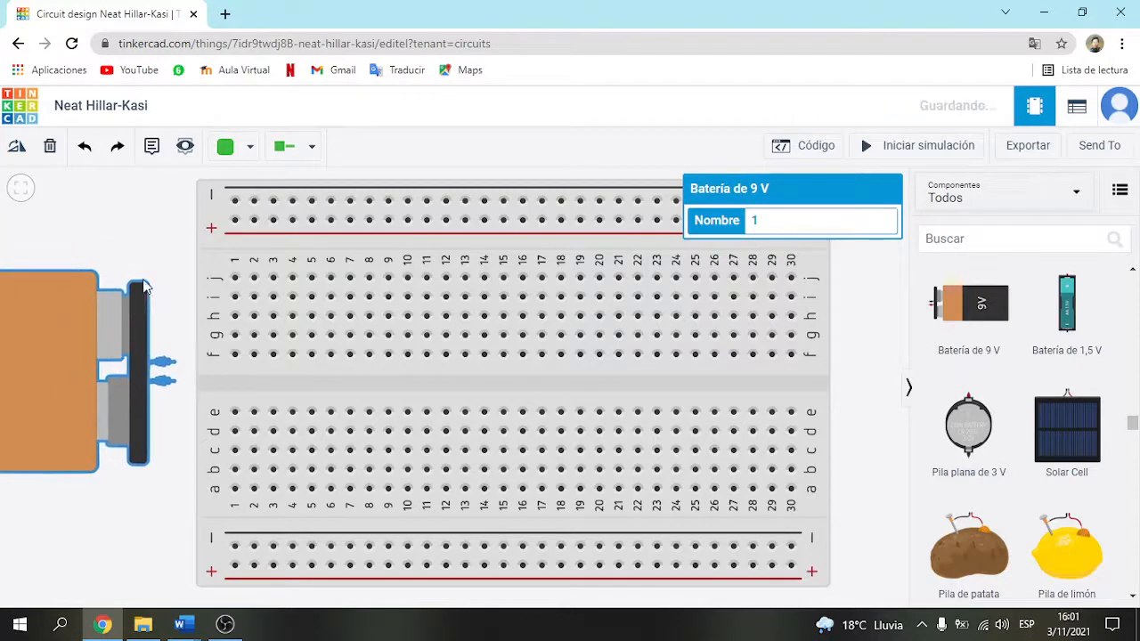
click(142, 232)
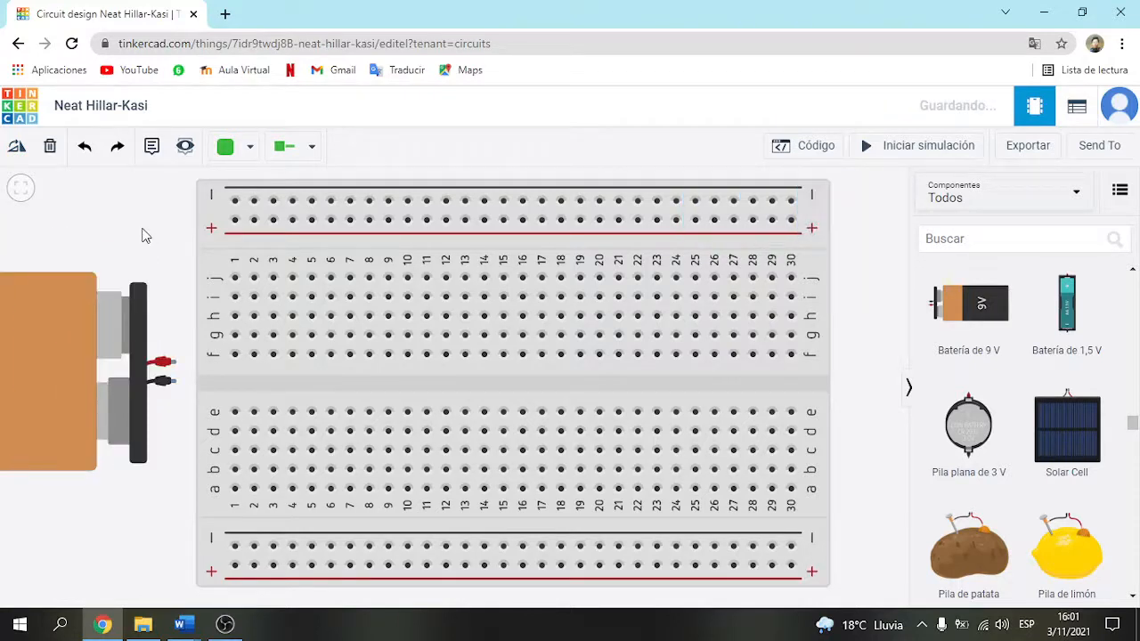
Wire the battery's positive terminal to the upper positive rail and its negative terminal to the lower negative rail, both at column 1.
click(175, 362)
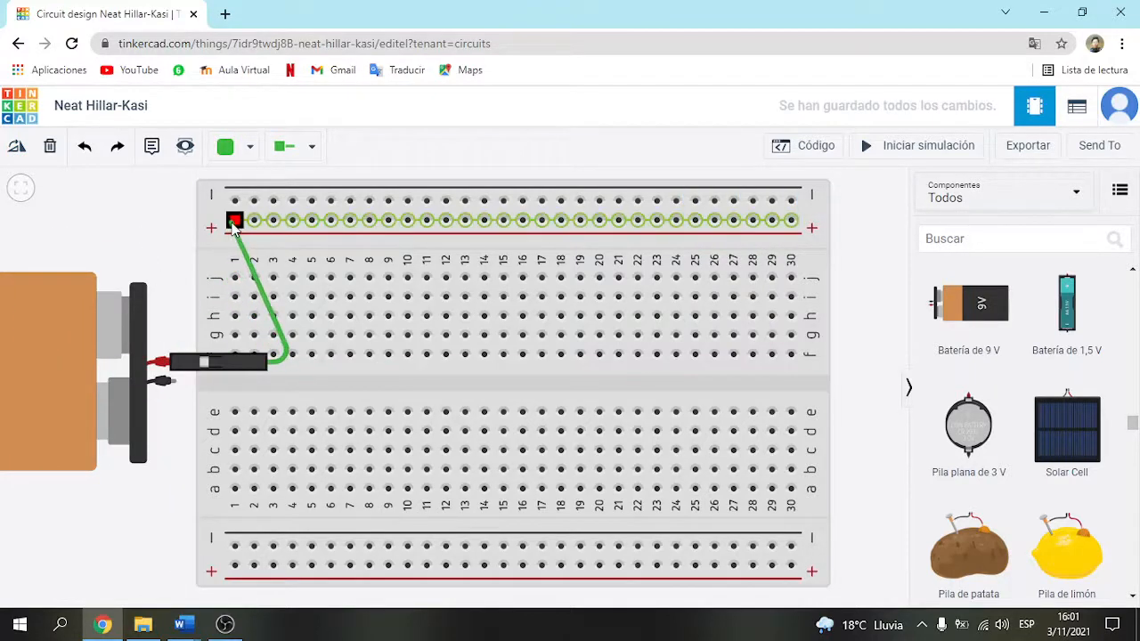
click(234, 220)
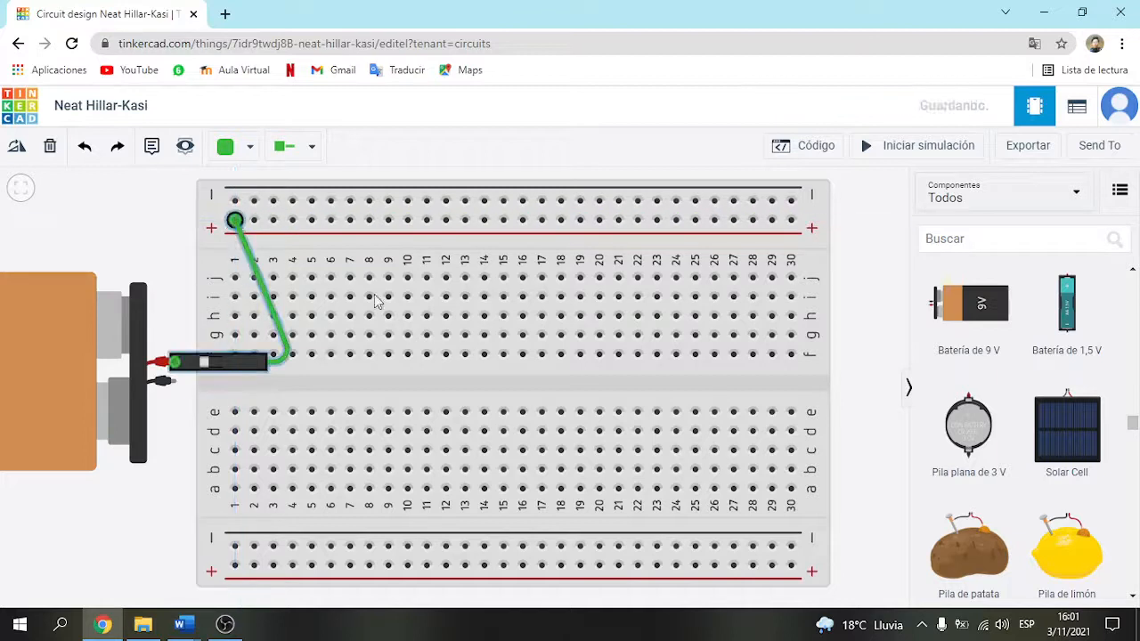
click(176, 382)
click(234, 545)
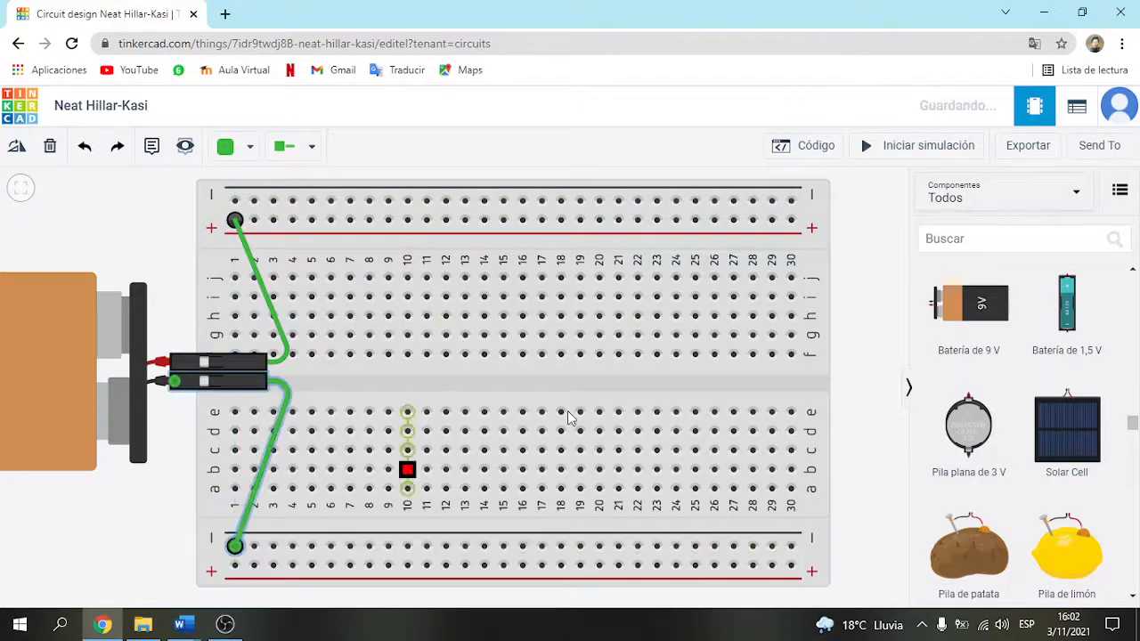
click(875, 313)
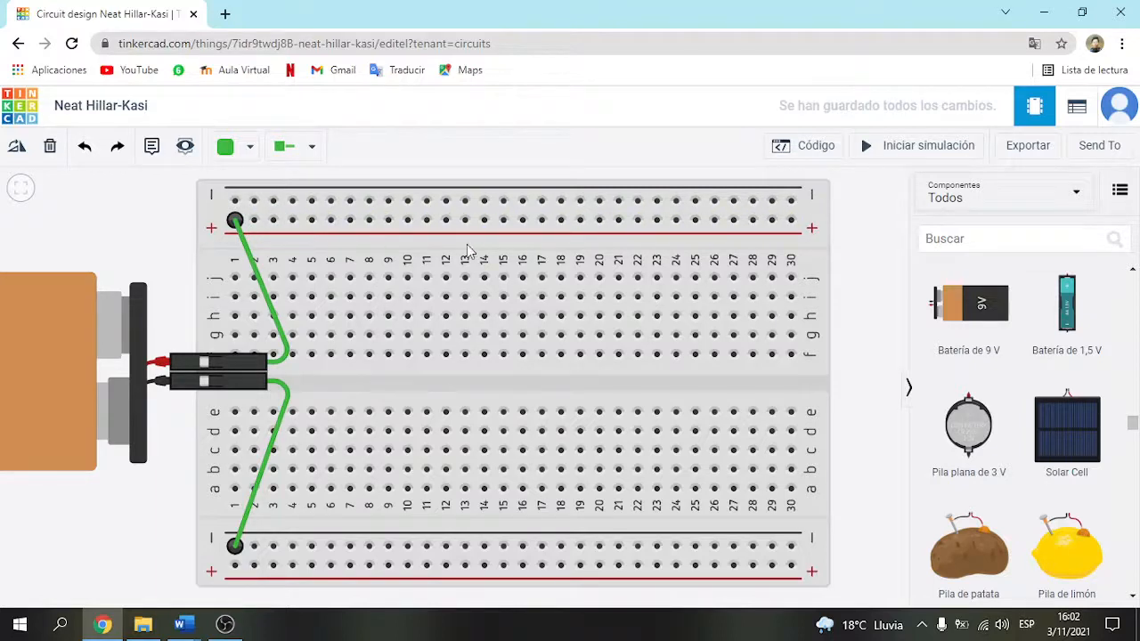
Reroute both battery wires through the gap between the battery and the breadboard, positive upward and negative downward.
drag(220, 362, 170, 288)
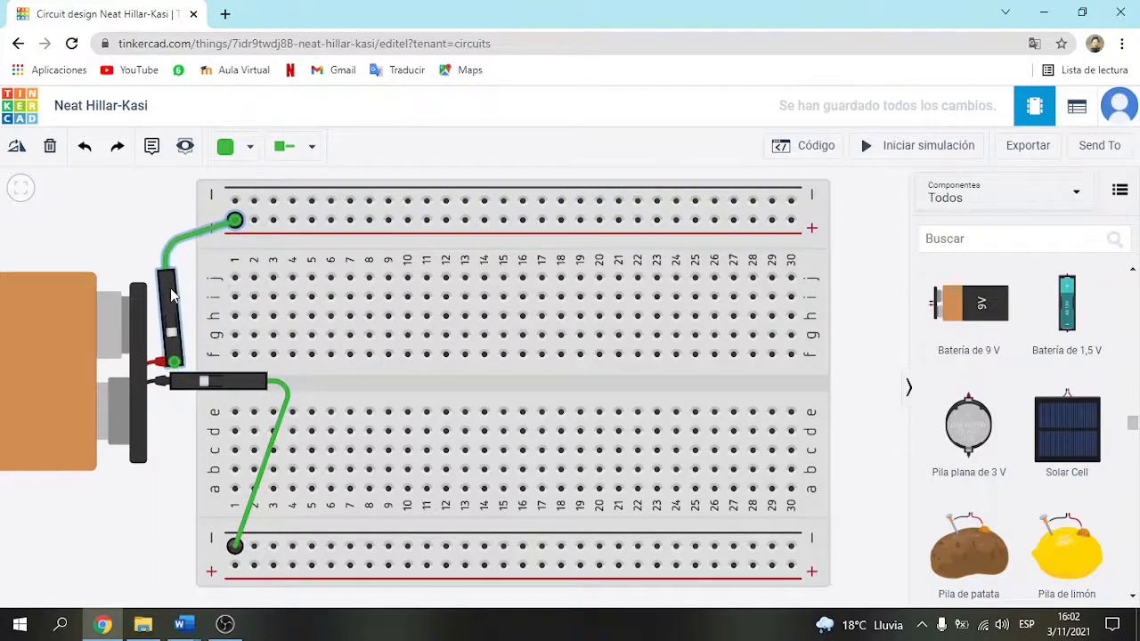
drag(225, 375, 176, 445)
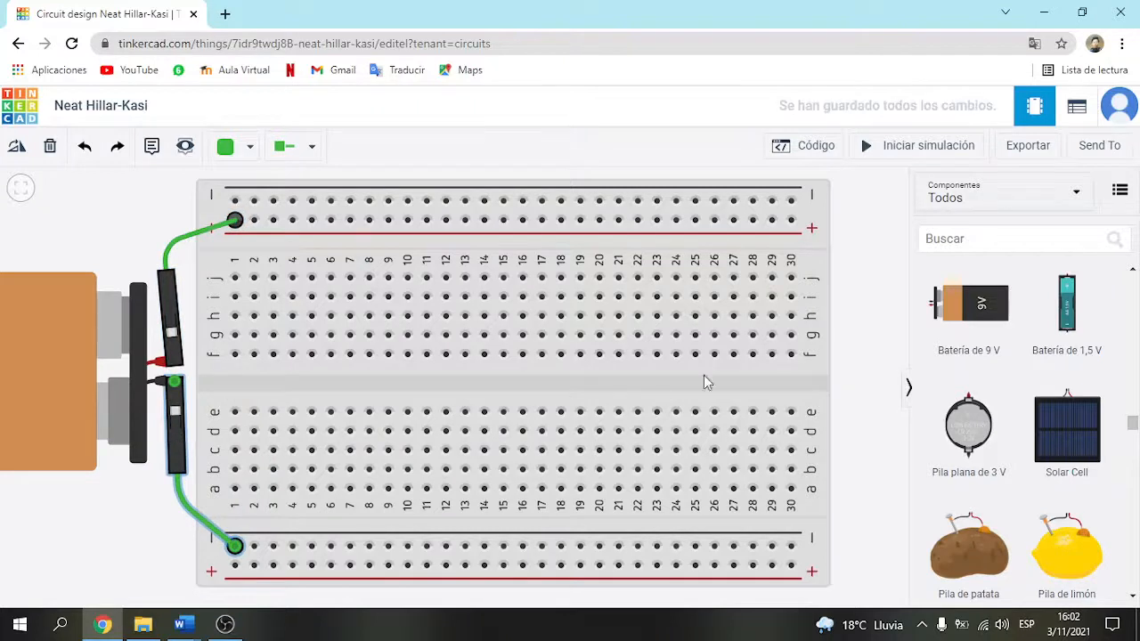
click(855, 309)
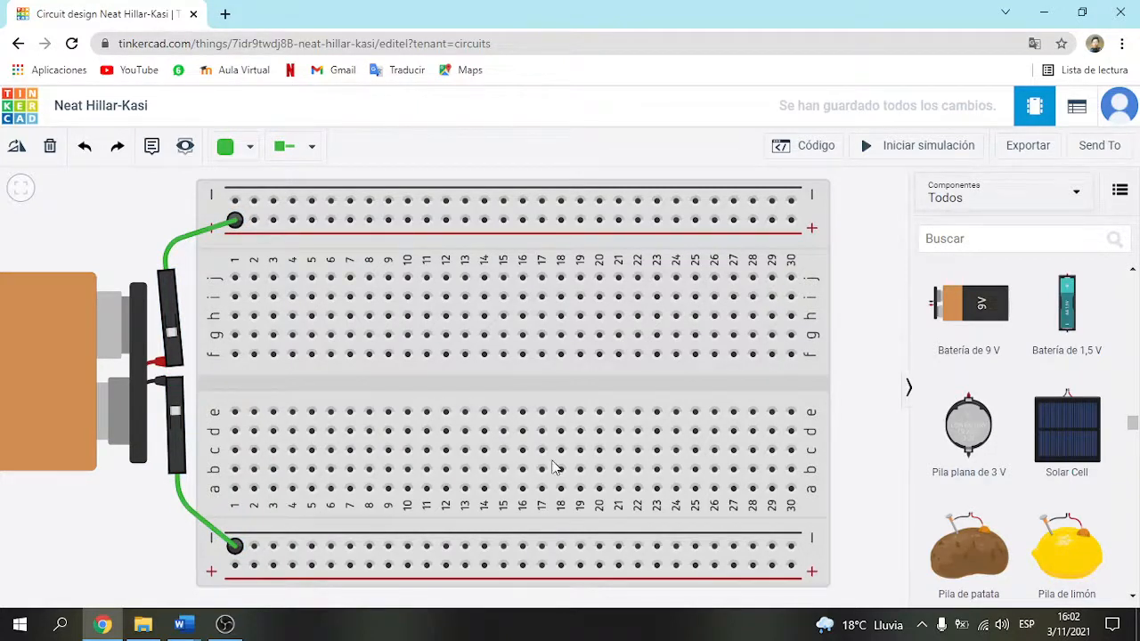
Switch to the INFORME 1 document in Word to review the circuit 1 schematic, and return to Tinkercad in Chrome.
mouse_move(179, 624)
click(271, 543)
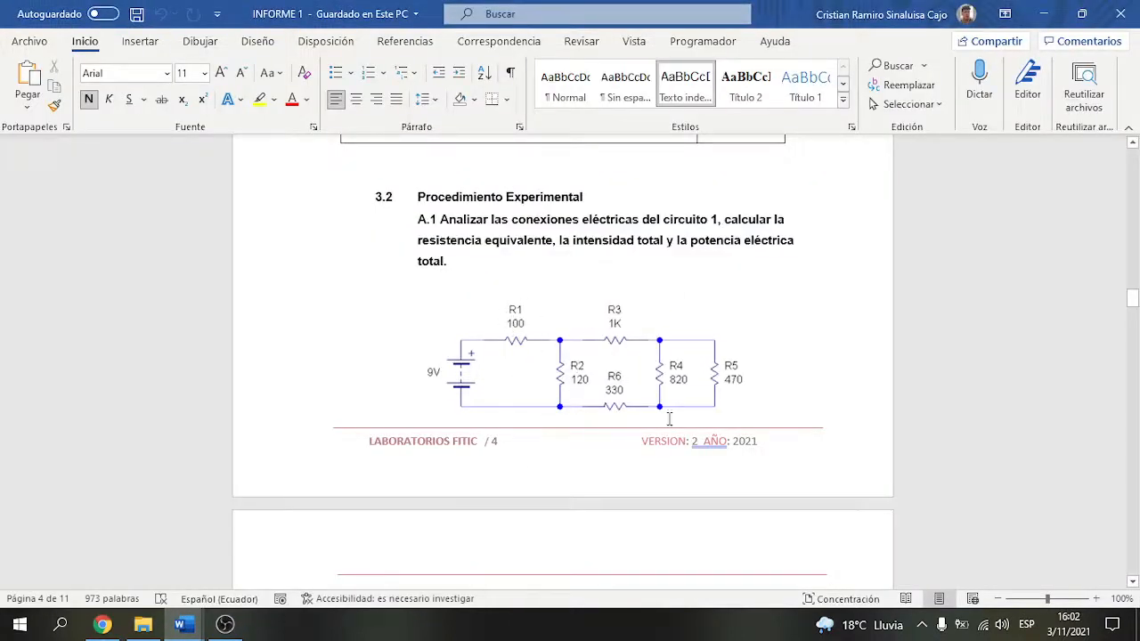
click(102, 624)
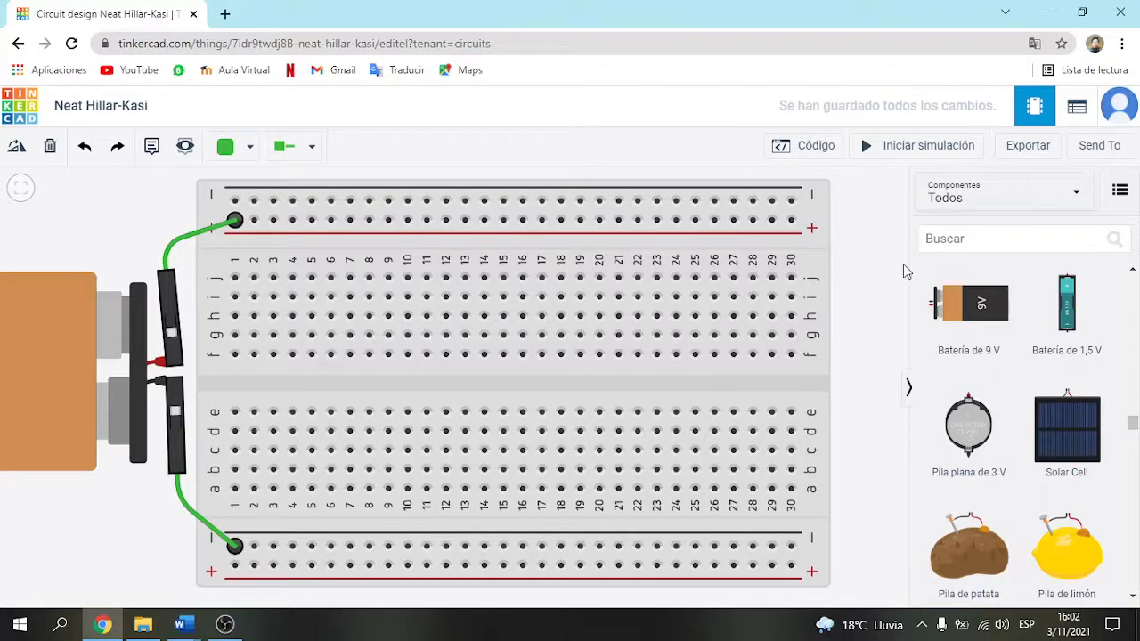
Add a slide switch (Interruptor deslizante) from the full component library with its pins in row g, columns 2 to 4.
click(1047, 210)
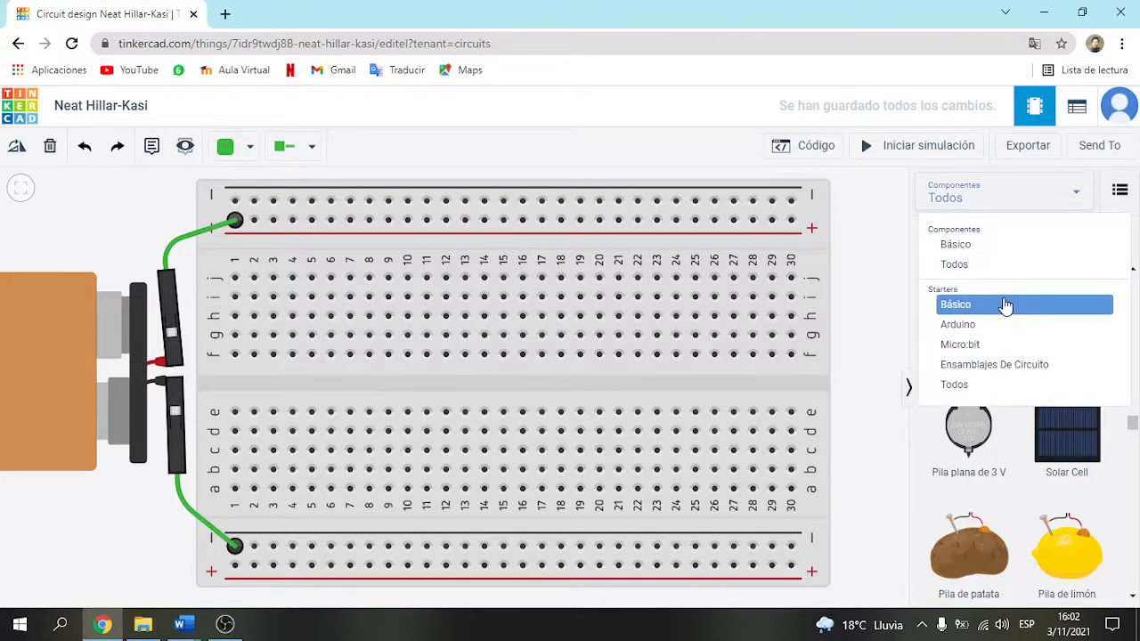
click(1007, 264)
scroll(1015, 489, down, 5)
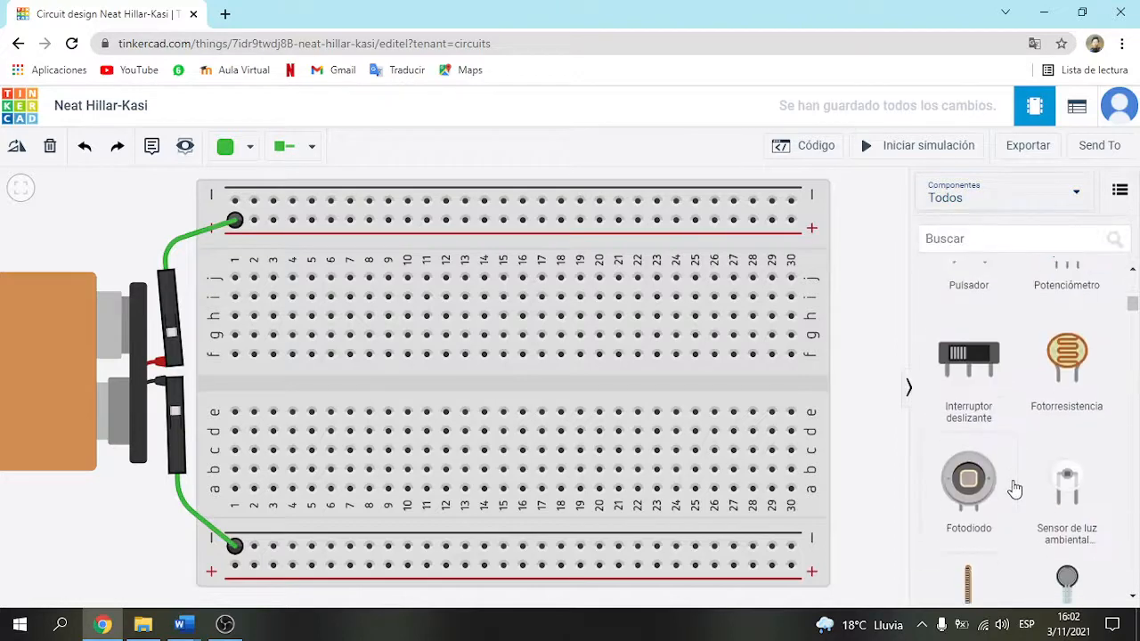
scroll(1015, 489, down, 5)
scroll(1014, 489, down, 15)
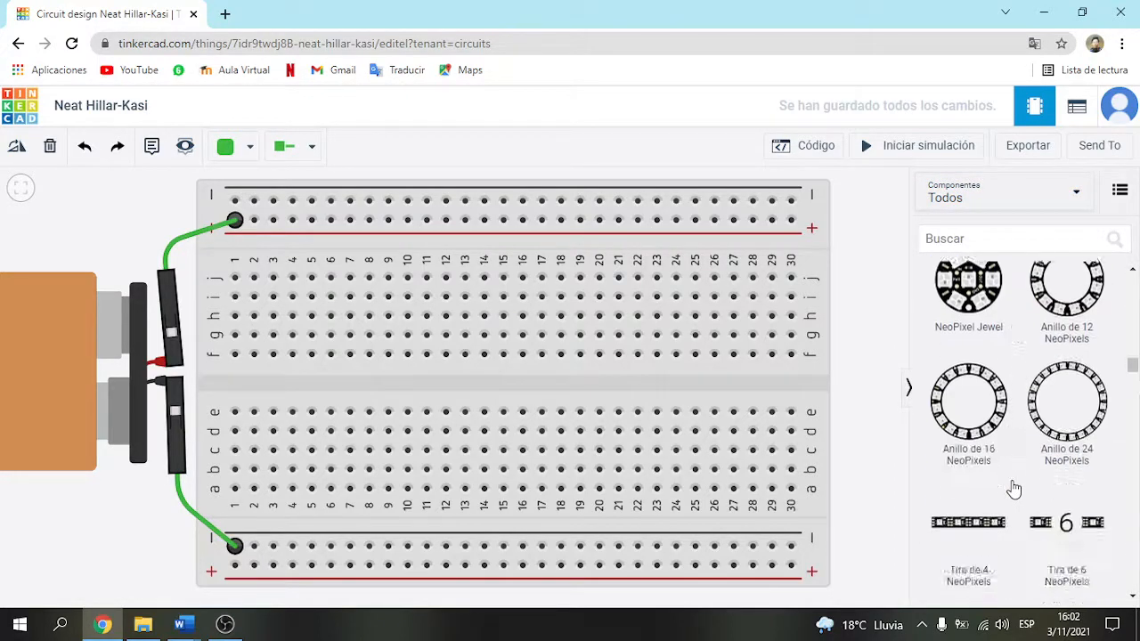
scroll(1014, 489, down, 10)
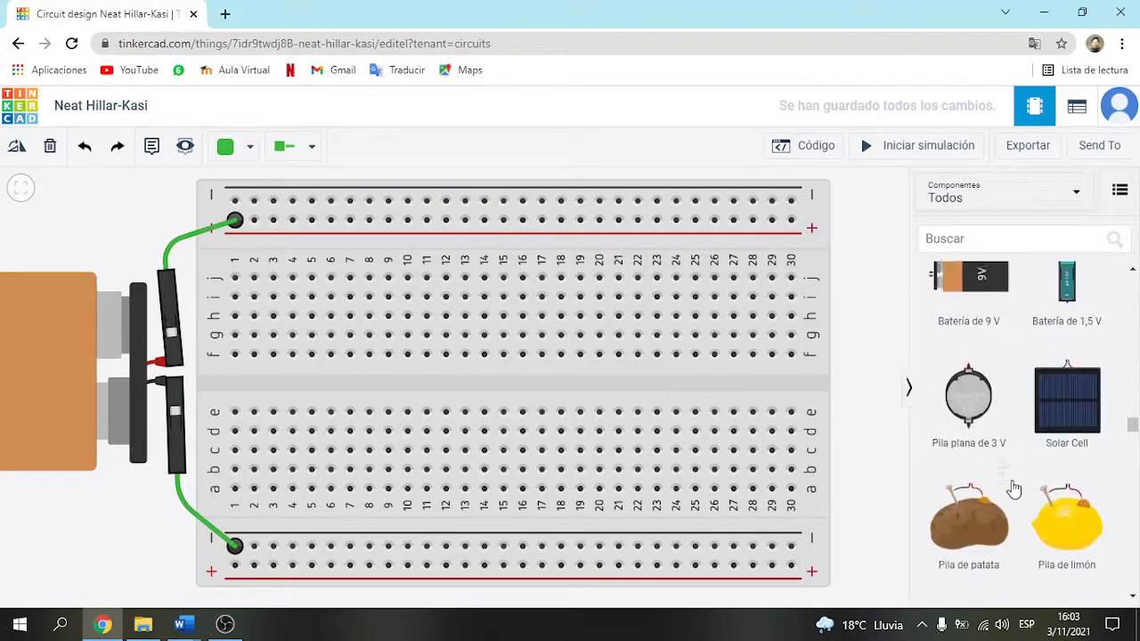
scroll(1014, 489, up, 20)
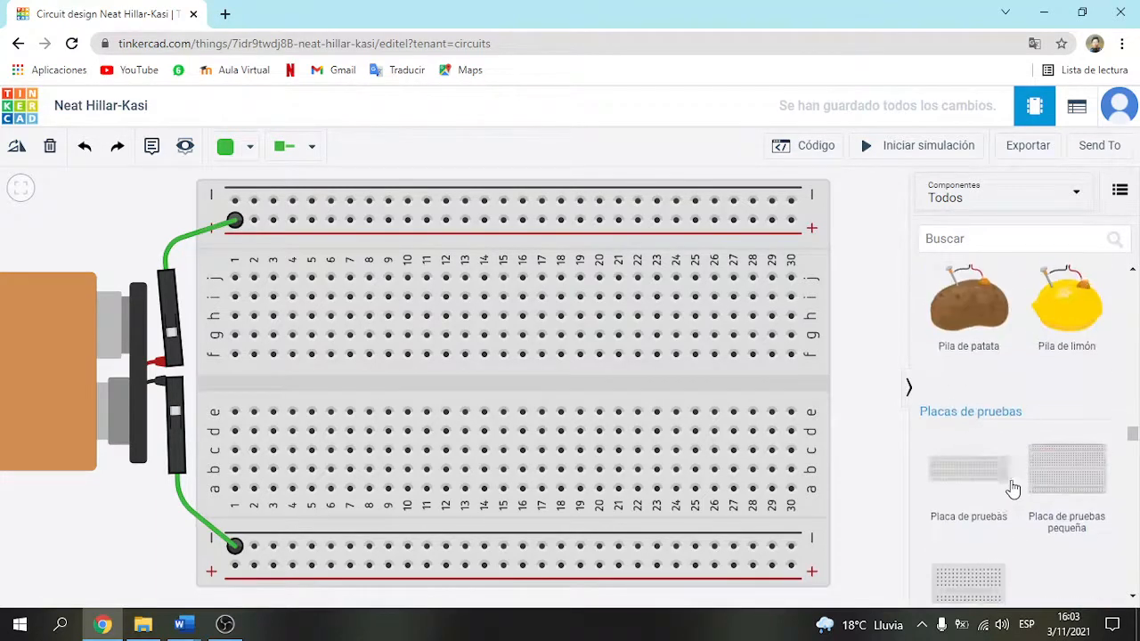
scroll(1006, 481, up, 6)
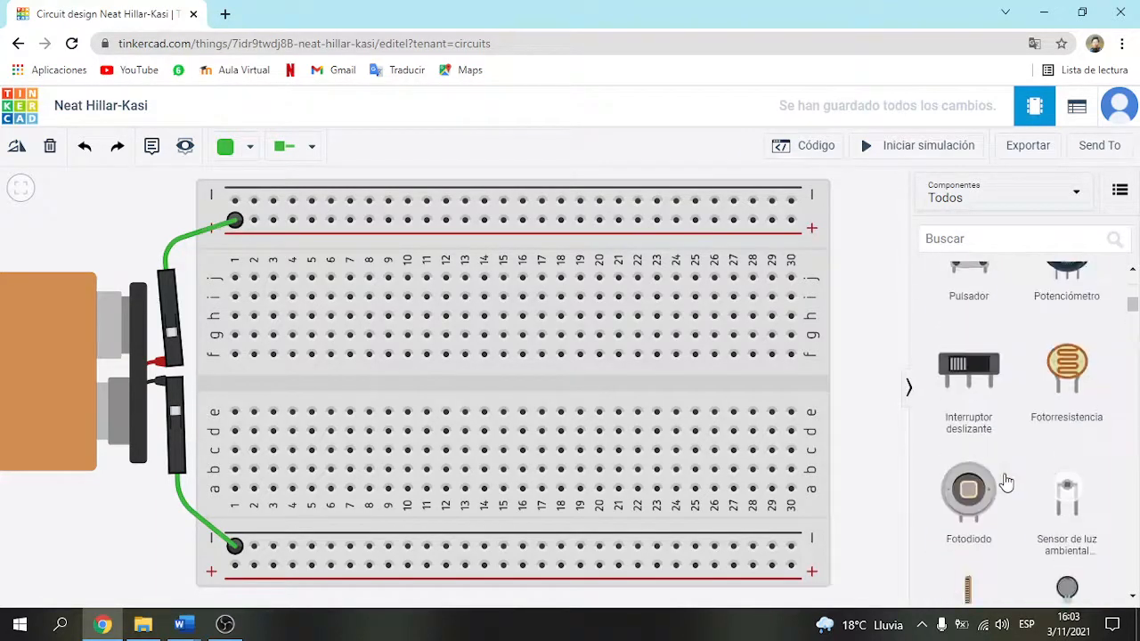
scroll(1006, 482, down, 2)
drag(983, 468, 270, 346)
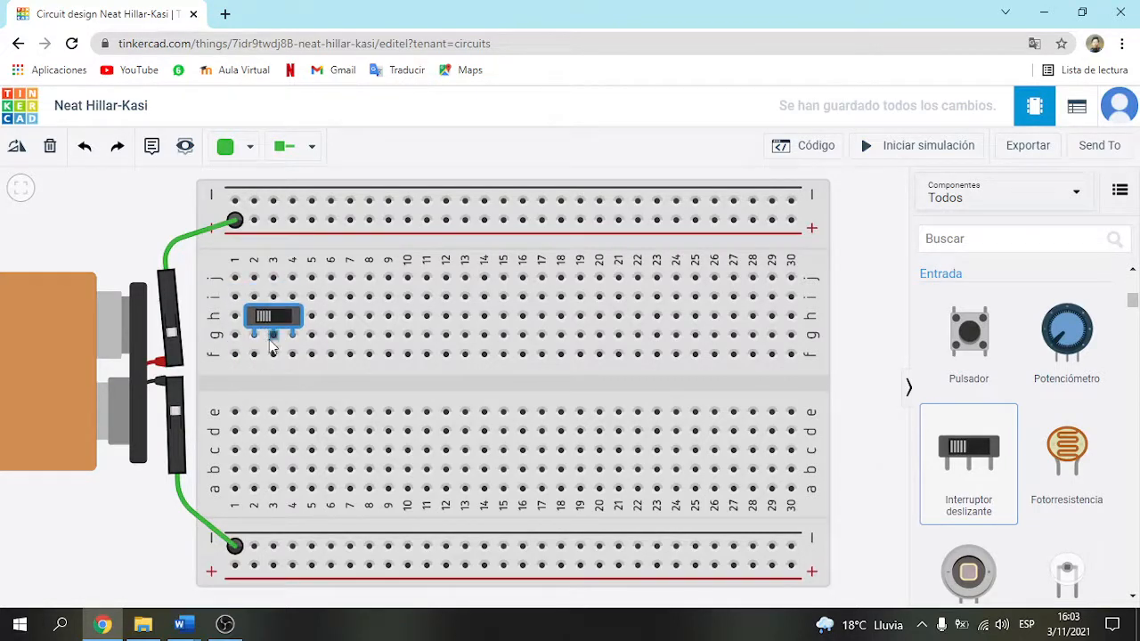
click(871, 329)
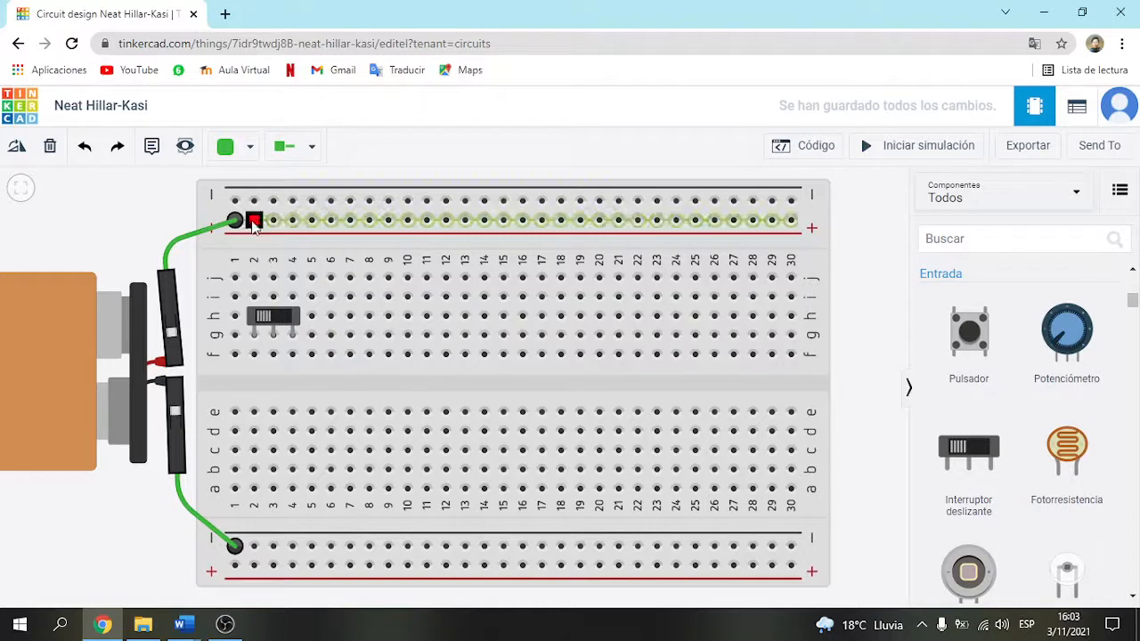
click(272, 336)
click(274, 436)
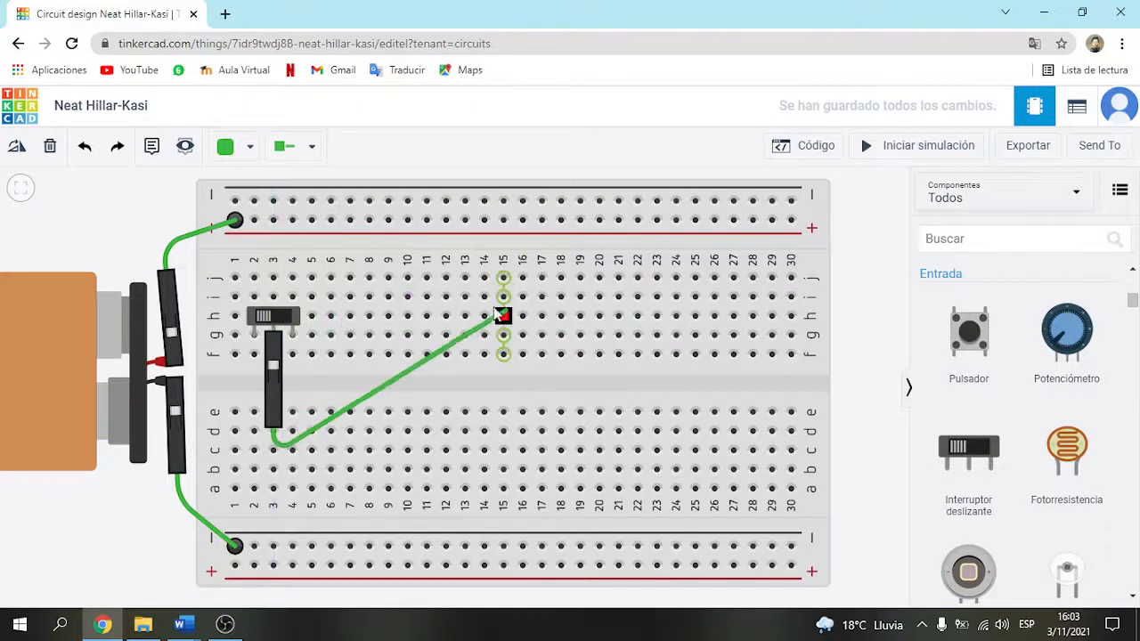
key(Escape)
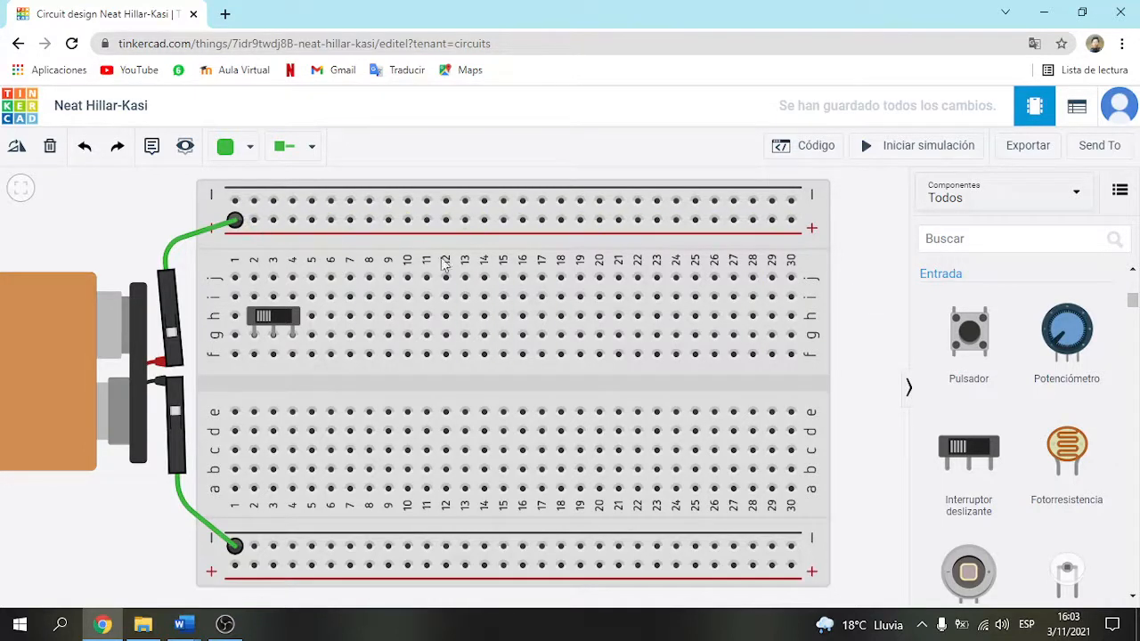
Add two multimeters (Multímetro) from the full component library, one over the breadboard's upper half and one over its lower half.
click(1004, 208)
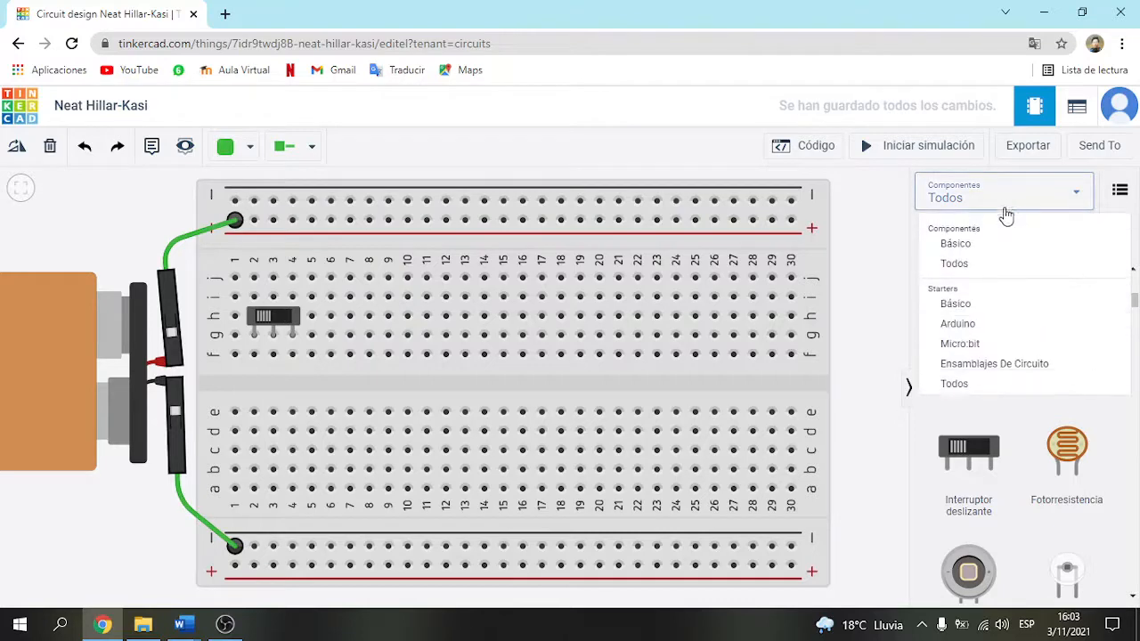
click(1004, 266)
scroll(1012, 391, down, 10)
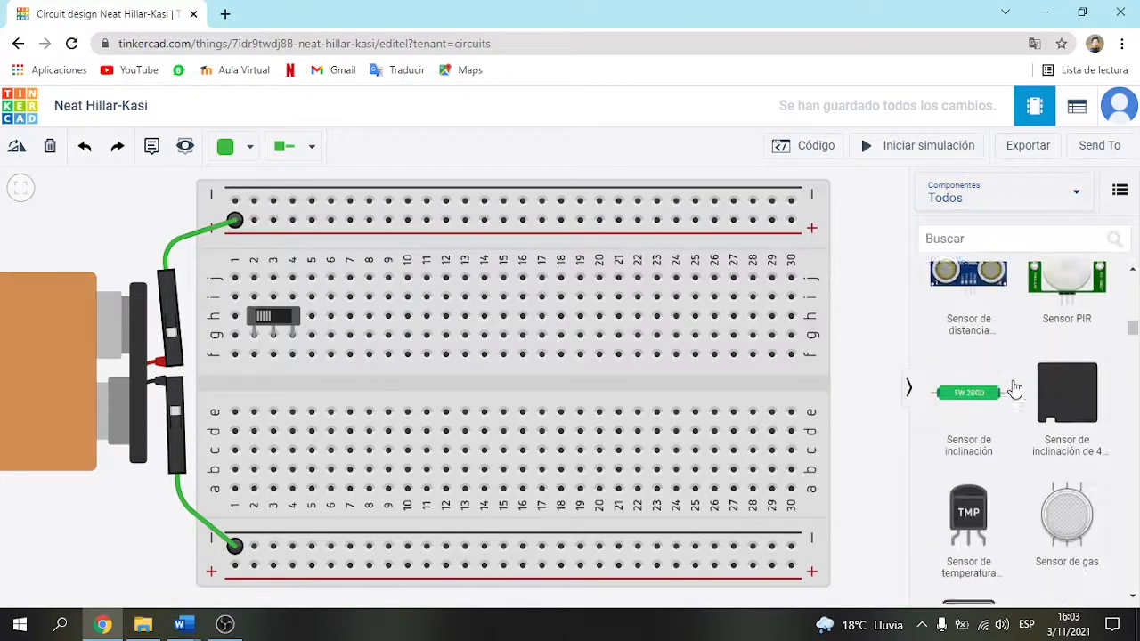
scroll(1019, 415, down, 10)
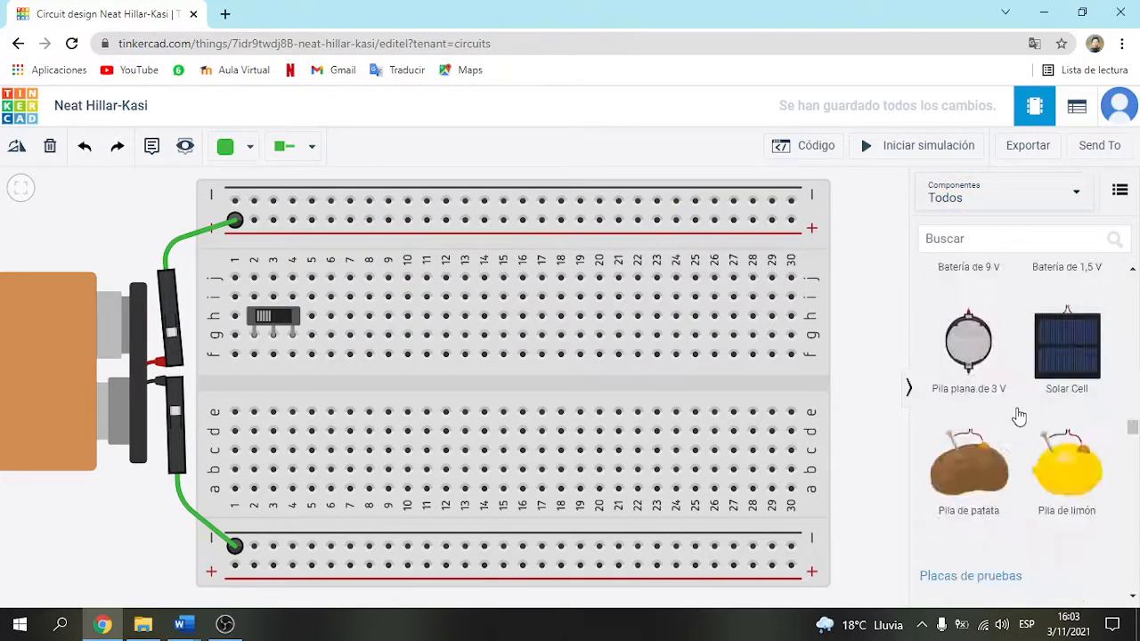
scroll(1018, 416, down, 5)
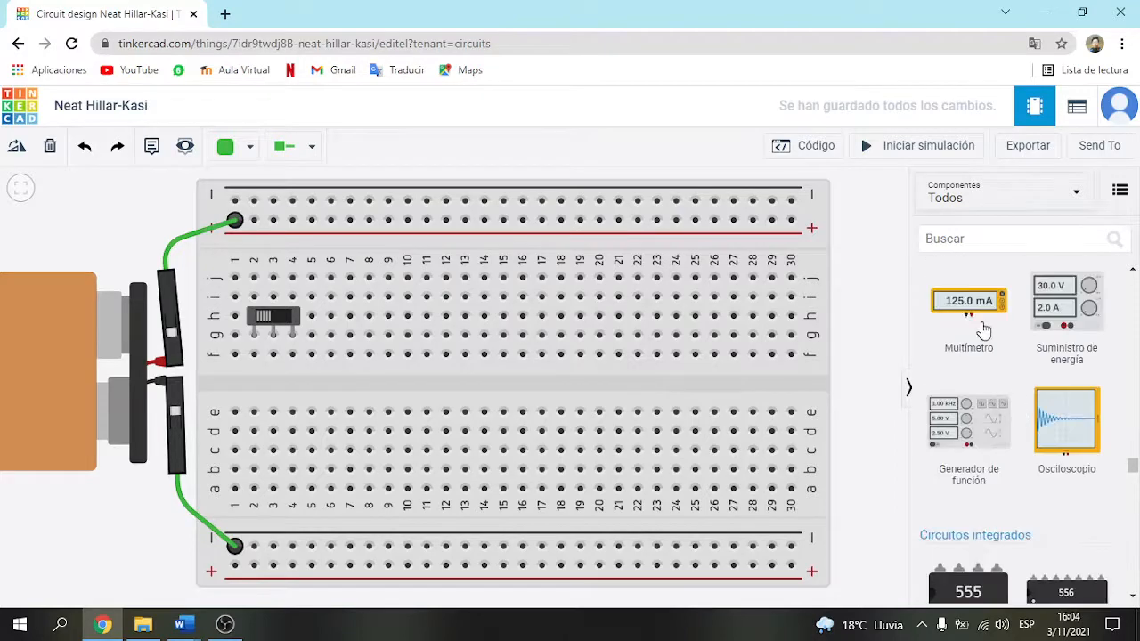
drag(980, 326, 430, 321)
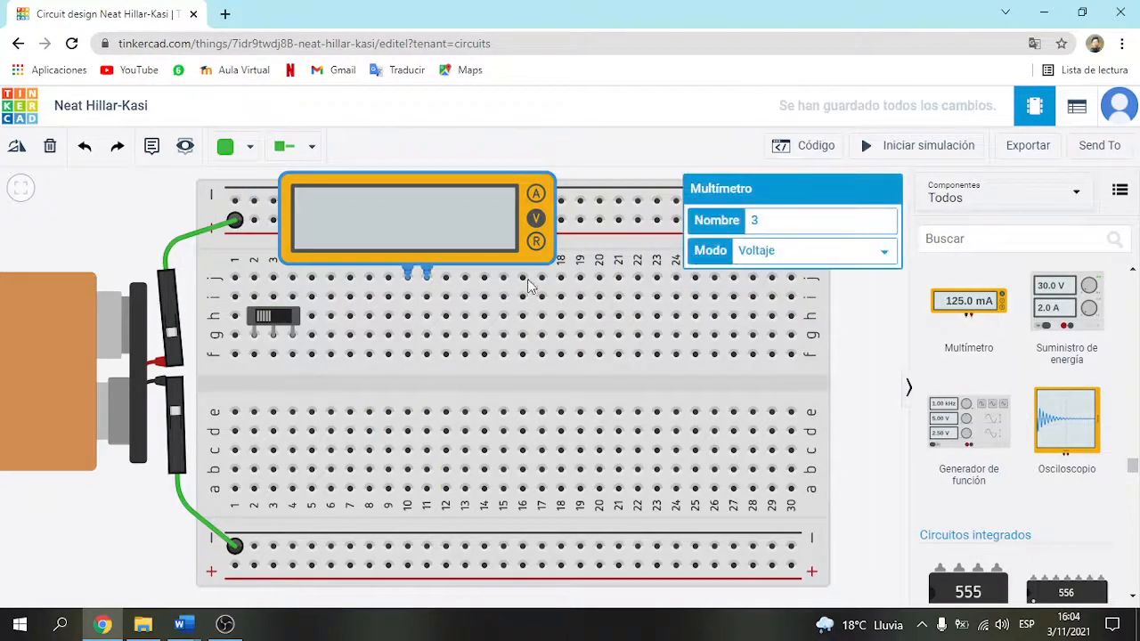
drag(979, 307, 380, 492)
click(897, 374)
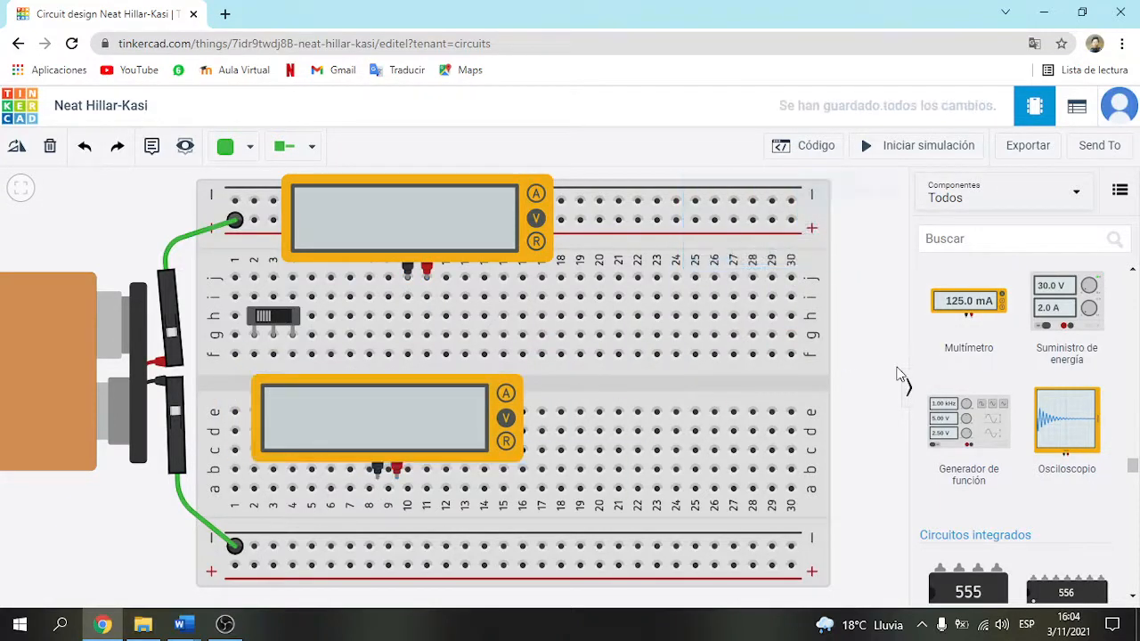
Set the upper multimeter to current mode (A) and the lower multimeter to Resistencia.
click(474, 206)
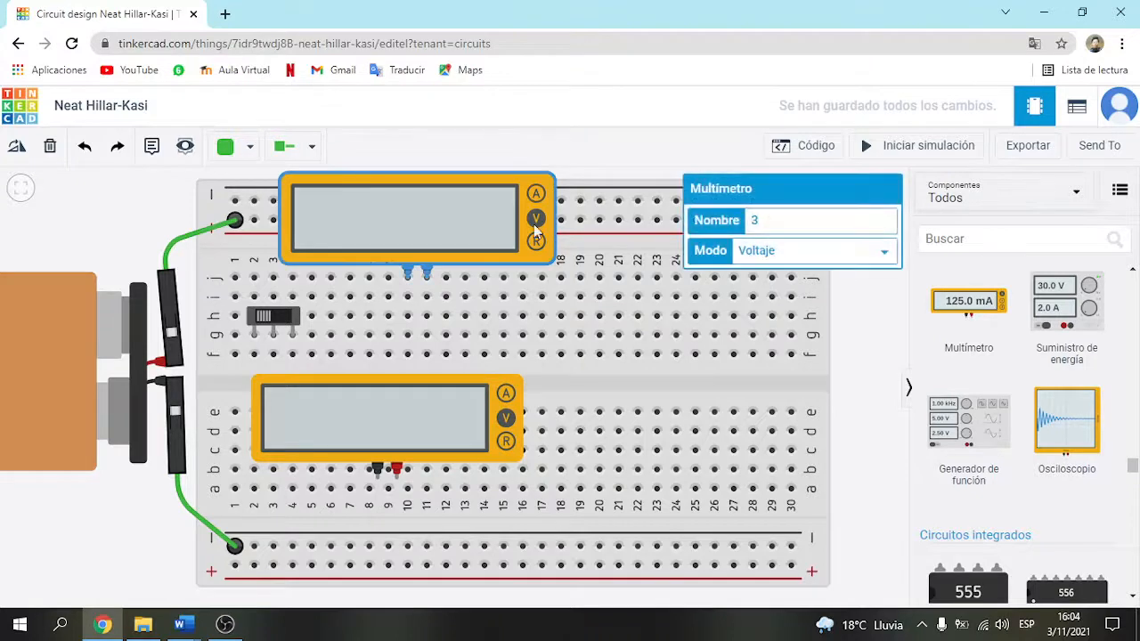
click(802, 250)
click(763, 267)
click(516, 439)
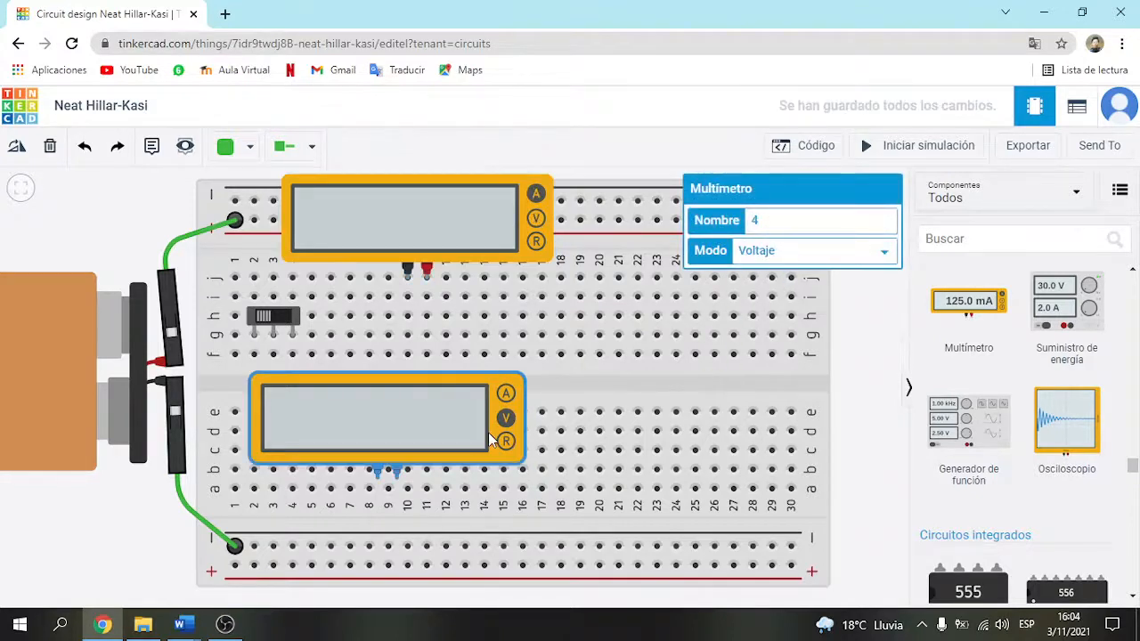
click(757, 253)
click(769, 301)
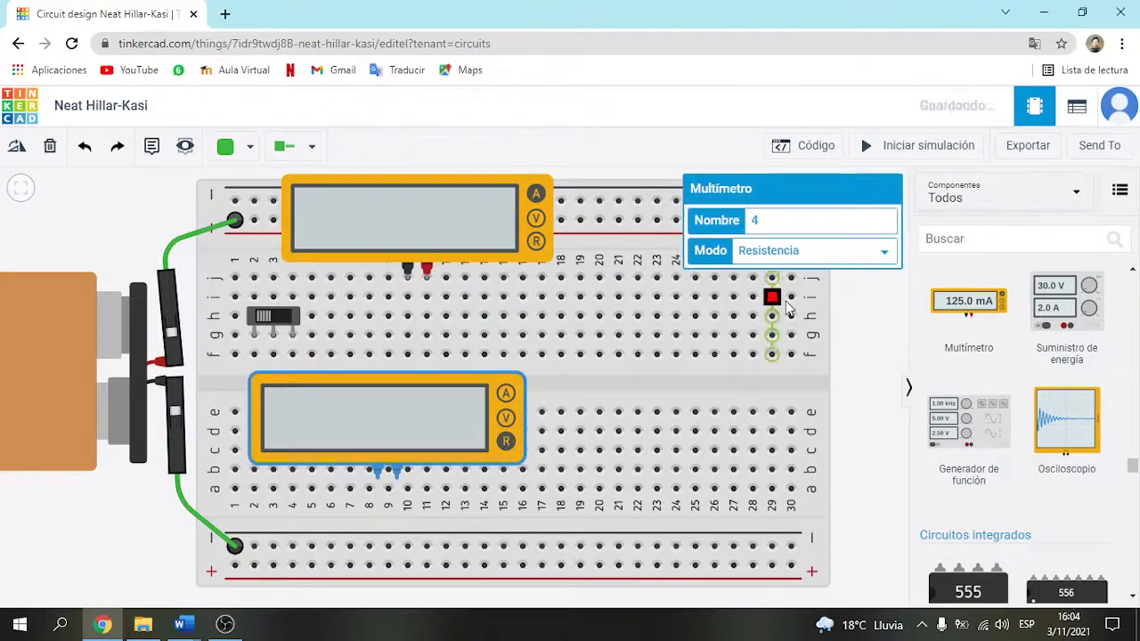
click(877, 363)
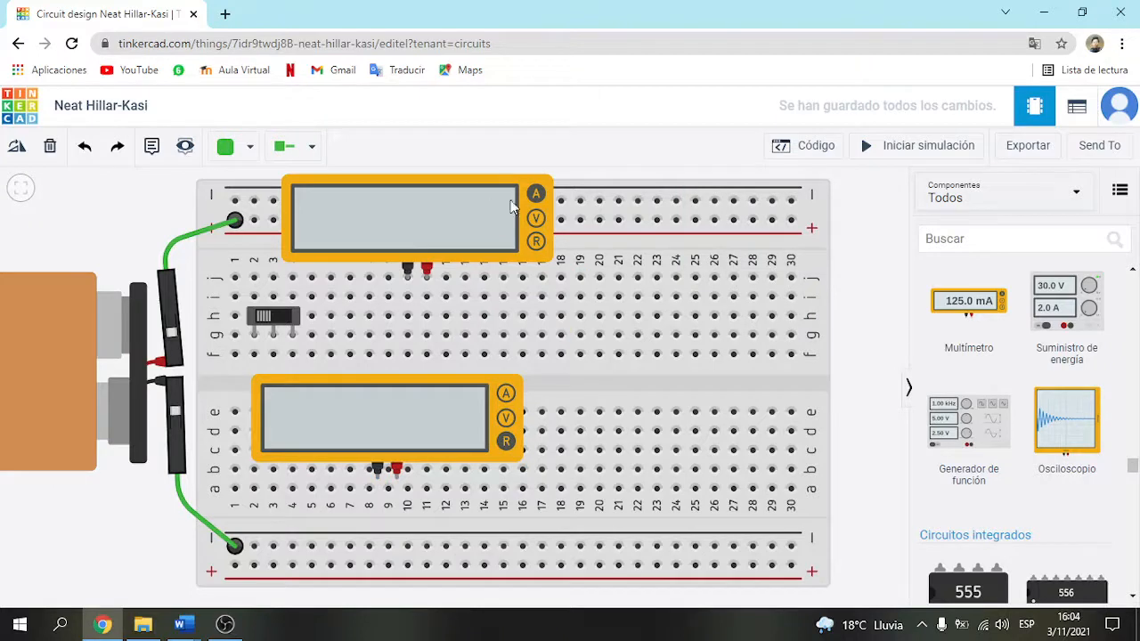
Move the slide switch to columns 5 to 7 and the ammeter to about columns 12 to 25, with its probes over the central gap.
drag(289, 324, 335, 322)
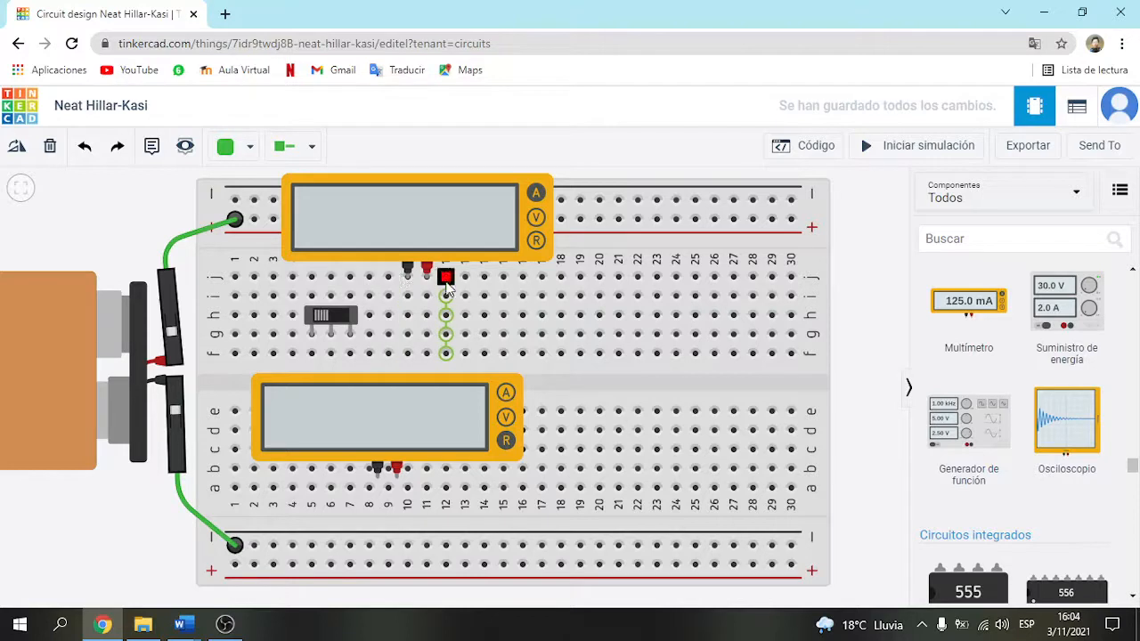
drag(440, 229, 421, 201)
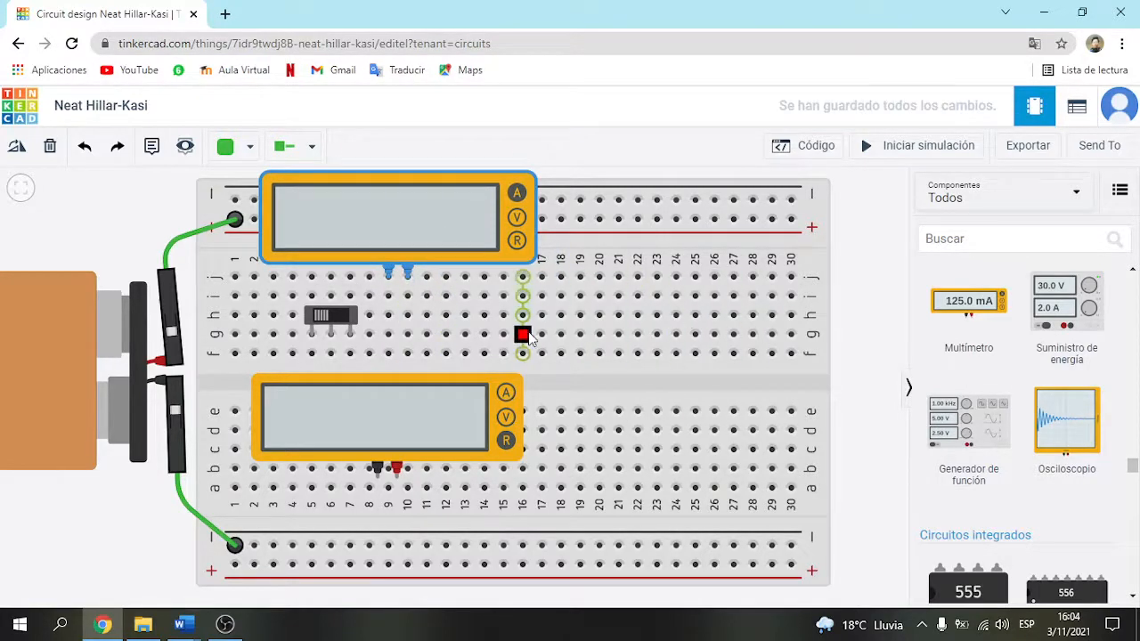
drag(402, 208, 383, 222)
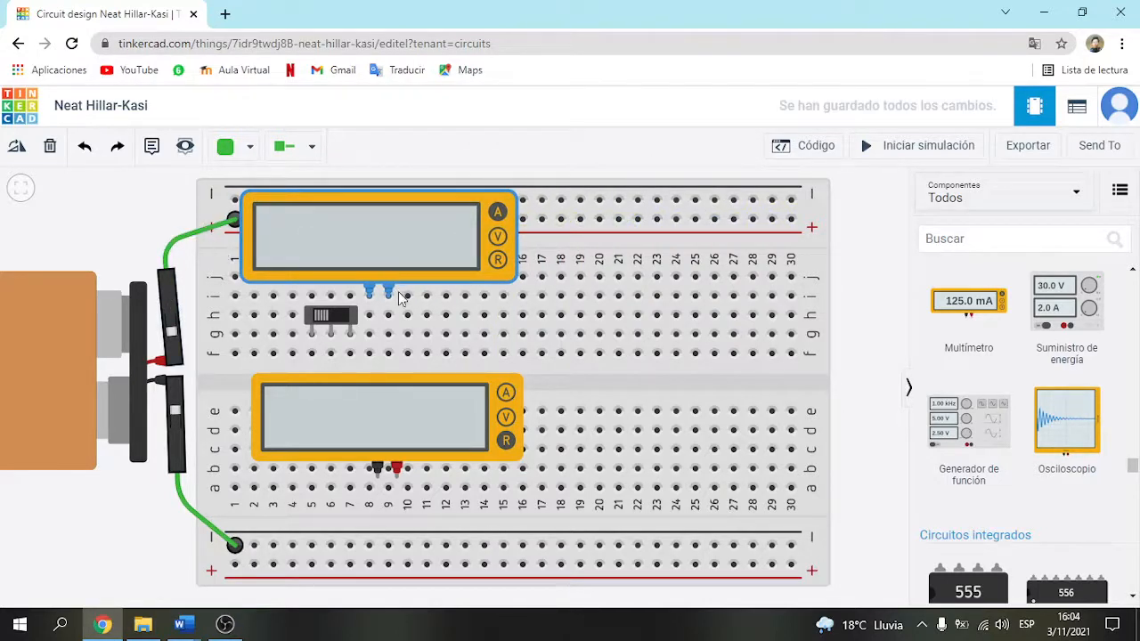
drag(436, 238, 643, 314)
click(847, 295)
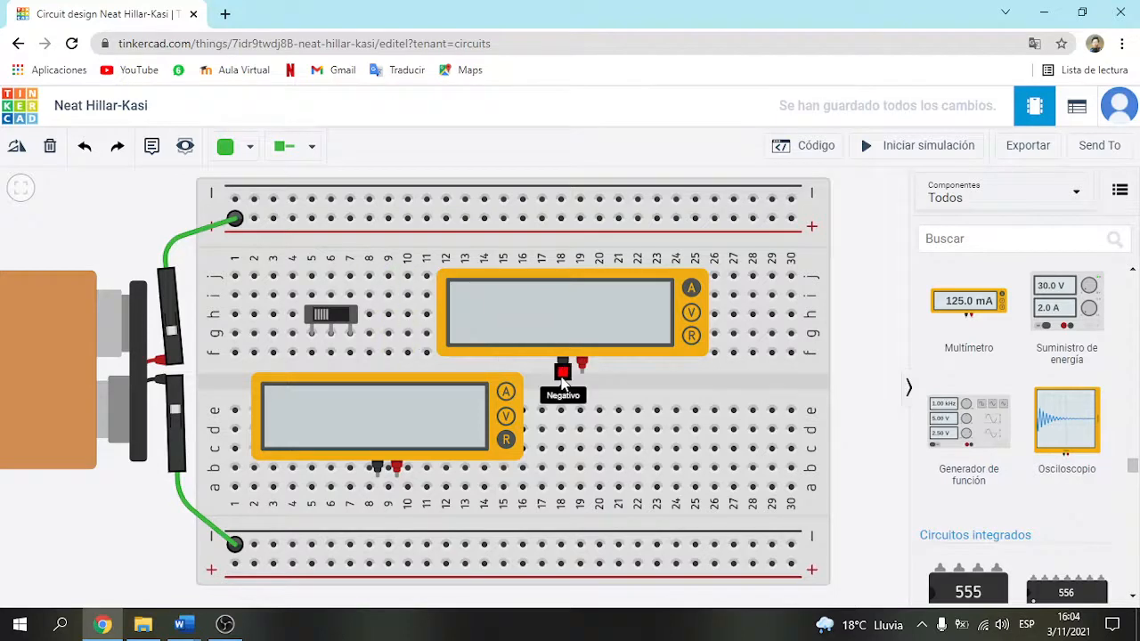
Wire hole j10 of the breadboard to the upper positive rail at column 10.
click(408, 277)
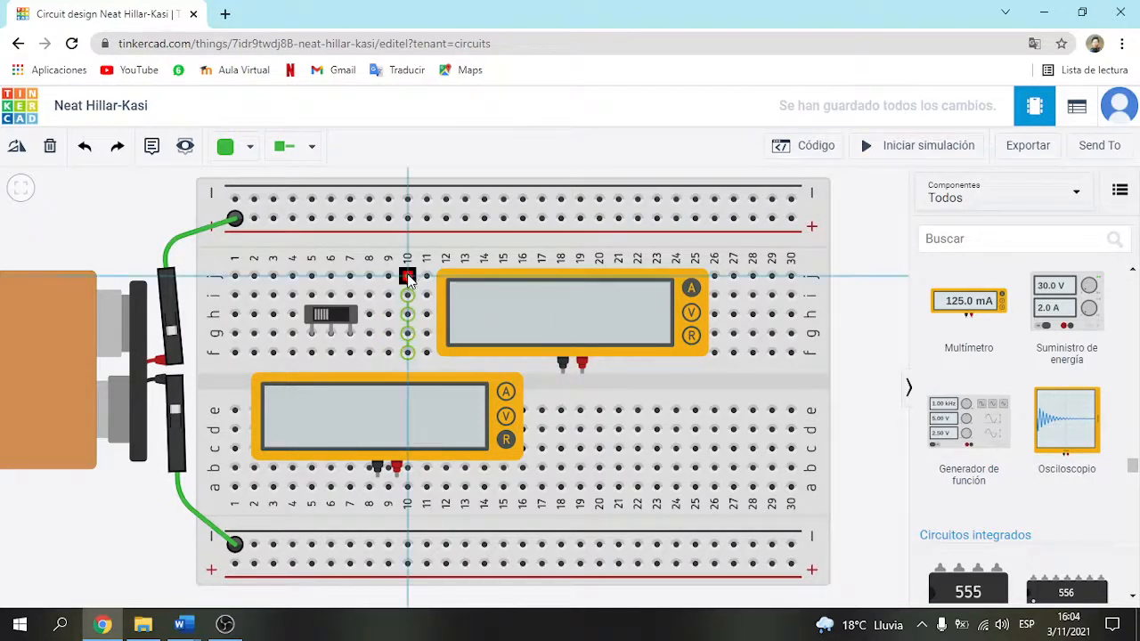
click(407, 219)
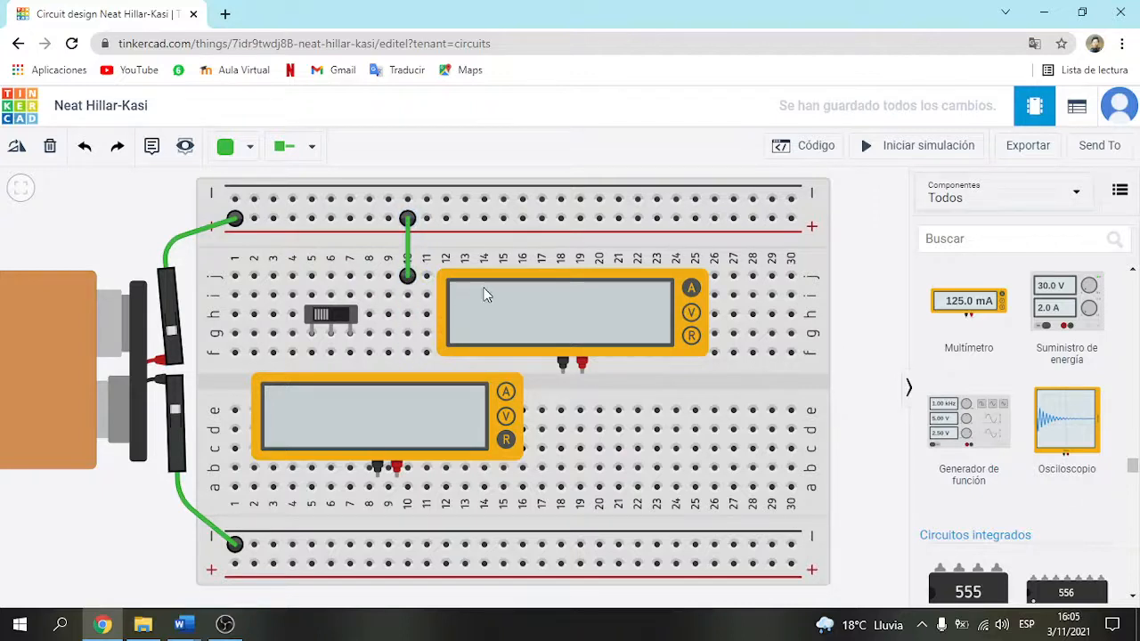
Move the ammeter over the upper rails with its probes in columns 9 and 10, and shift the column 10 wire's lower end to i10.
drag(517, 285, 363, 209)
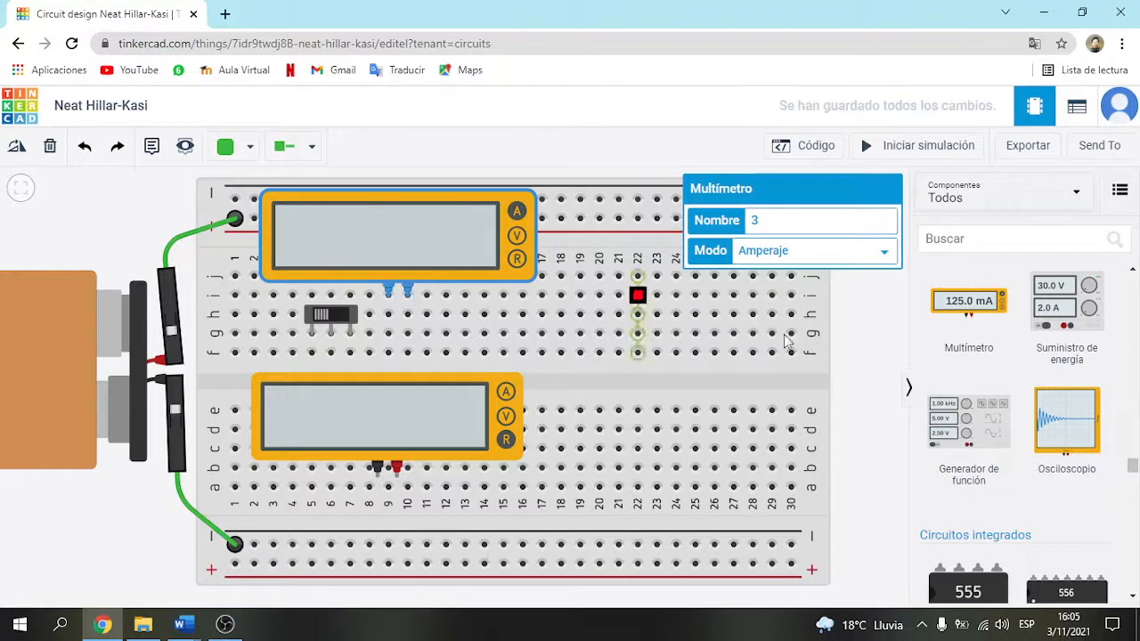
click(865, 330)
drag(414, 238, 408, 208)
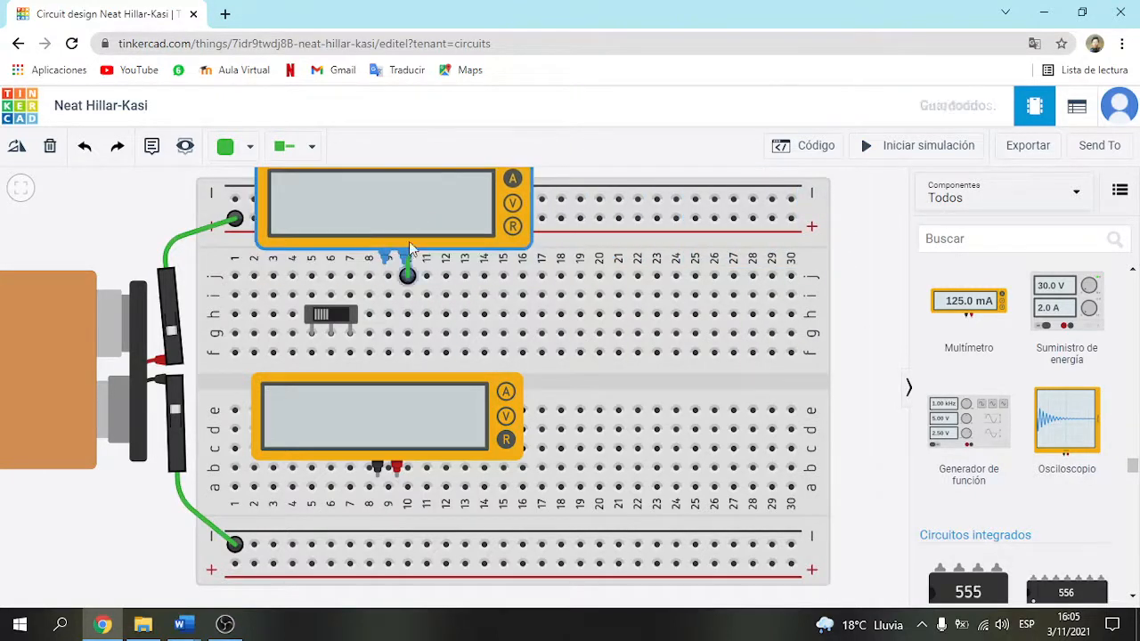
click(407, 294)
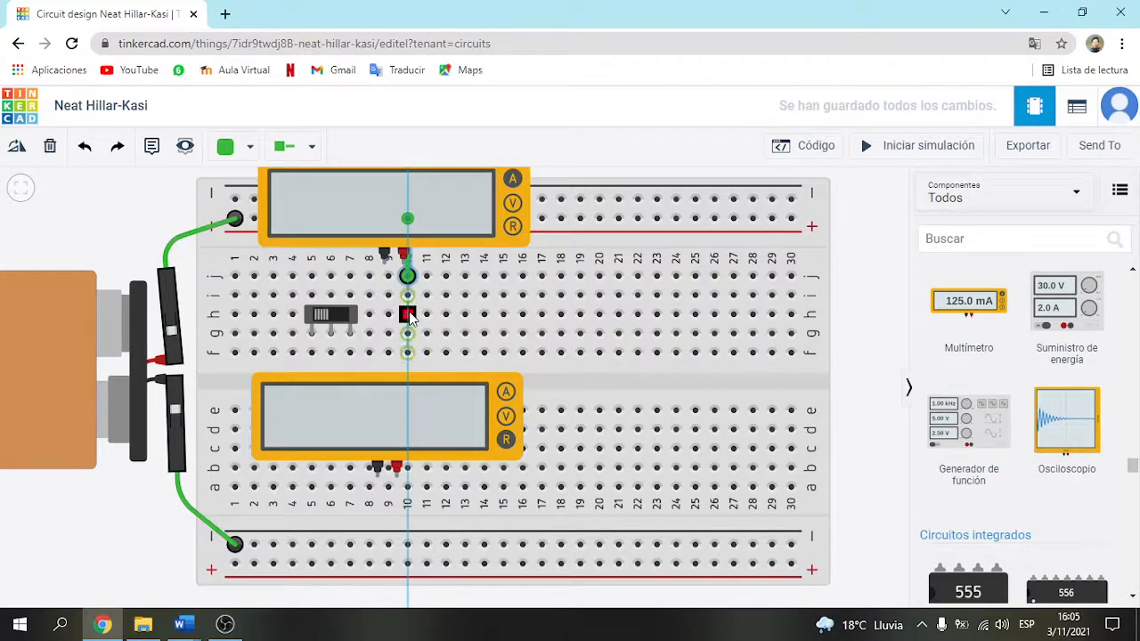
click(409, 306)
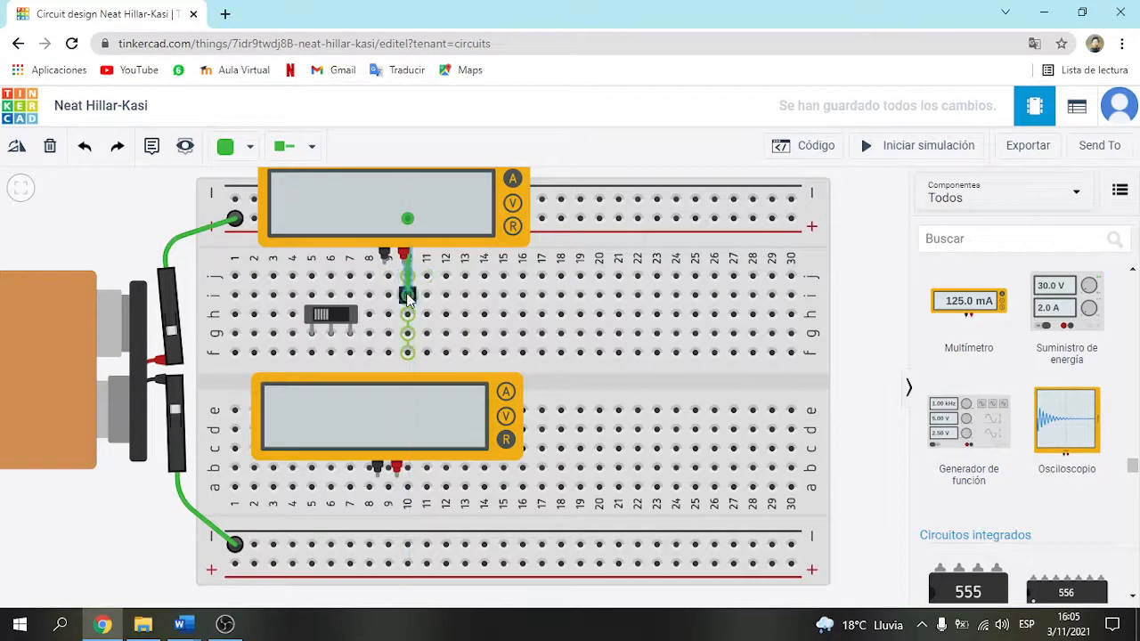
mouse_move(428, 213)
mouse_down()
mouse_move(448, 223)
mouse_move(443, 199)
mouse_up()
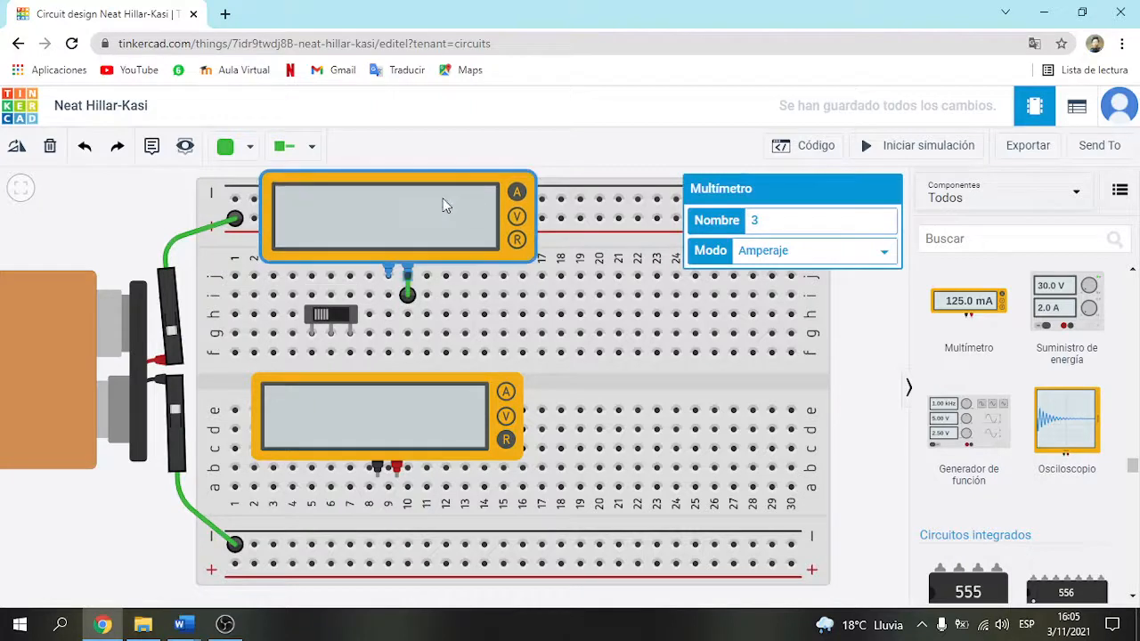
click(862, 331)
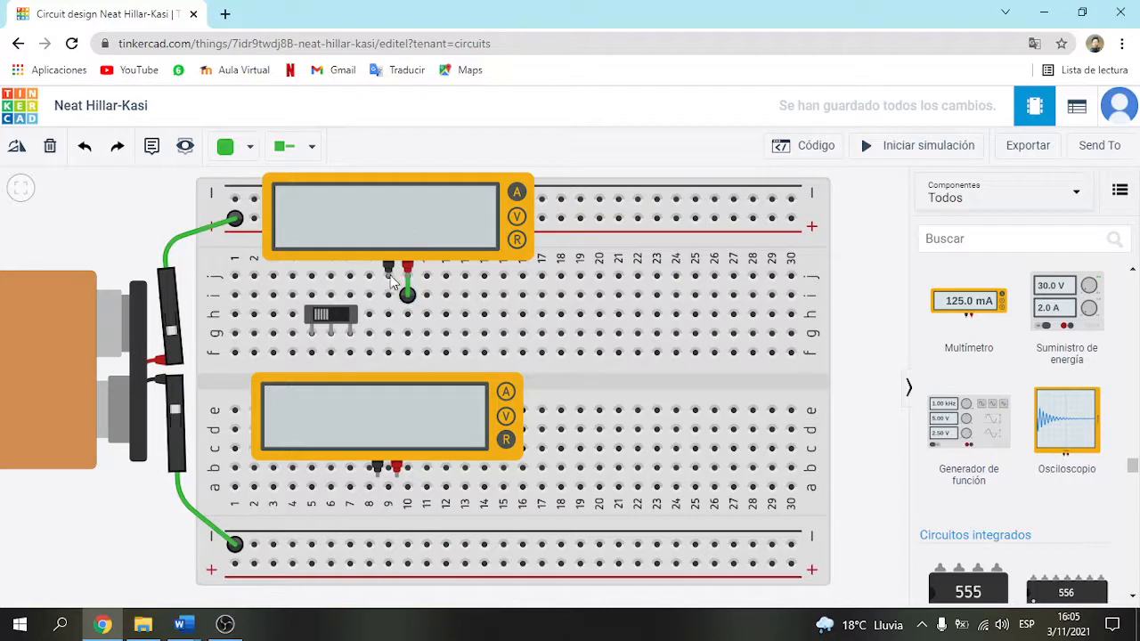
Wire the ammeter's black probe column at i9 to the slide switch's column 7 terminal at f7.
click(388, 296)
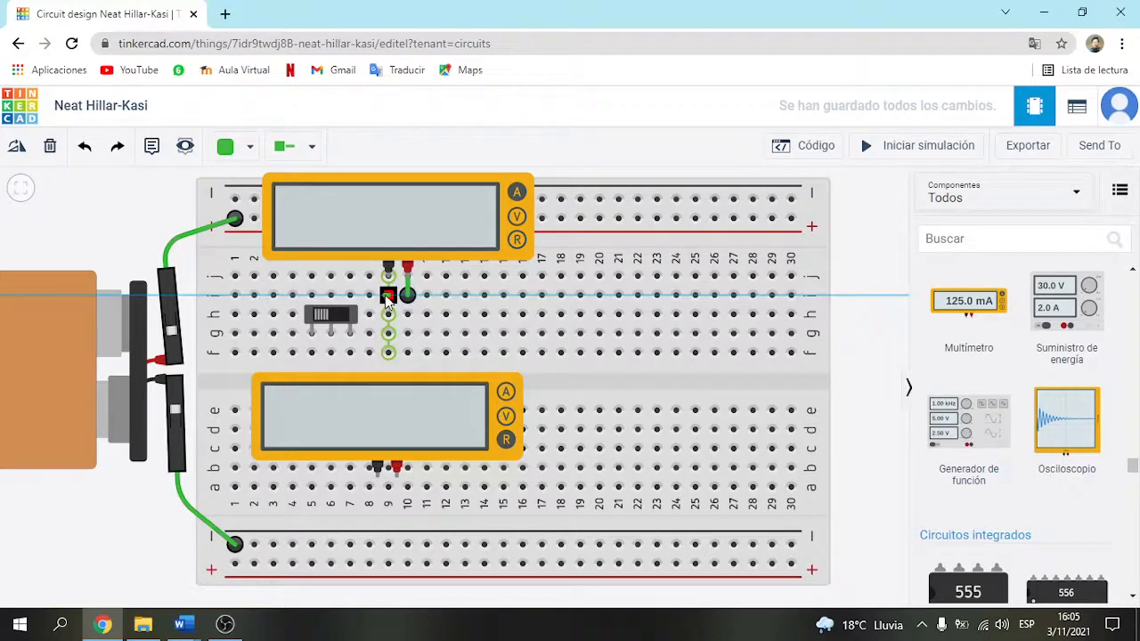
click(351, 354)
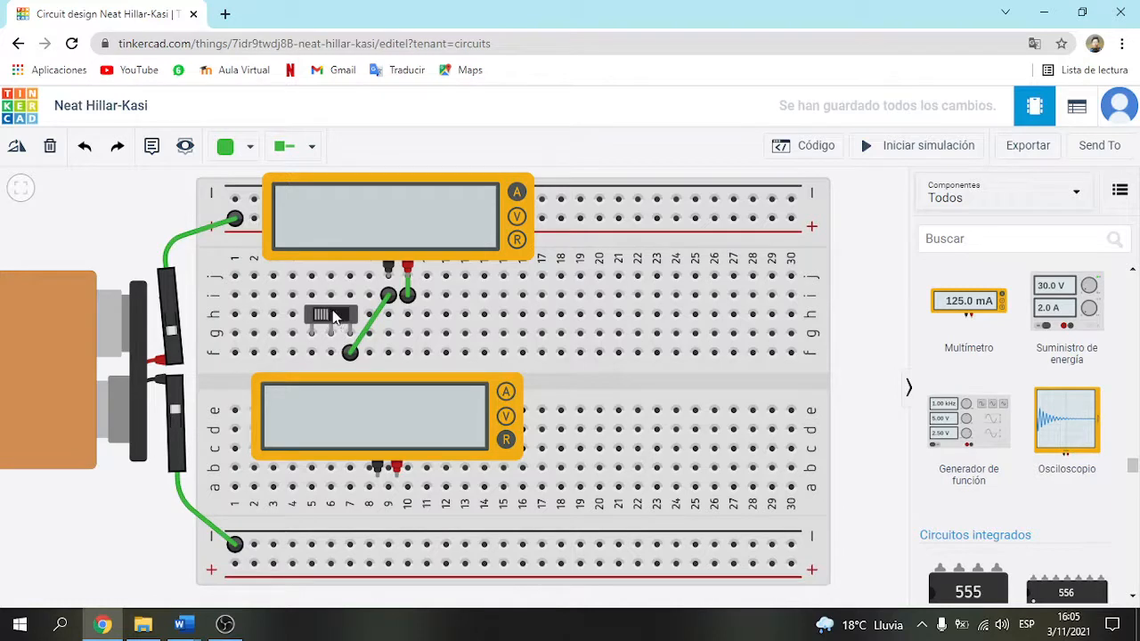
click(325, 318)
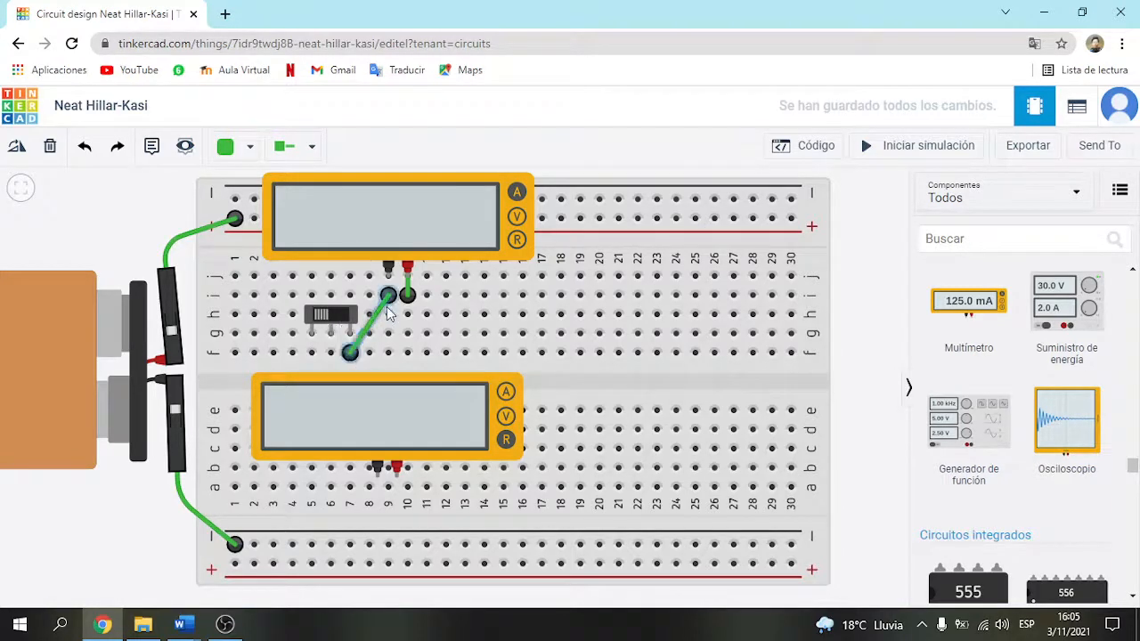
click(446, 333)
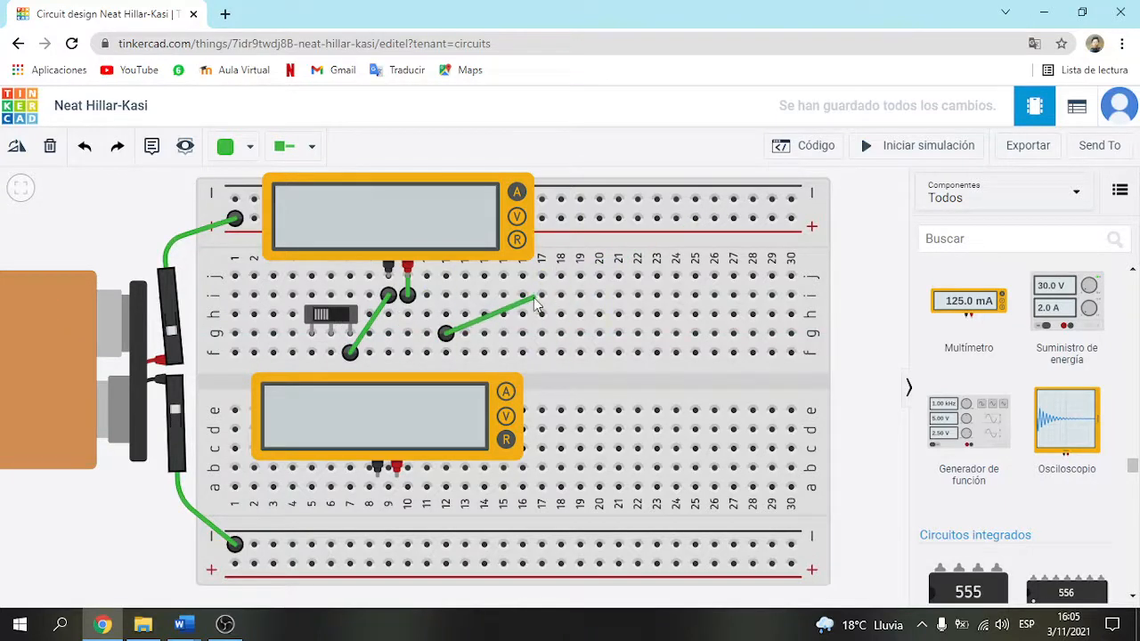
key(Escape)
click(886, 254)
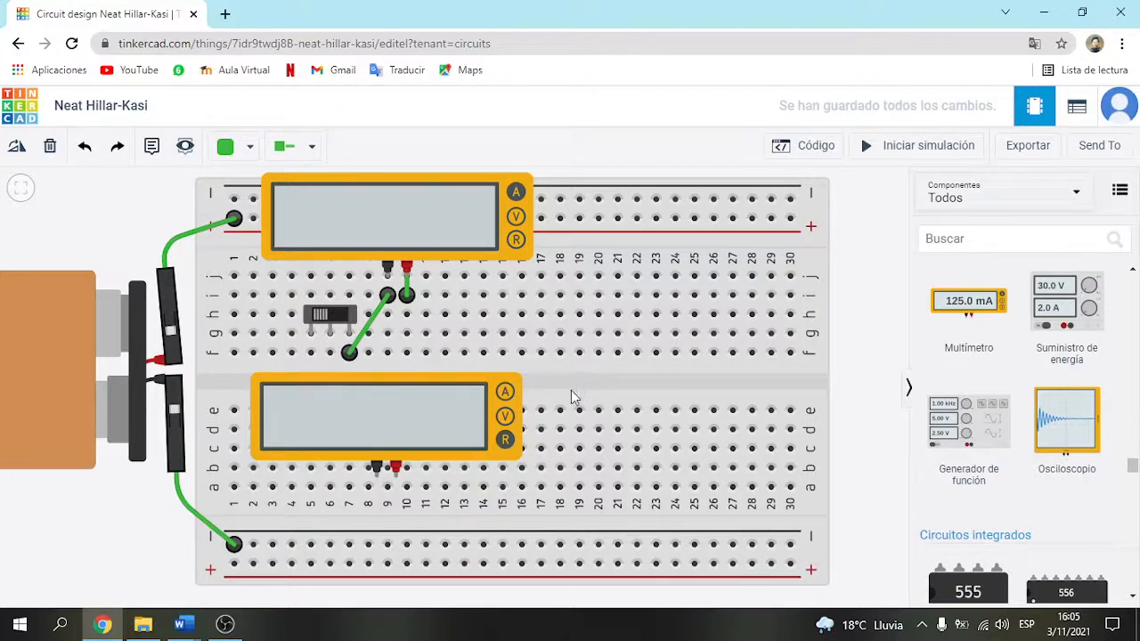
Move the resistance-mode multimeter over the central gap so its probes sit in columns 7 and 8 of the breadboard's lower half.
drag(421, 410, 531, 388)
click(866, 359)
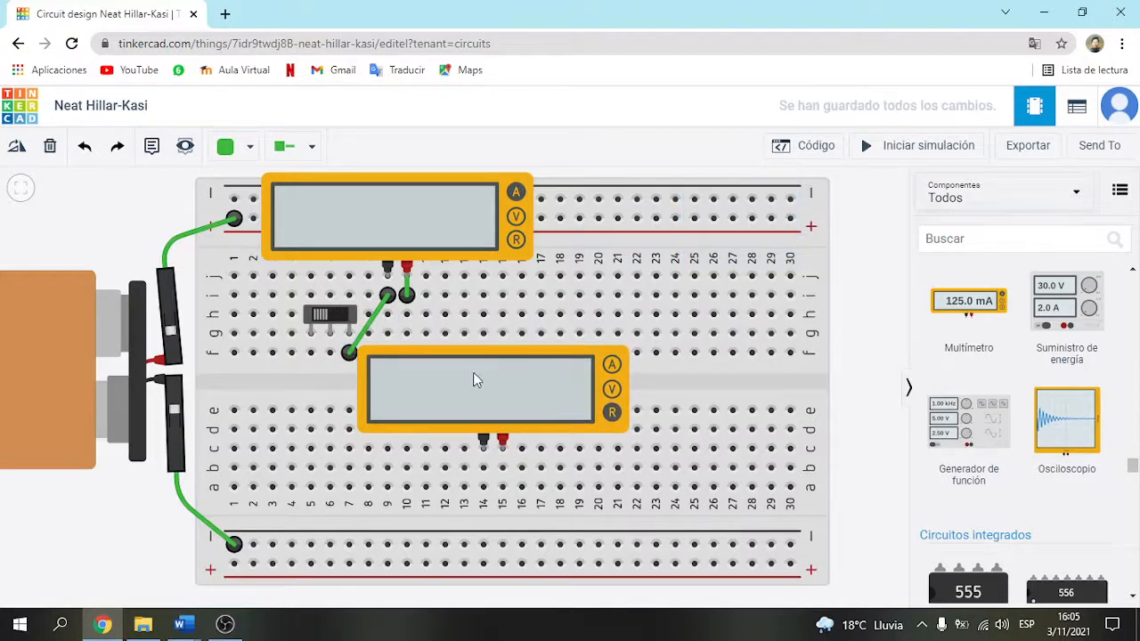
drag(473, 372, 341, 381)
click(895, 311)
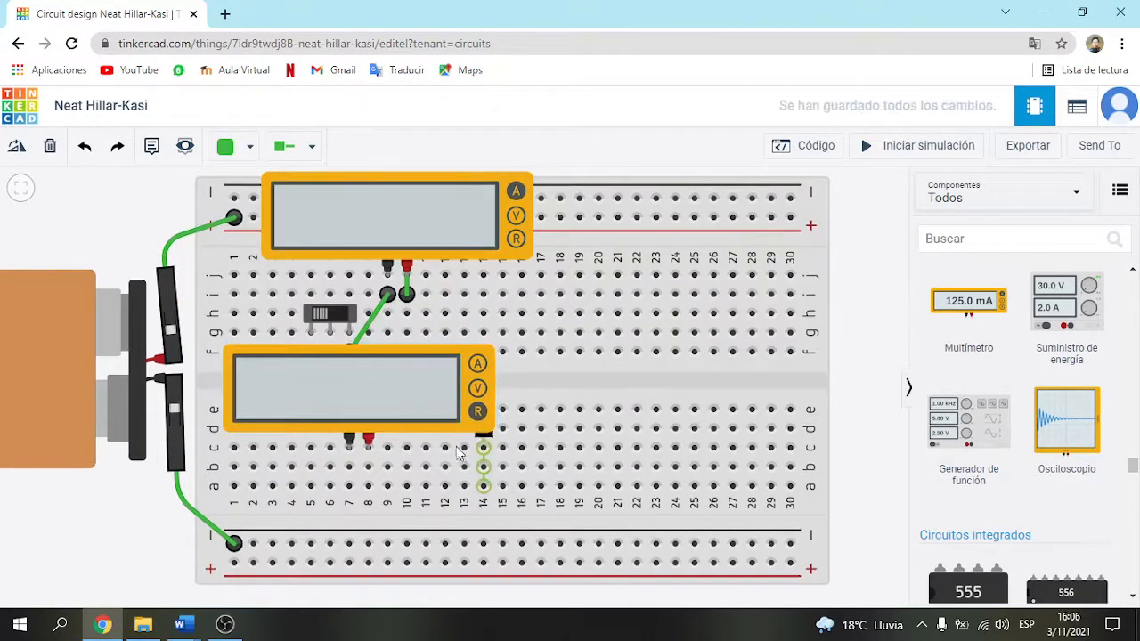
Wire the lower multimeter's red probe column at b8 to the slide switch's column 5 at i5.
click(368, 439)
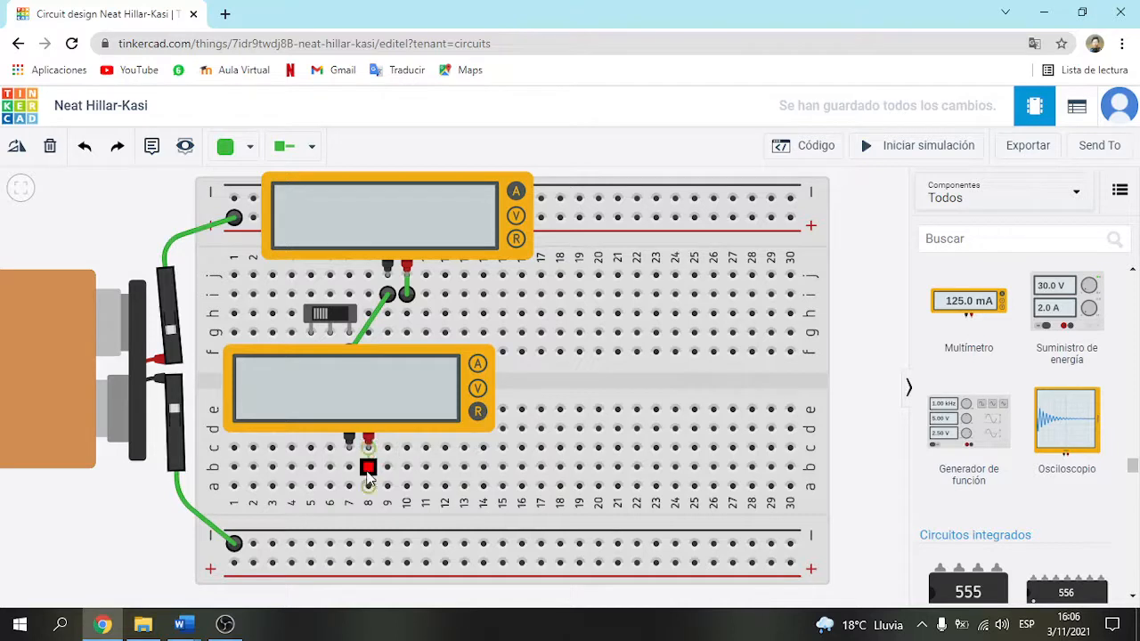
click(368, 468)
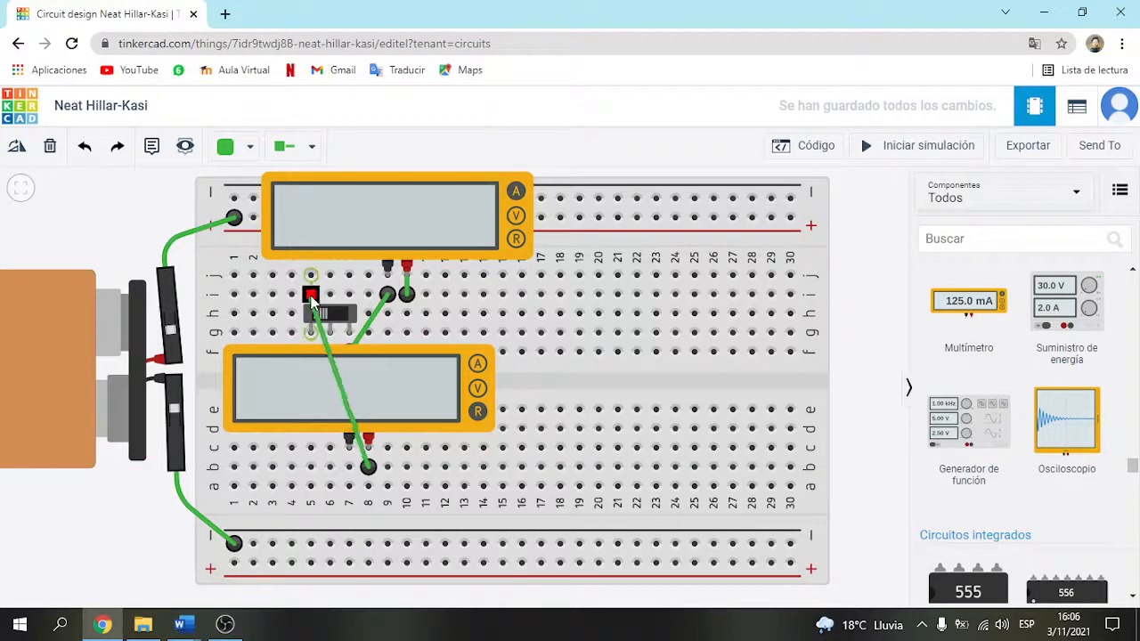
click(310, 295)
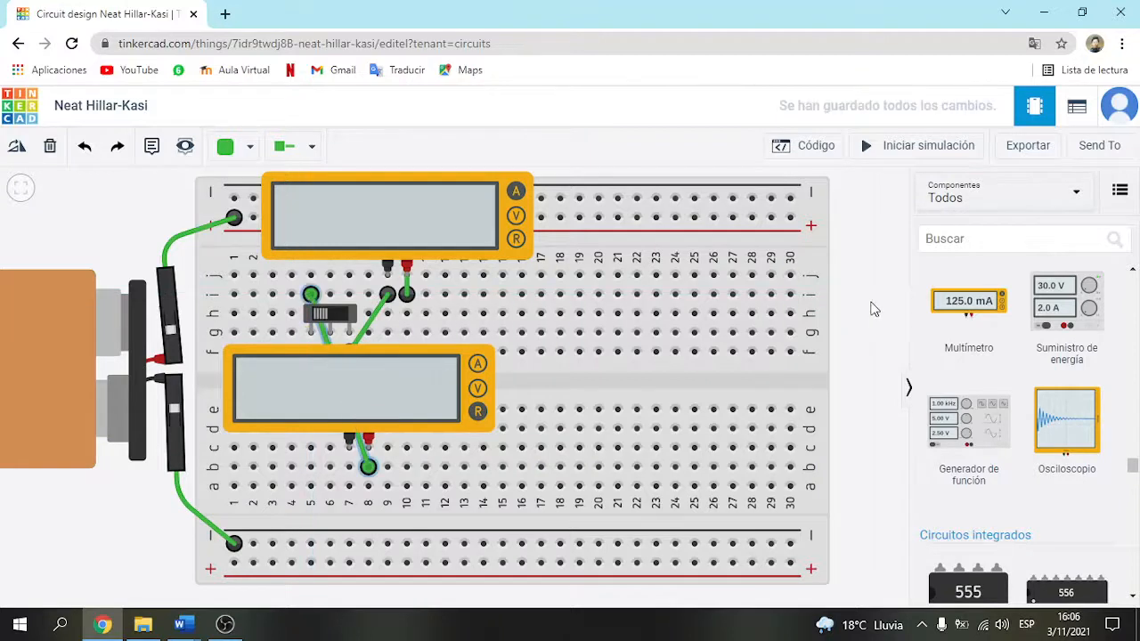
click(398, 432)
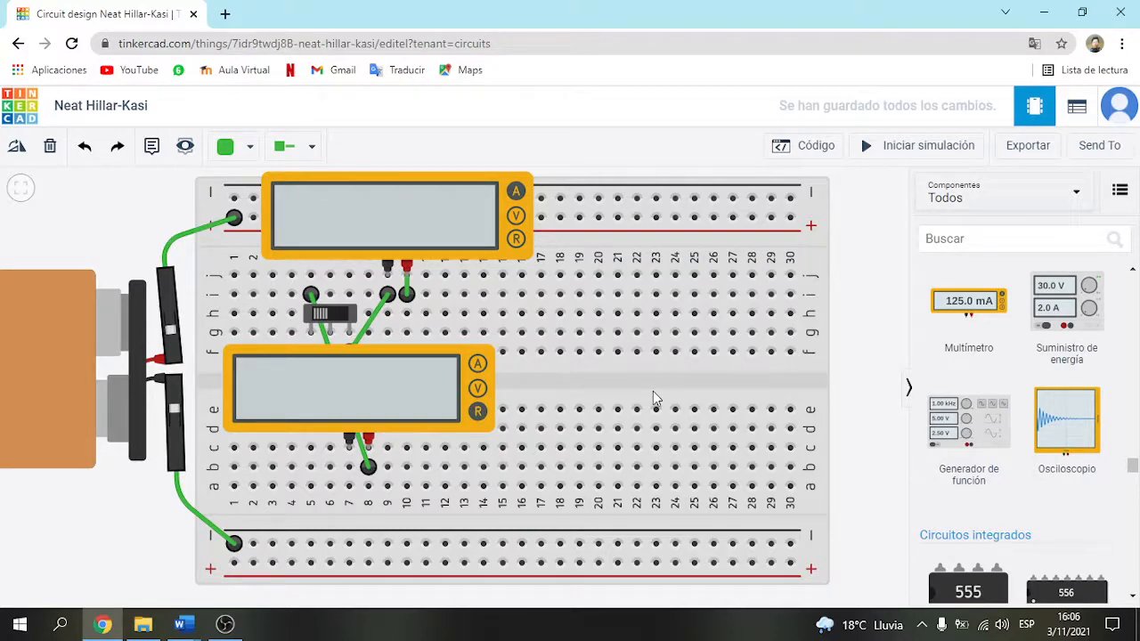
Wire b7 to the lower negative rail at column 7, and run a wire from i6 at the switch's middle terminal to i19.
click(348, 466)
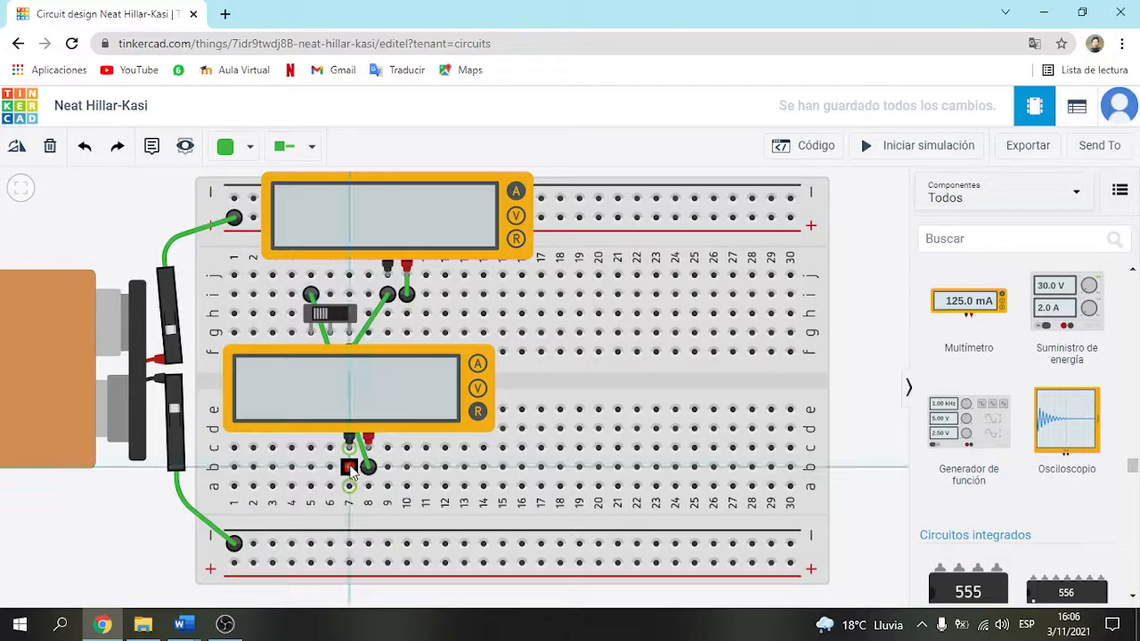
click(349, 543)
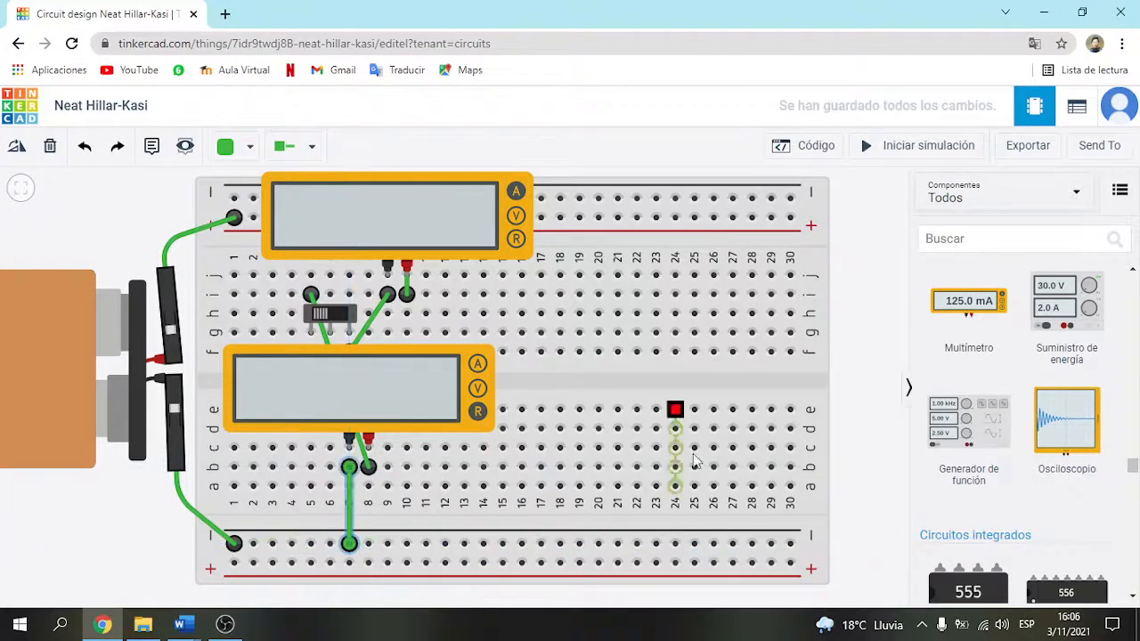
click(856, 307)
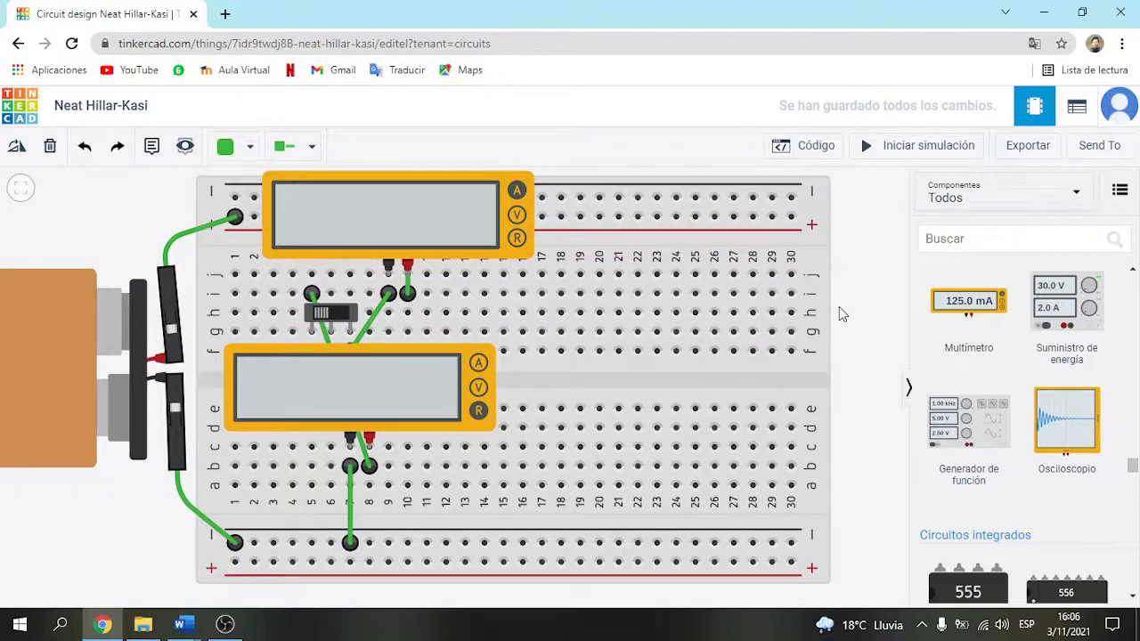
click(331, 294)
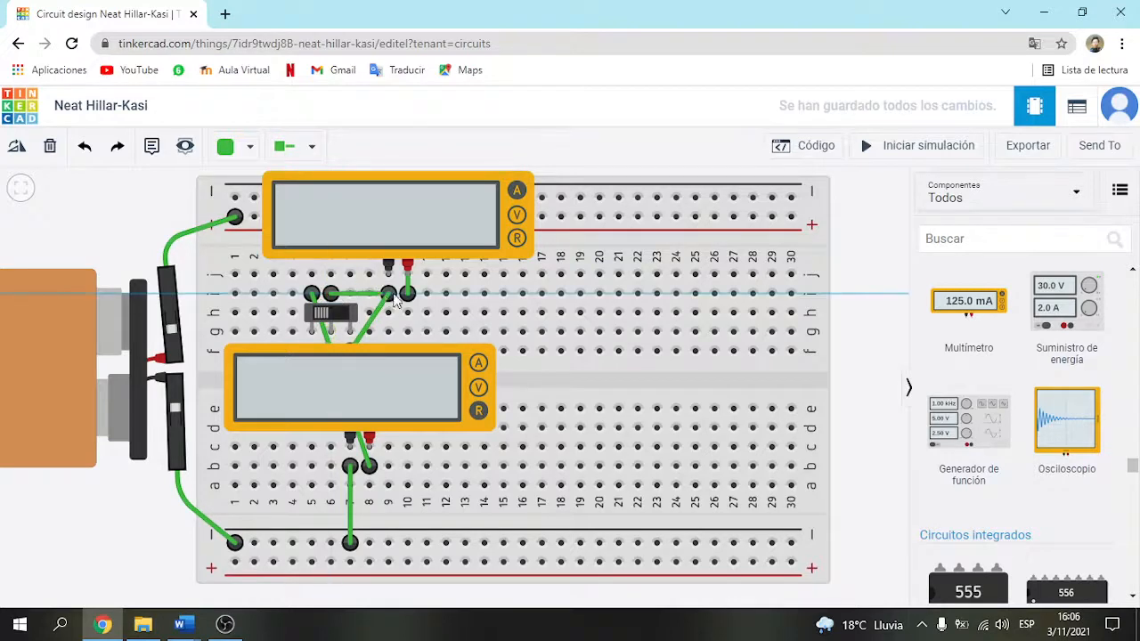
click(579, 294)
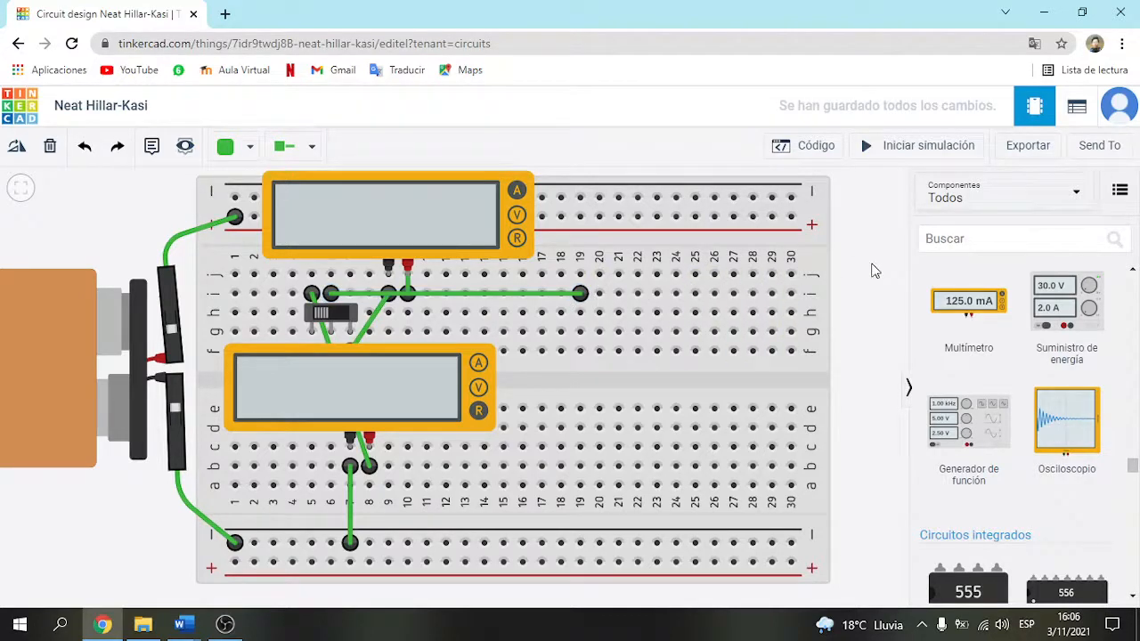
Check circuit 1 in the INFORME 1 document in Word, return to Tinkercad and place six resistors across the central gap in columns 20 to 25.
mouse_move(183, 624)
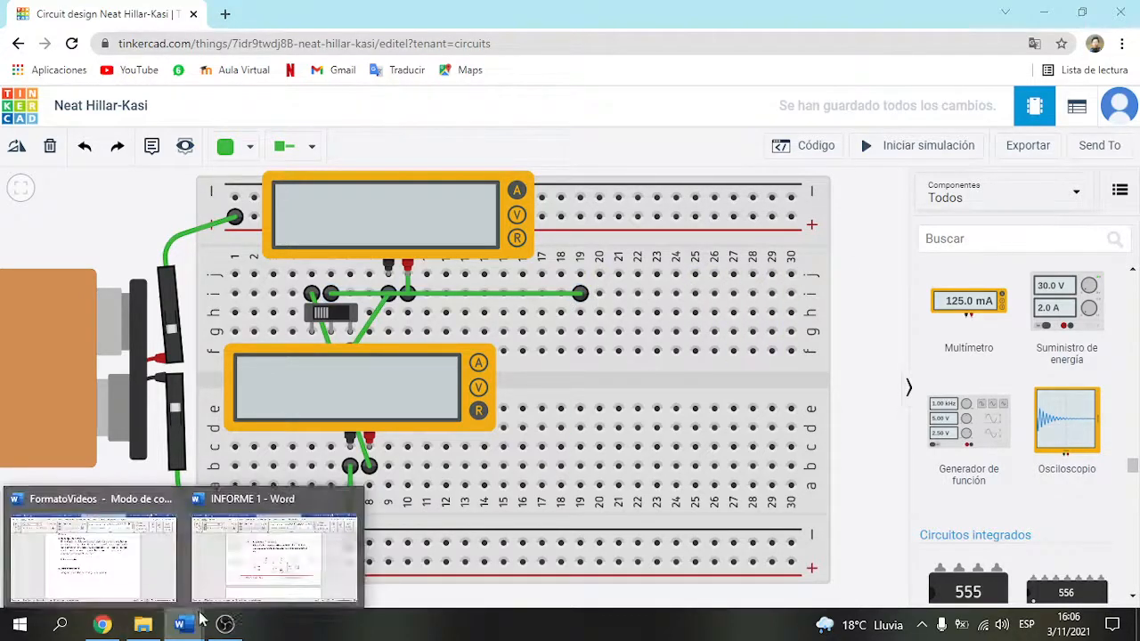
click(259, 570)
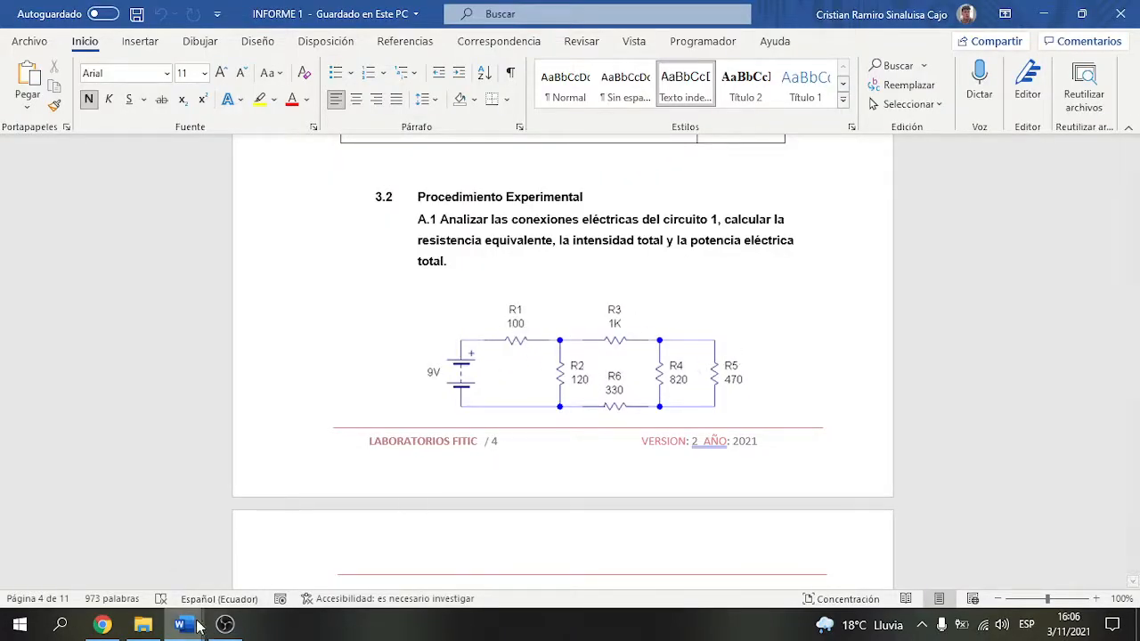
click(104, 626)
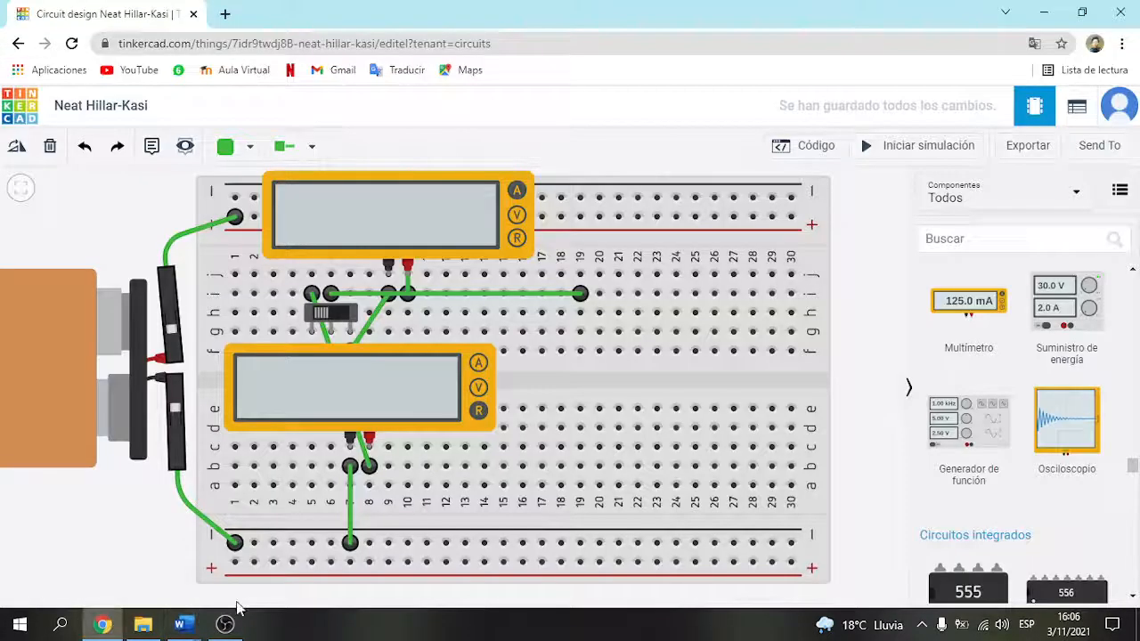
click(1015, 201)
click(984, 264)
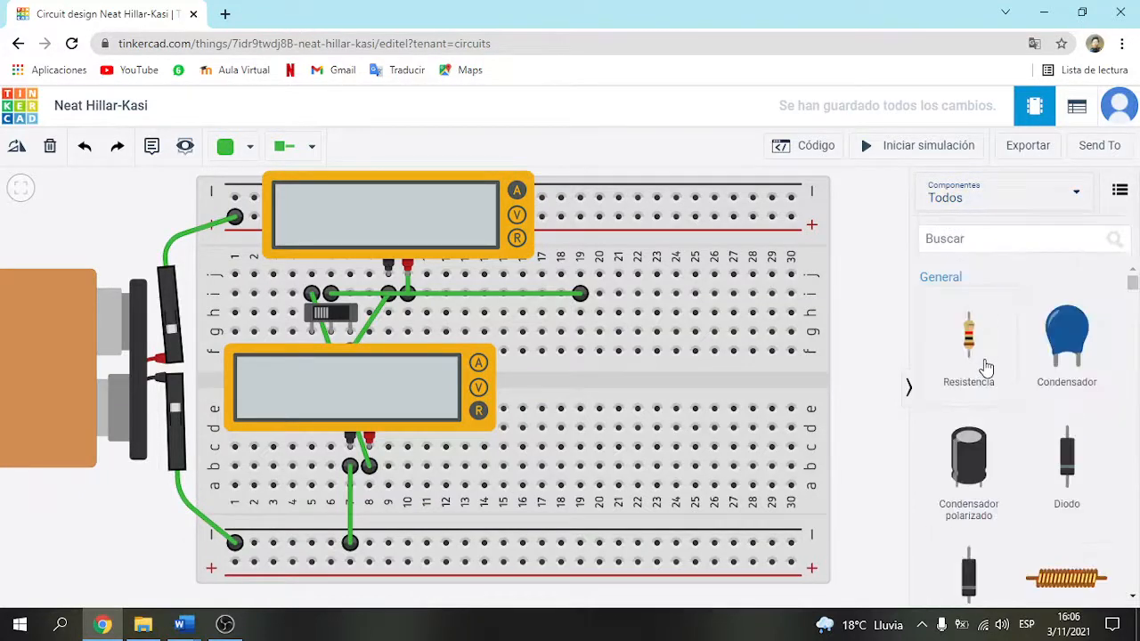
drag(985, 369, 580, 402)
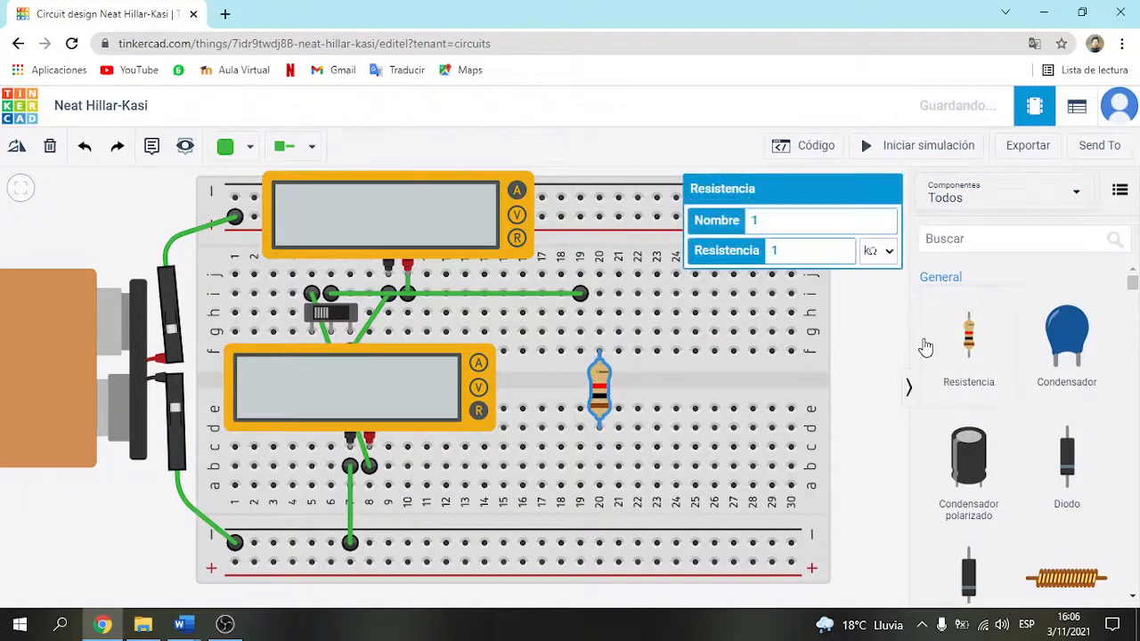
drag(944, 347, 619, 392)
drag(940, 337, 640, 397)
drag(969, 347, 664, 396)
drag(946, 343, 676, 396)
drag(969, 343, 703, 392)
click(869, 342)
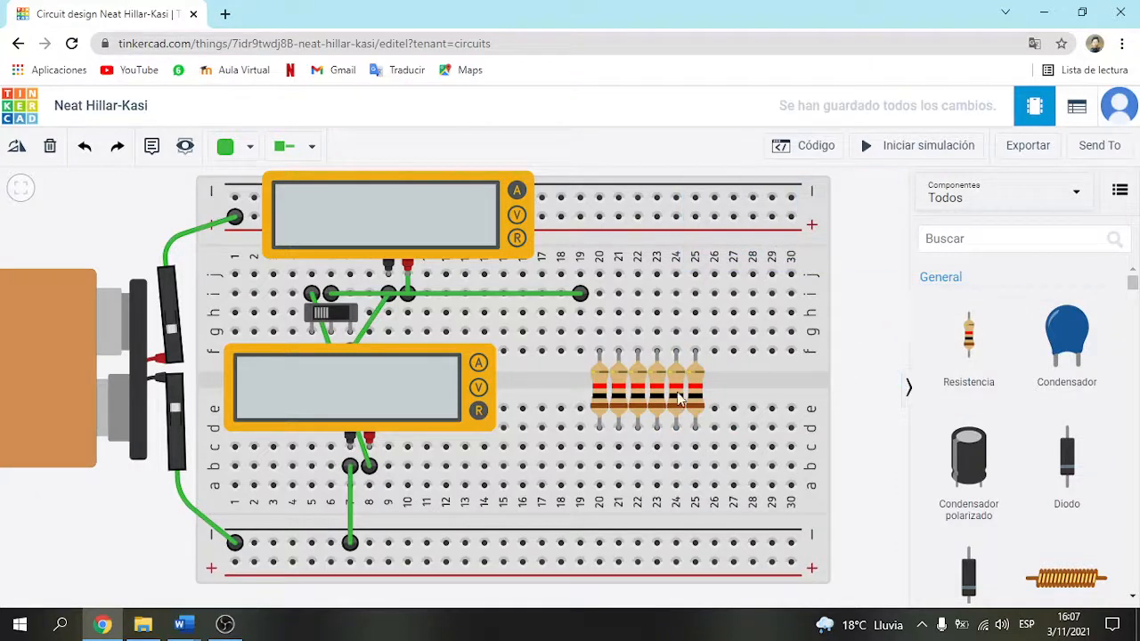
Review the schematic in the INFORME 1 document, return to Tinkercad and rotate the column 20 resistor into row j spanning columns 19 to 23.
mouse_move(179, 624)
click(287, 561)
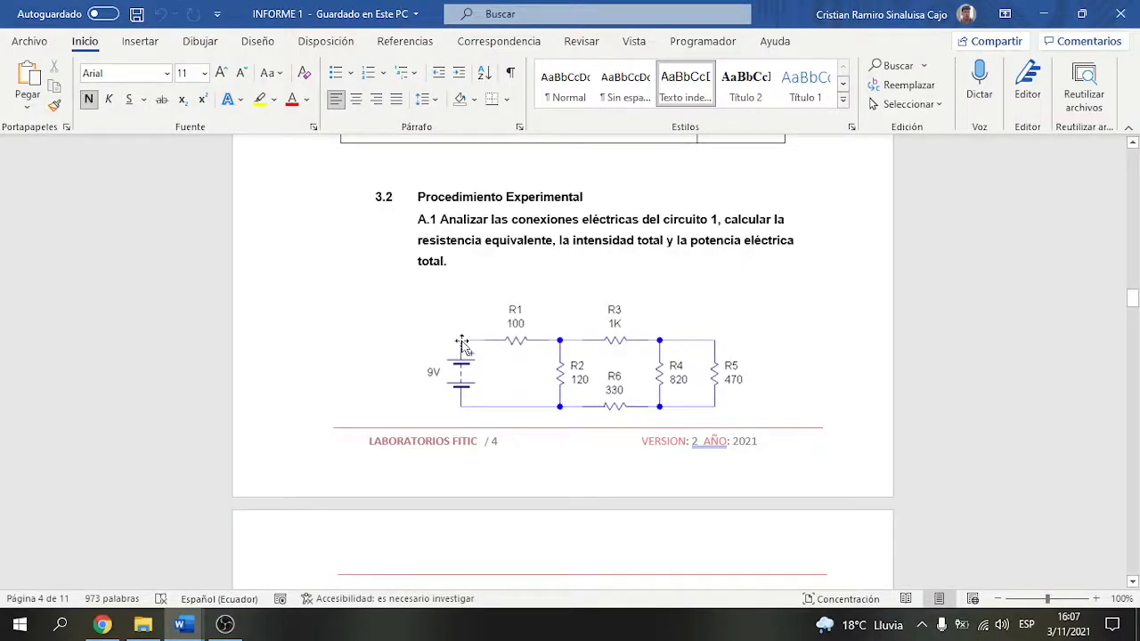
click(105, 623)
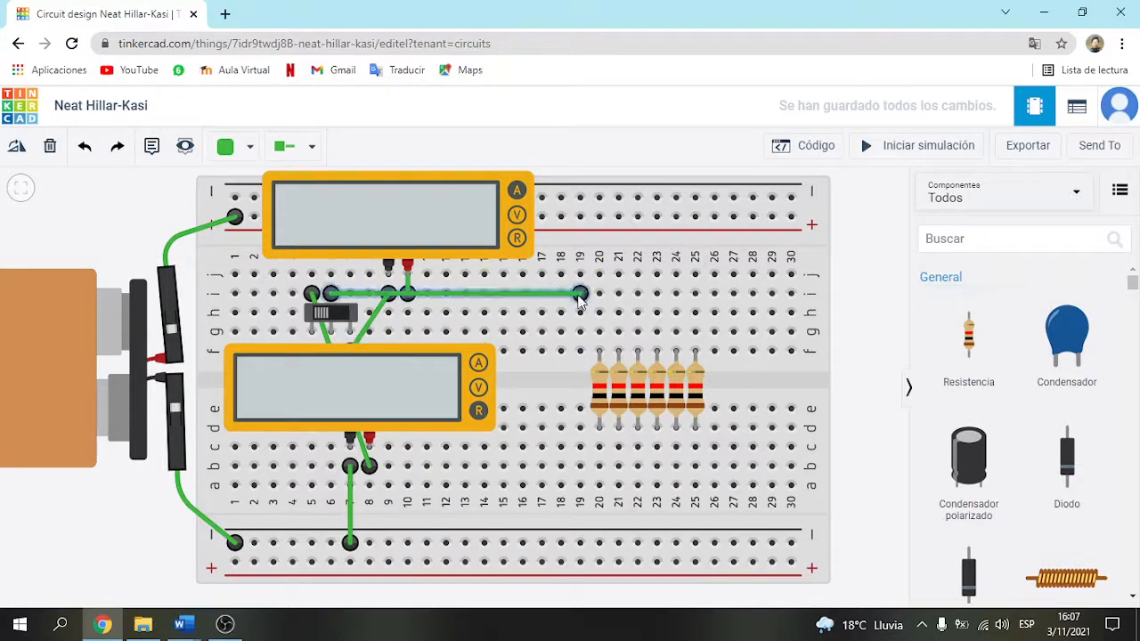
drag(599, 384, 580, 305)
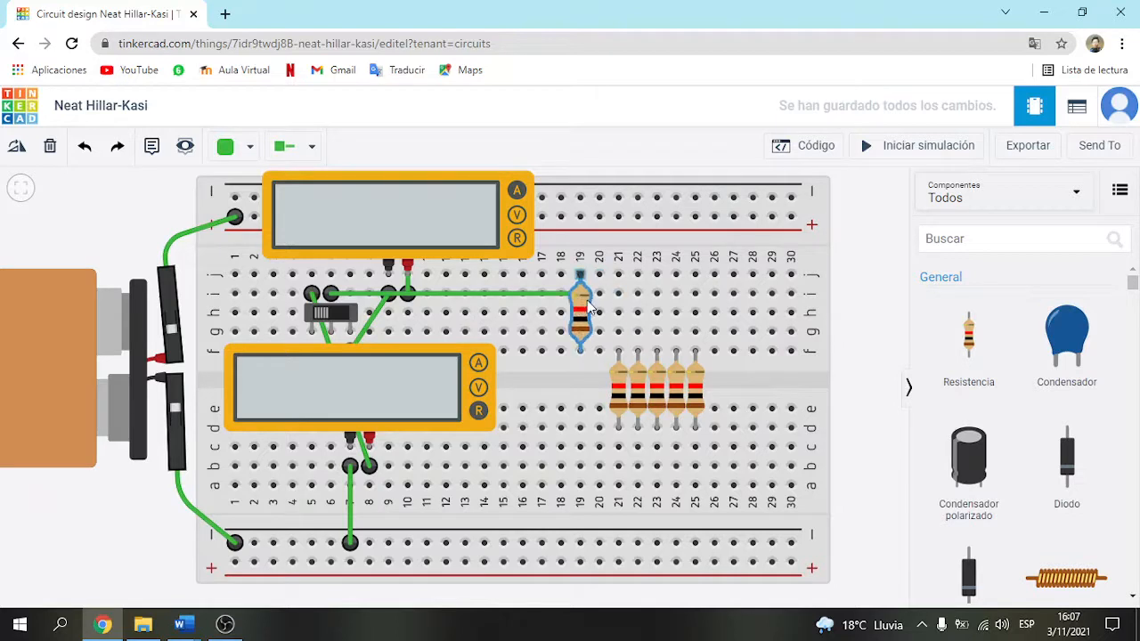
click(23, 150)
drag(584, 319, 628, 285)
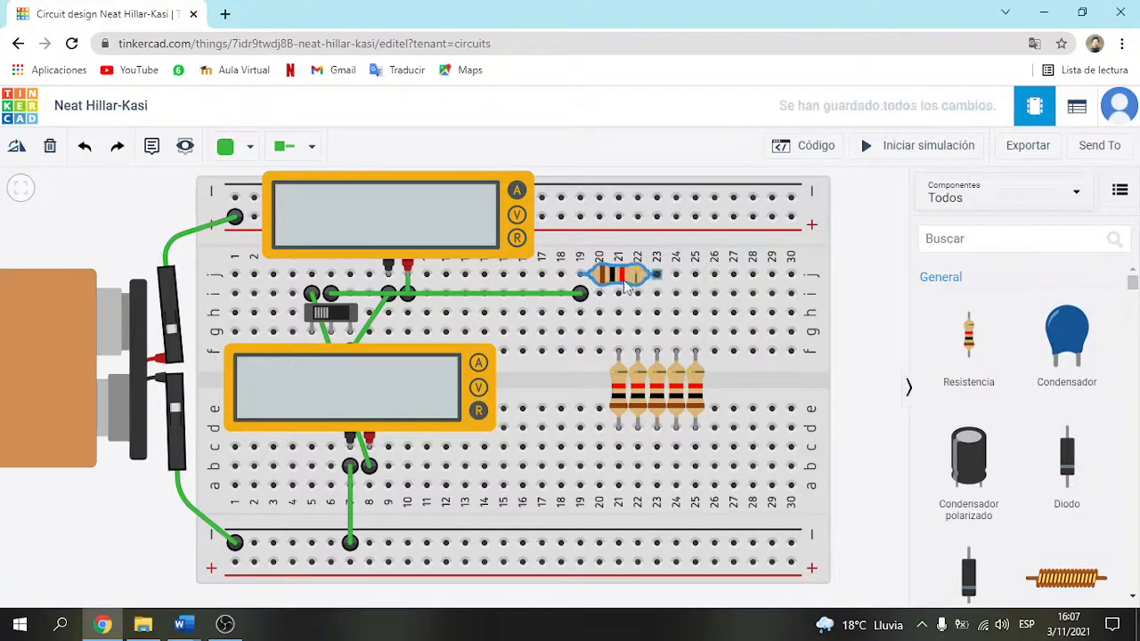
click(878, 224)
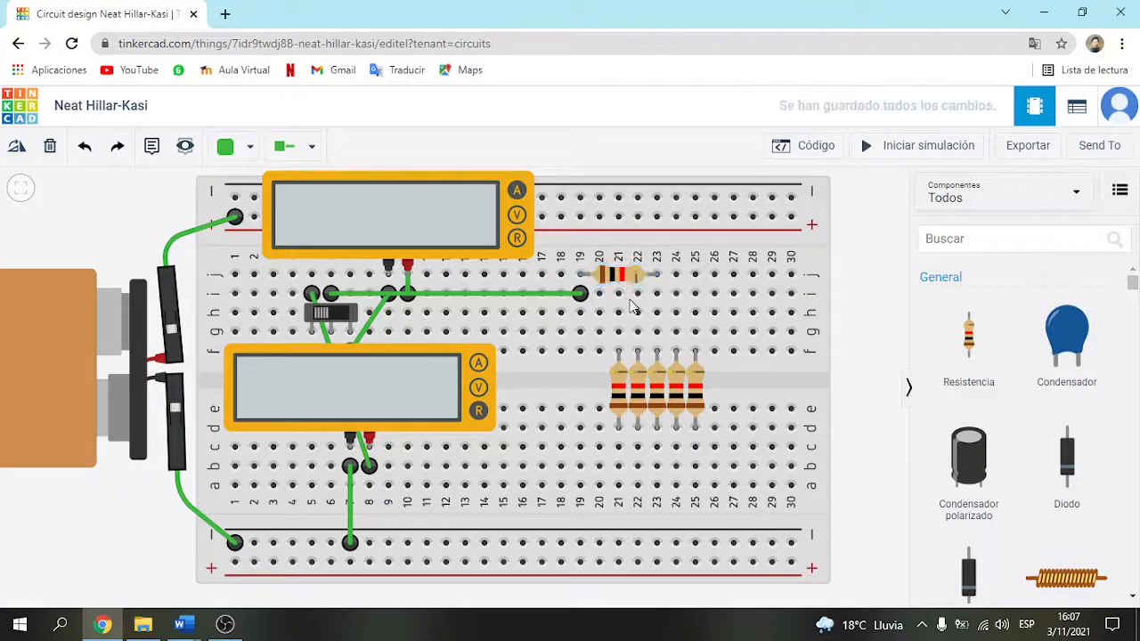
Set the row j resistor spanning columns 19 to 23 to 100 Ω.
click(630, 279)
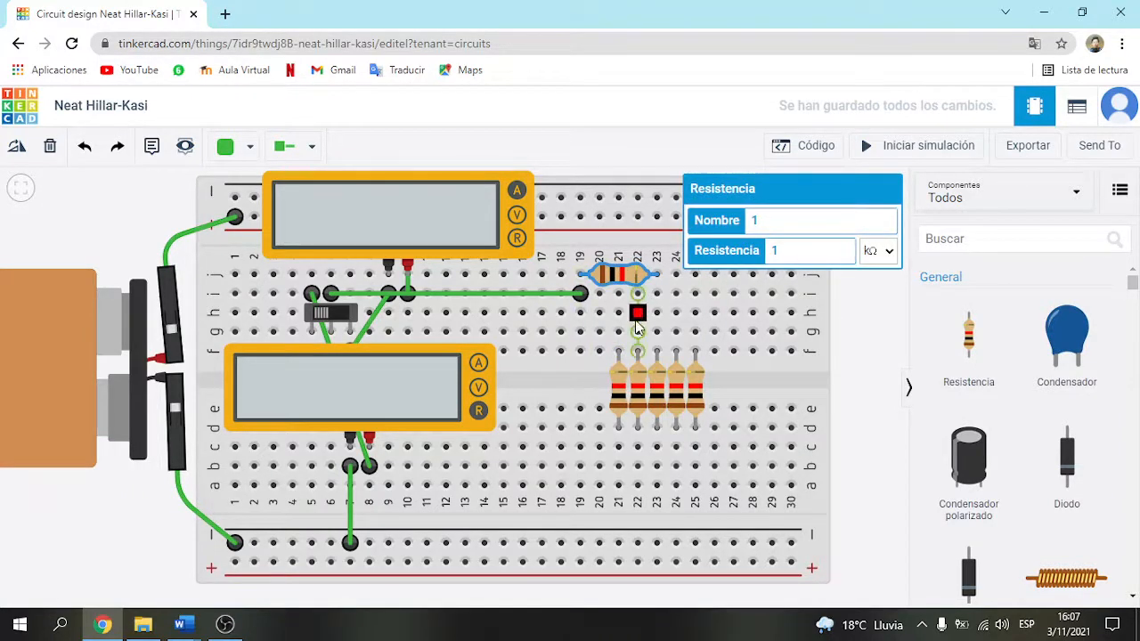
text(00)
click(877, 250)
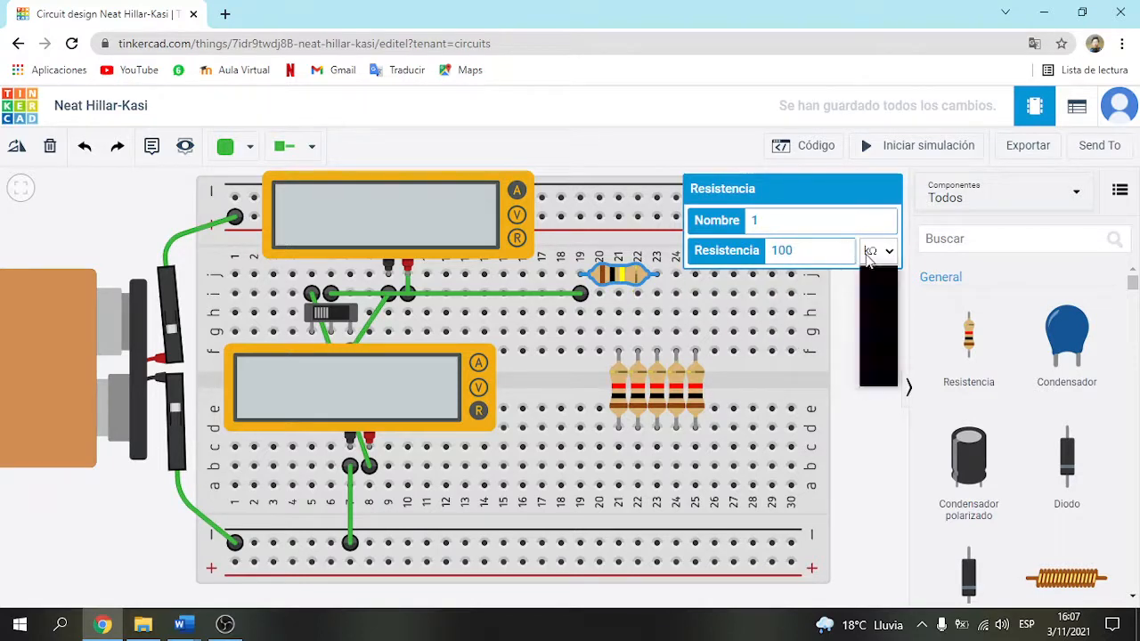
click(877, 332)
click(877, 250)
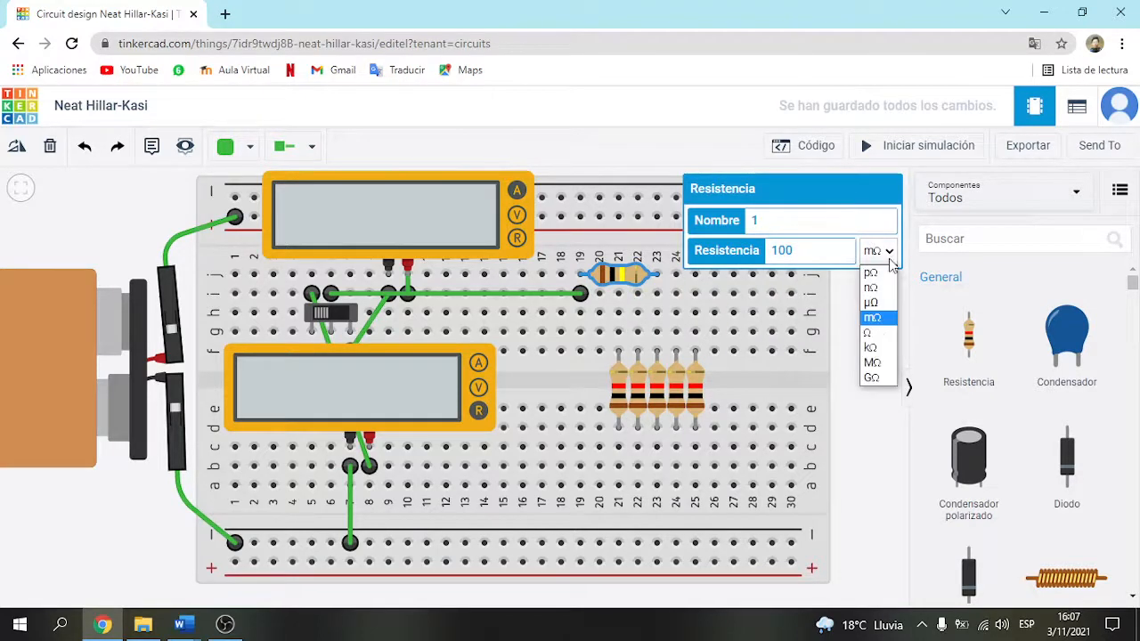
click(877, 333)
click(862, 302)
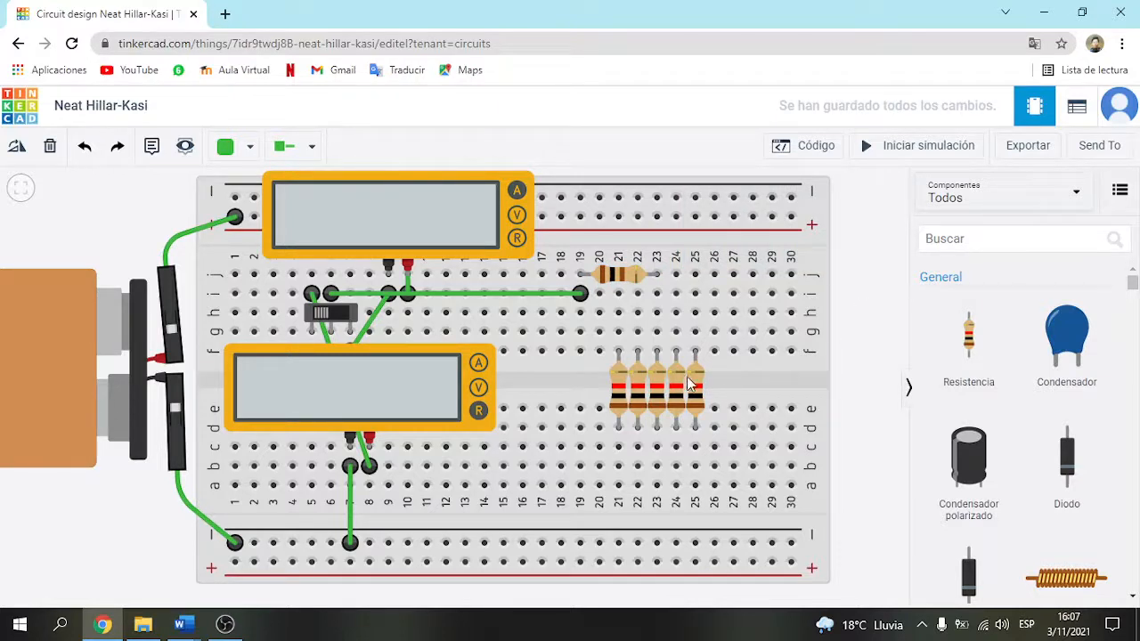
Move the five vertical resistors in columns 21 to 25 across to columns 26 to 30, keeping them over the central gap.
drag(694, 392, 791, 392)
drag(675, 392, 771, 391)
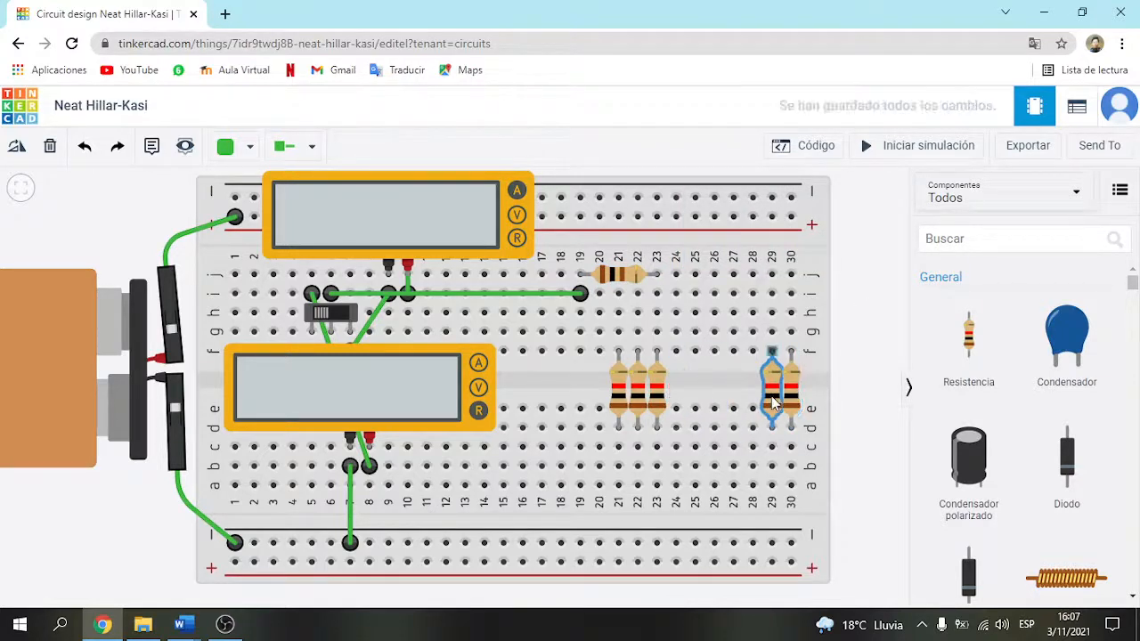
drag(656, 393, 752, 391)
drag(637, 392, 714, 391)
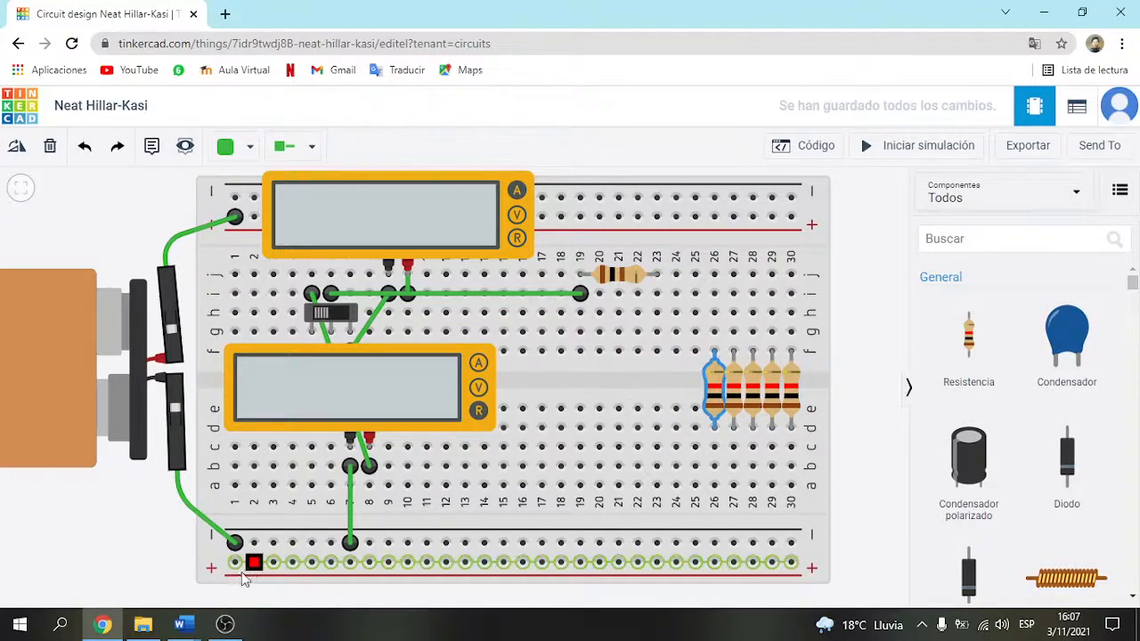
Check the schematic in the INFORME 1 document in Word, return to Tinkercad and move the column 26 resistor to column 23.
click(183, 625)
click(154, 566)
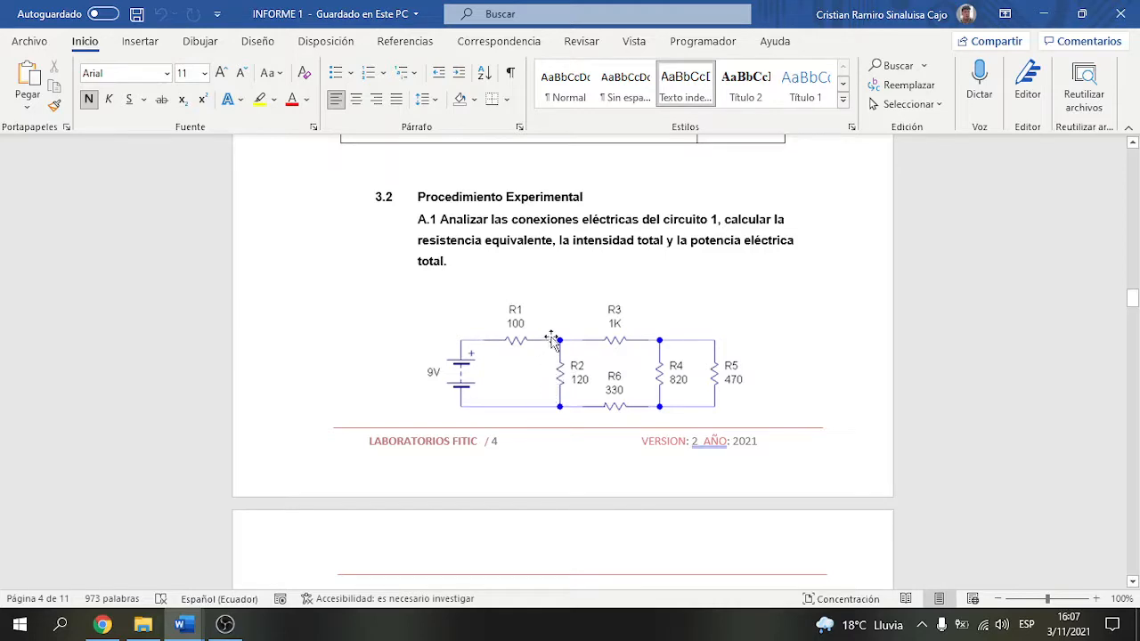
click(102, 625)
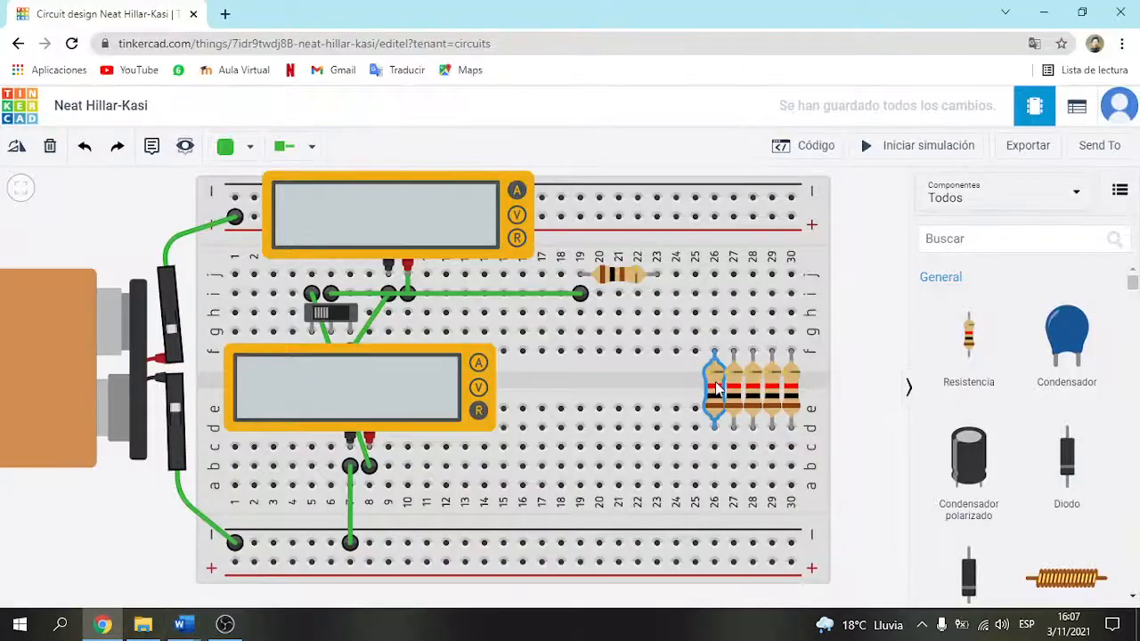
drag(713, 380, 657, 380)
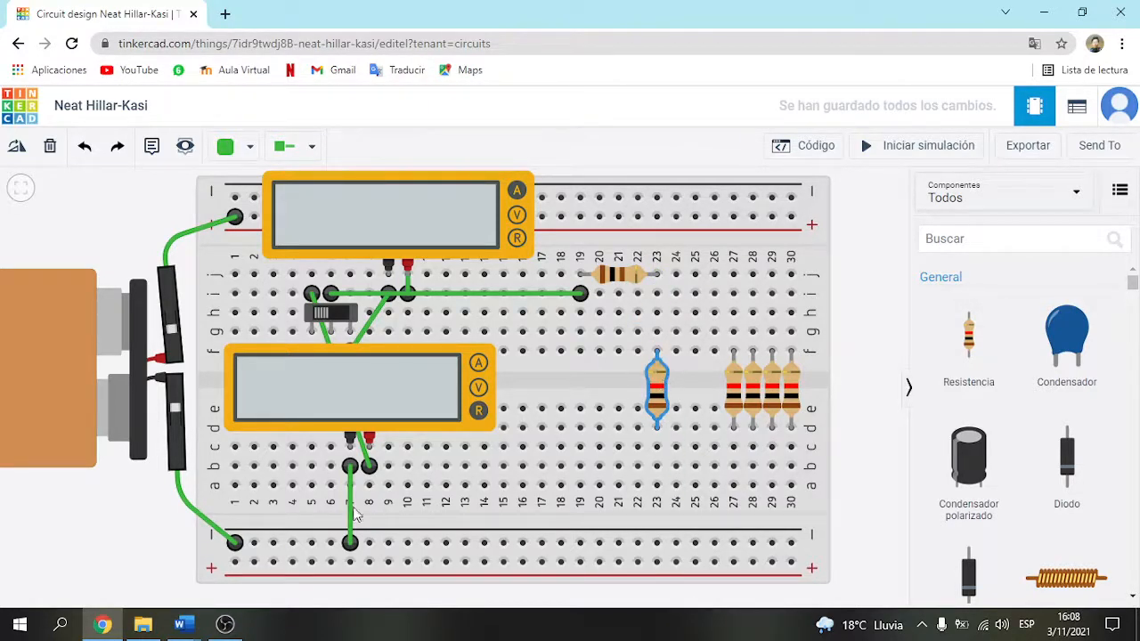
Look up R2 in the INFORME 1 schematic in Word, return to Tinkercad and set the column 23 resistor to 120 Ω.
mouse_move(173, 629)
click(276, 548)
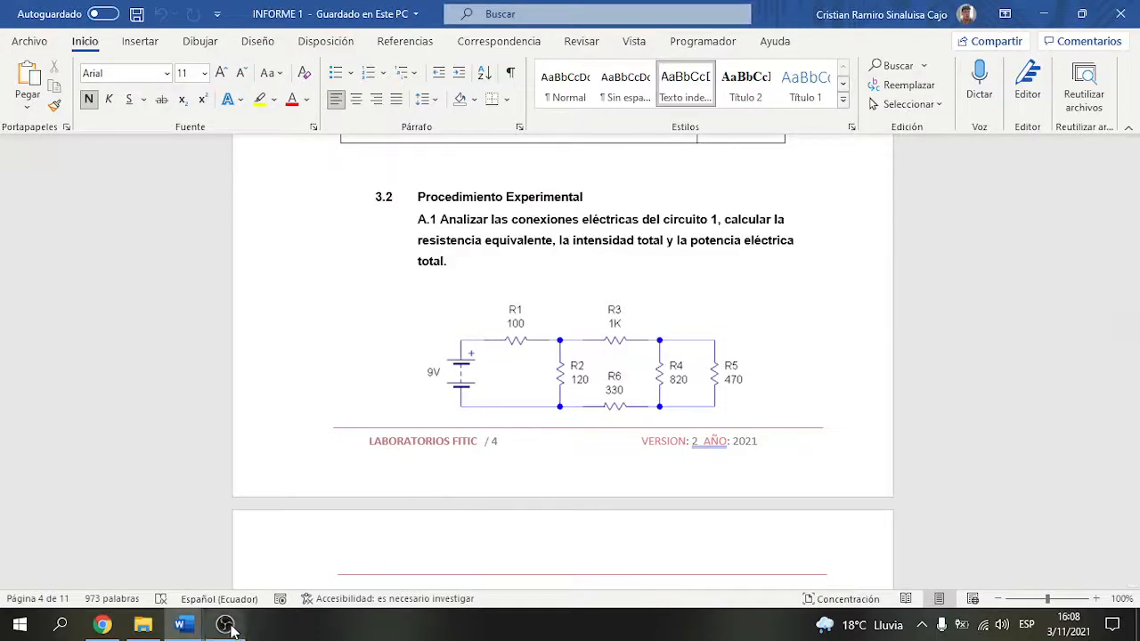
click(103, 624)
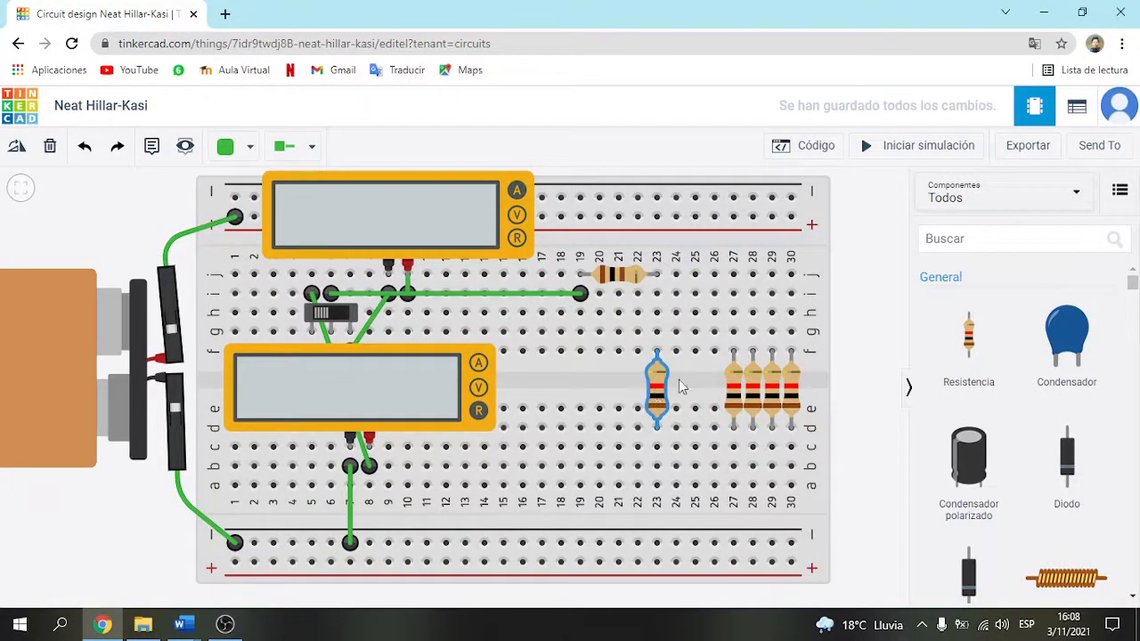
click(734, 383)
click(659, 392)
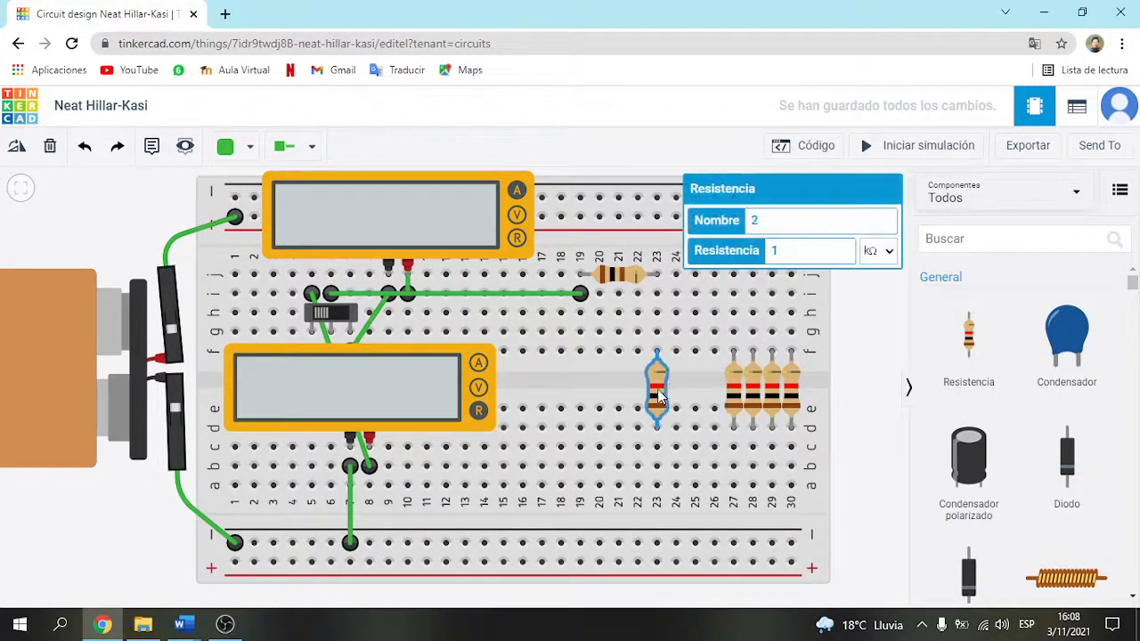
click(797, 260)
click(877, 250)
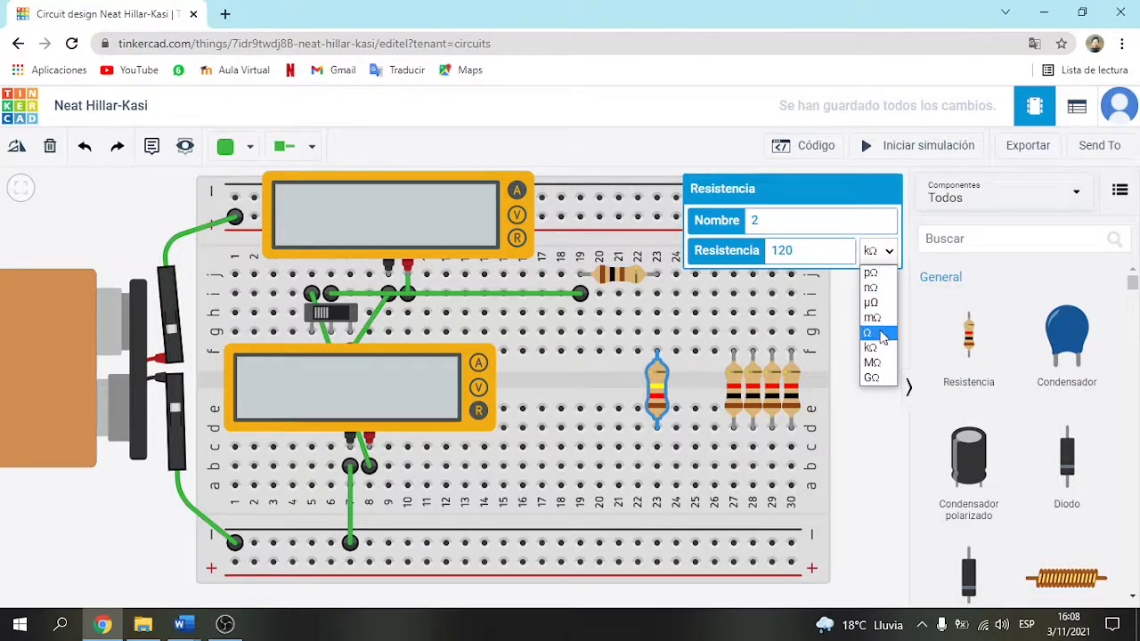
click(880, 333)
click(882, 354)
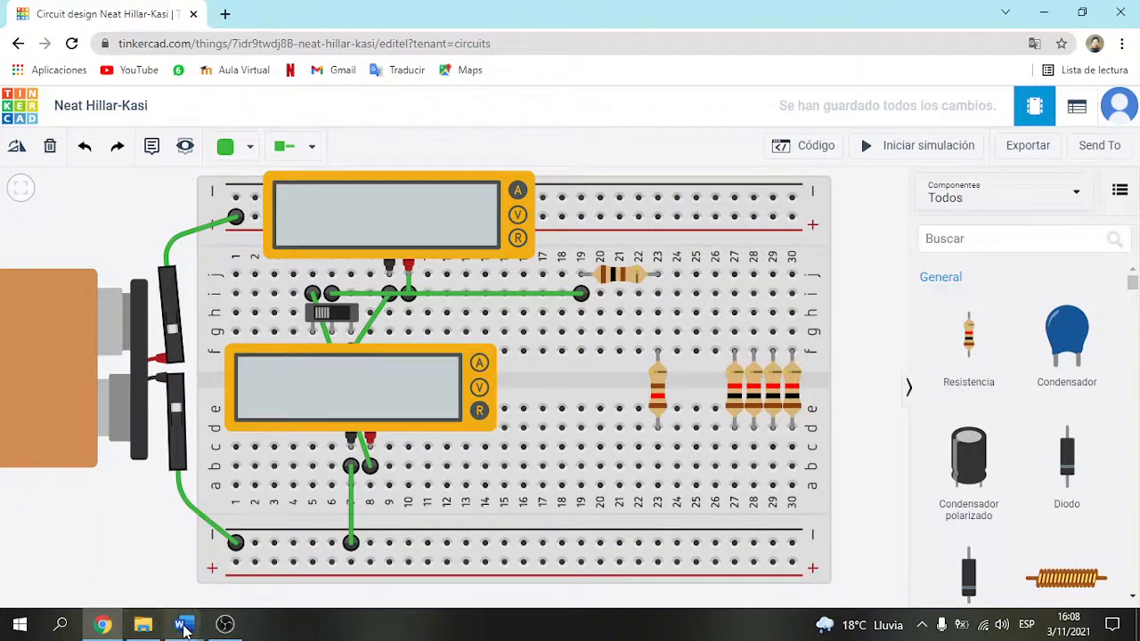
Review the INFORME 1 schematic in Word, return to Tinkercad and wire a23 to the lower negative rail at column 23.
mouse_move(185, 627)
click(276, 548)
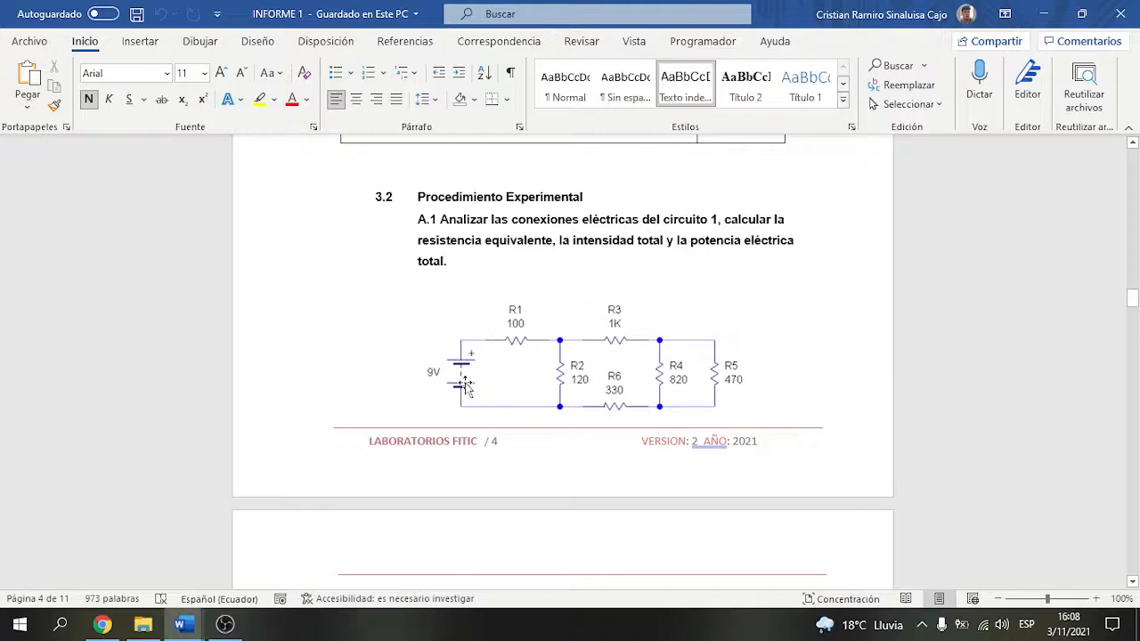
key(alt+Tab)
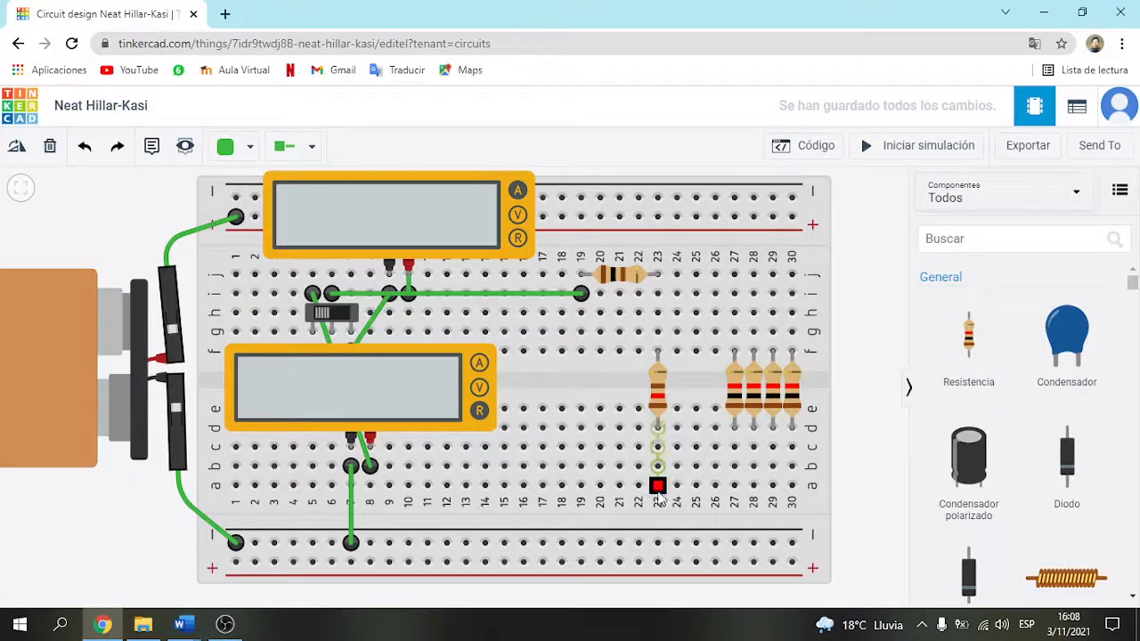
click(657, 485)
click(657, 541)
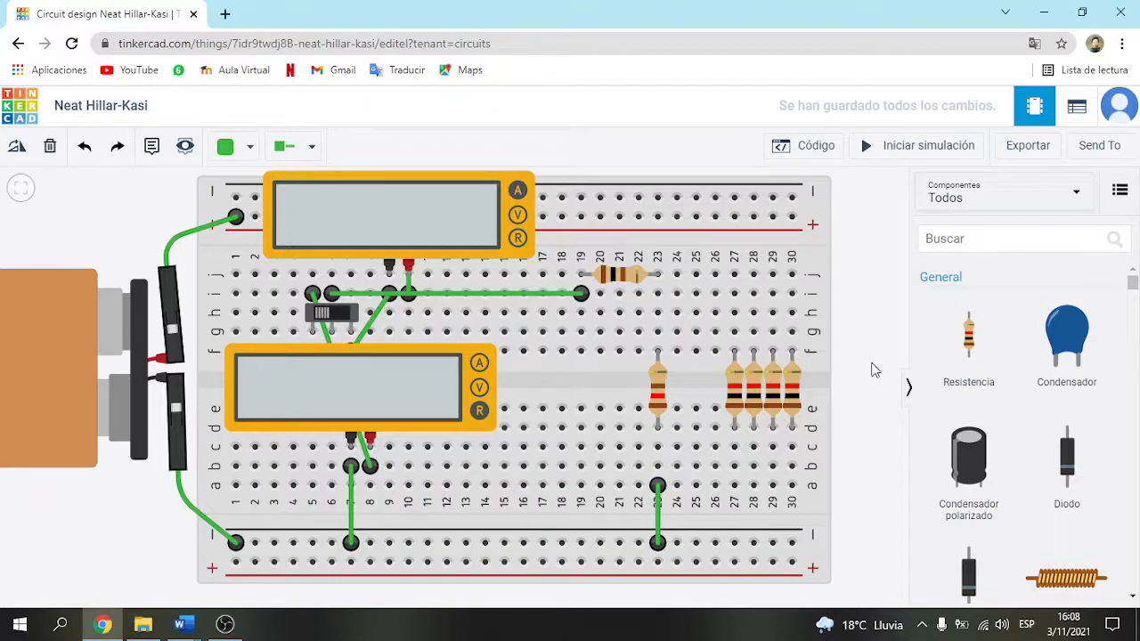
Check the INFORME 1 schematic in Word, return to Tinkercad and rotate the column 27 resistor into row h spanning columns 23 to 27.
key(alt+Tab)
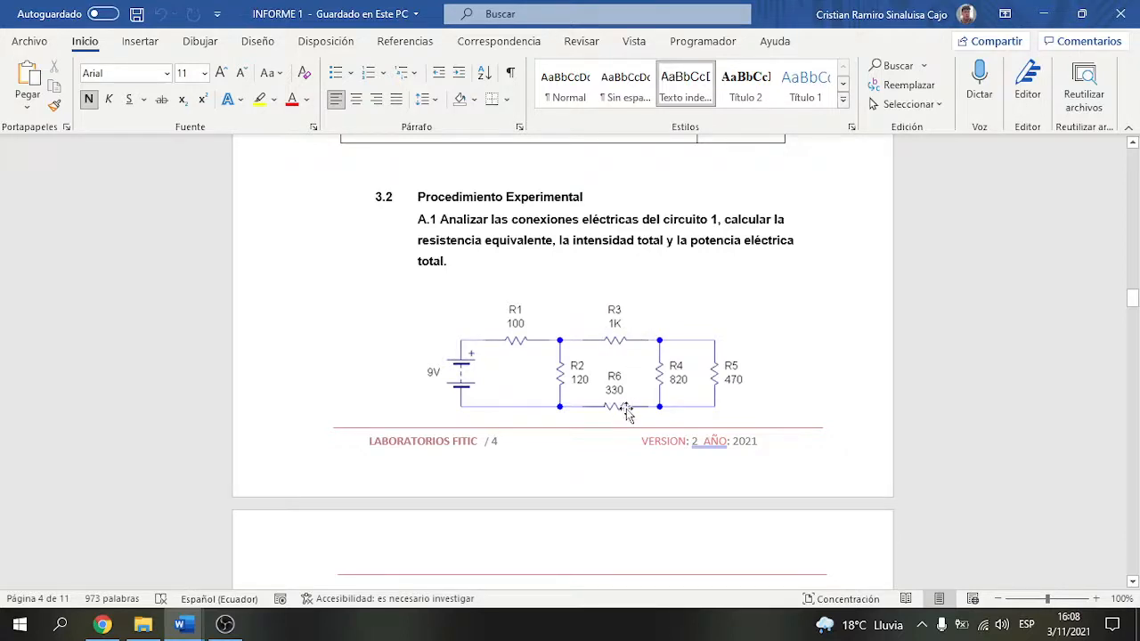
key(alt+Tab)
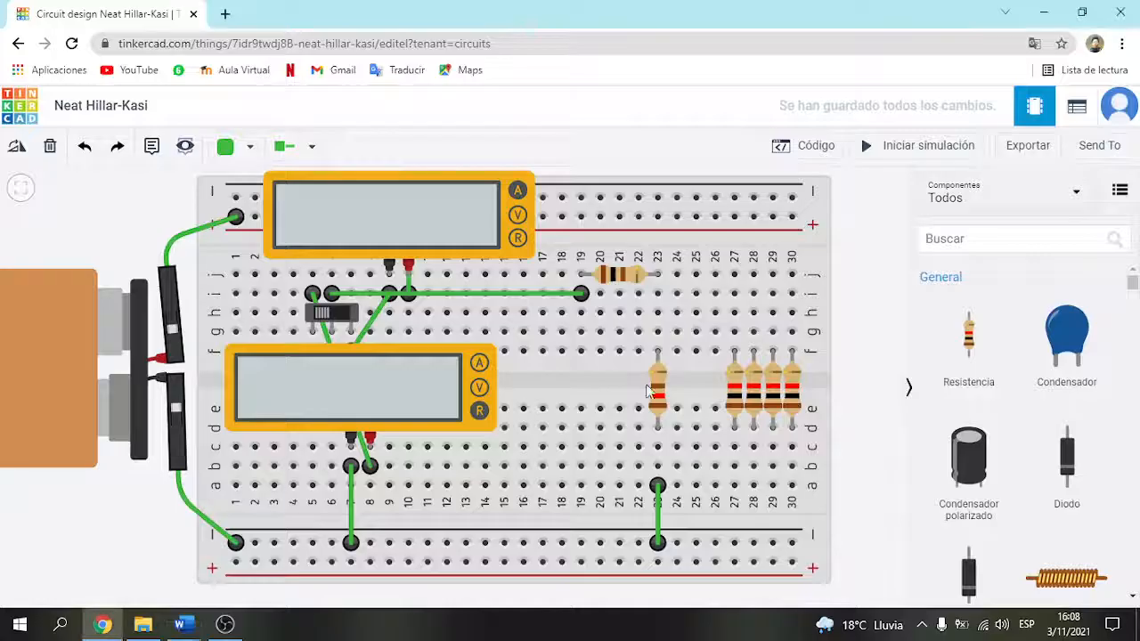
click(738, 397)
drag(738, 396, 684, 334)
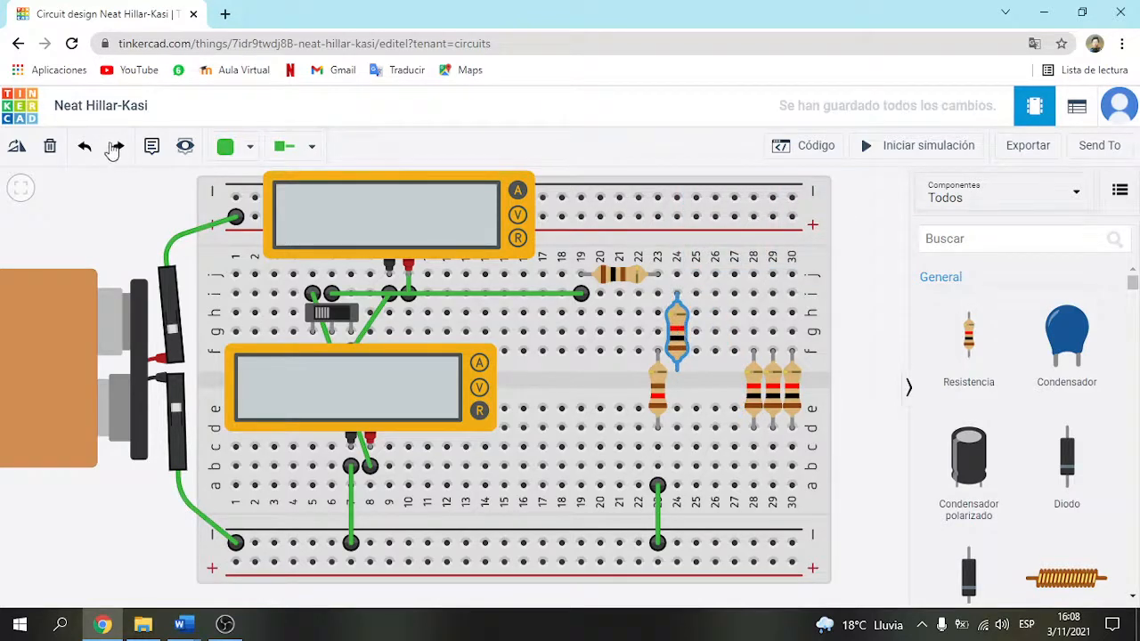
click(18, 148)
click(18, 149)
click(18, 149)
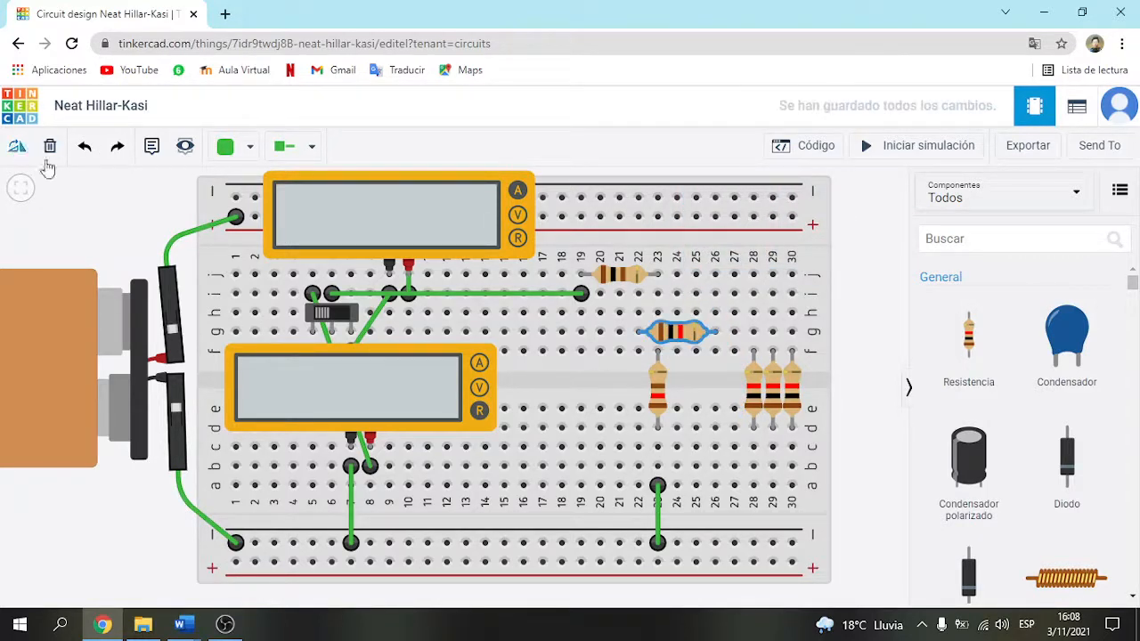
drag(674, 335, 698, 313)
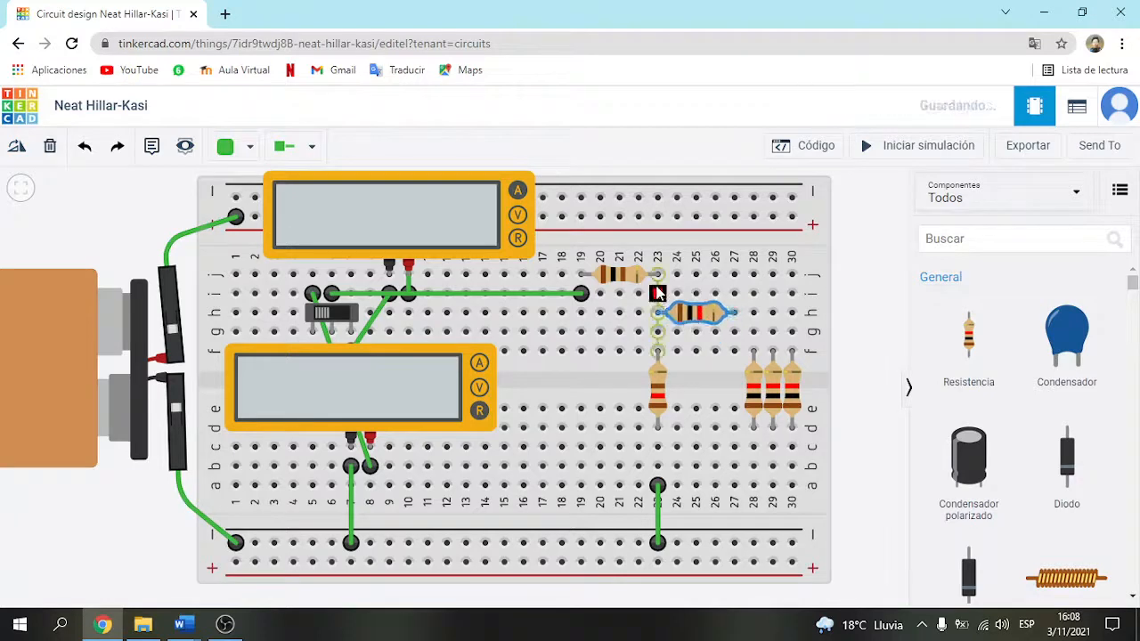
Compare the row h resistor with R3 in Word's INFORME 1, return to Tinkercad and rotate the column 30 resistor into row b spanning columns 23 to 27.
click(703, 317)
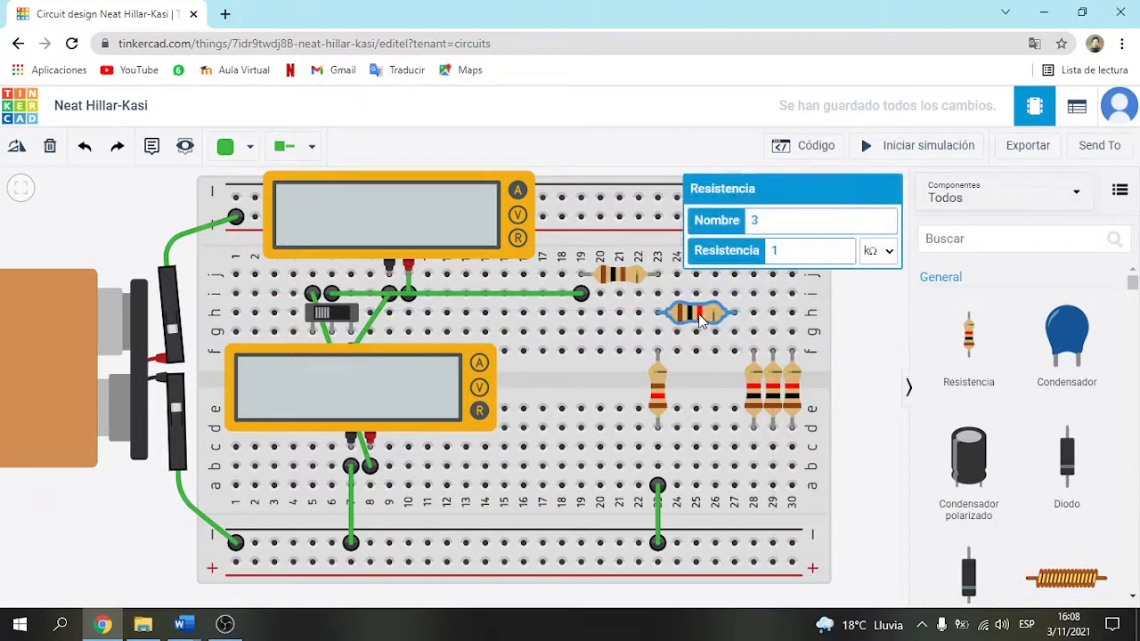
key(alt+Tab)
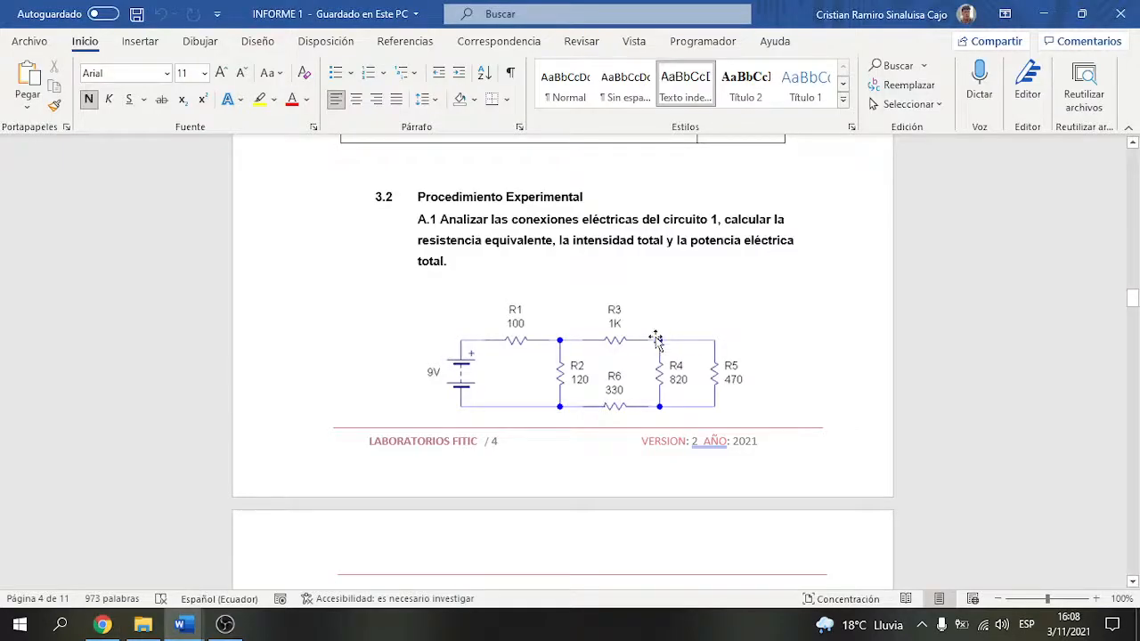
key(alt+Tab)
click(837, 324)
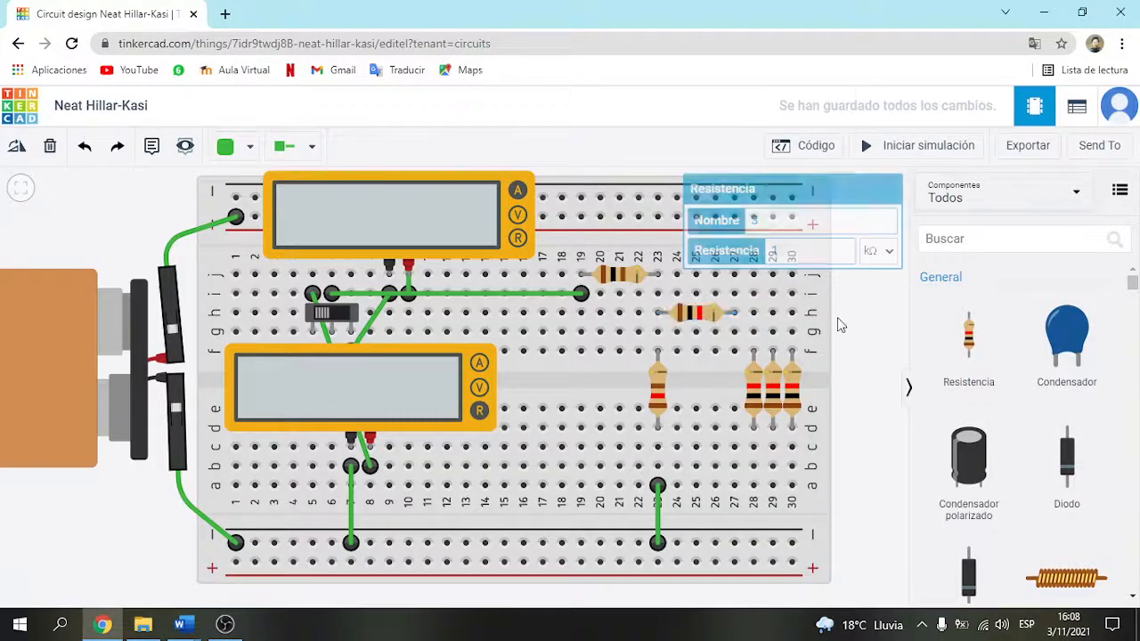
click(795, 383)
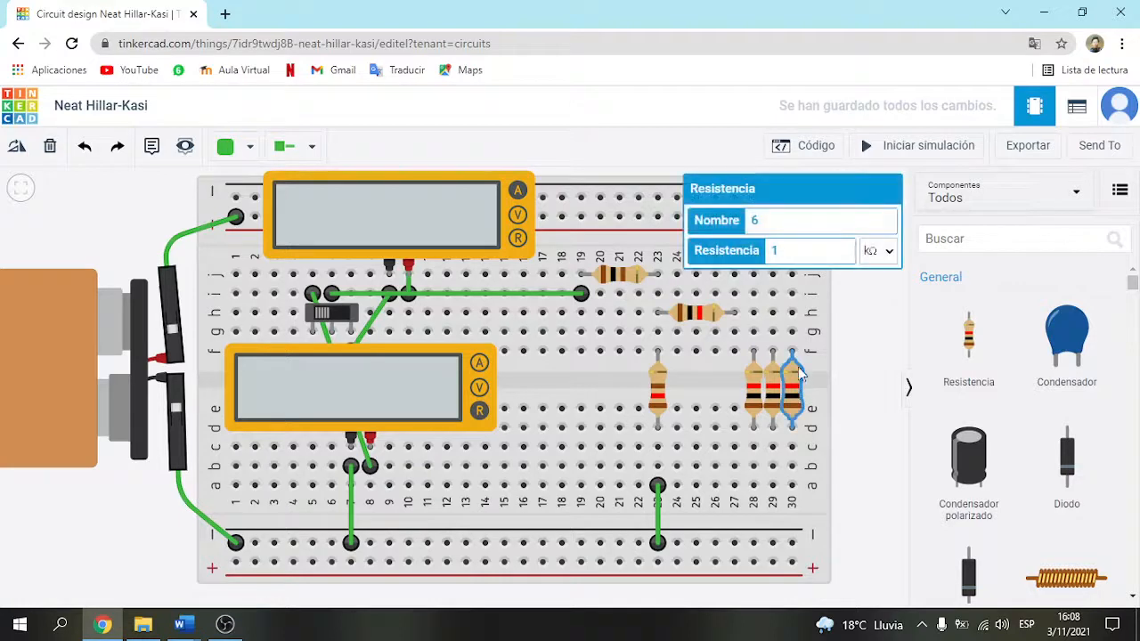
drag(808, 399, 674, 494)
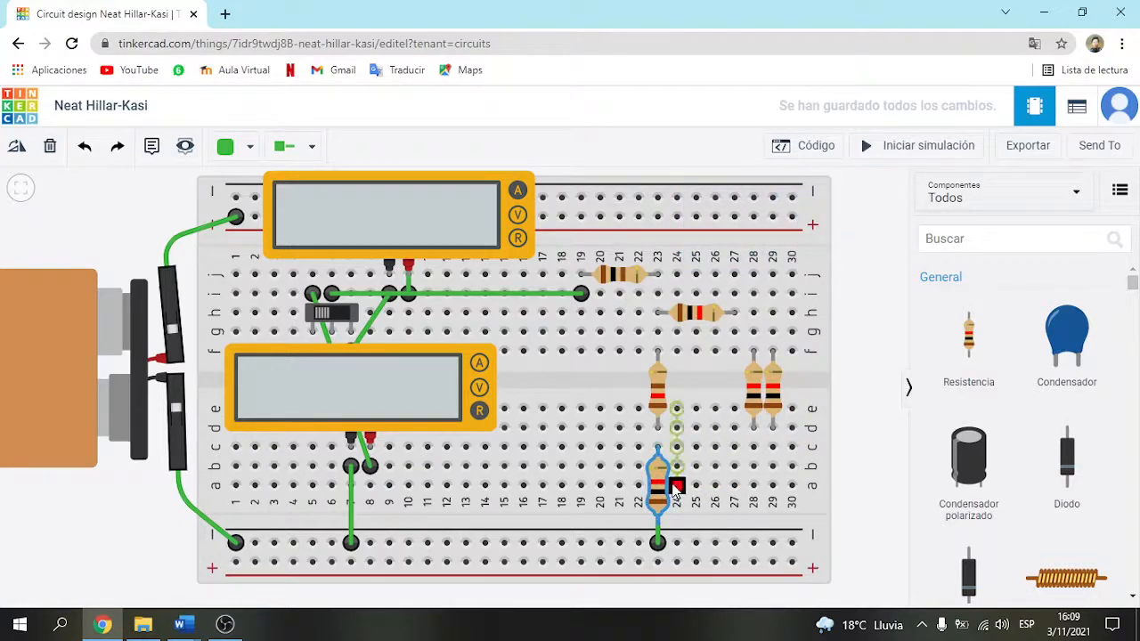
click(17, 147)
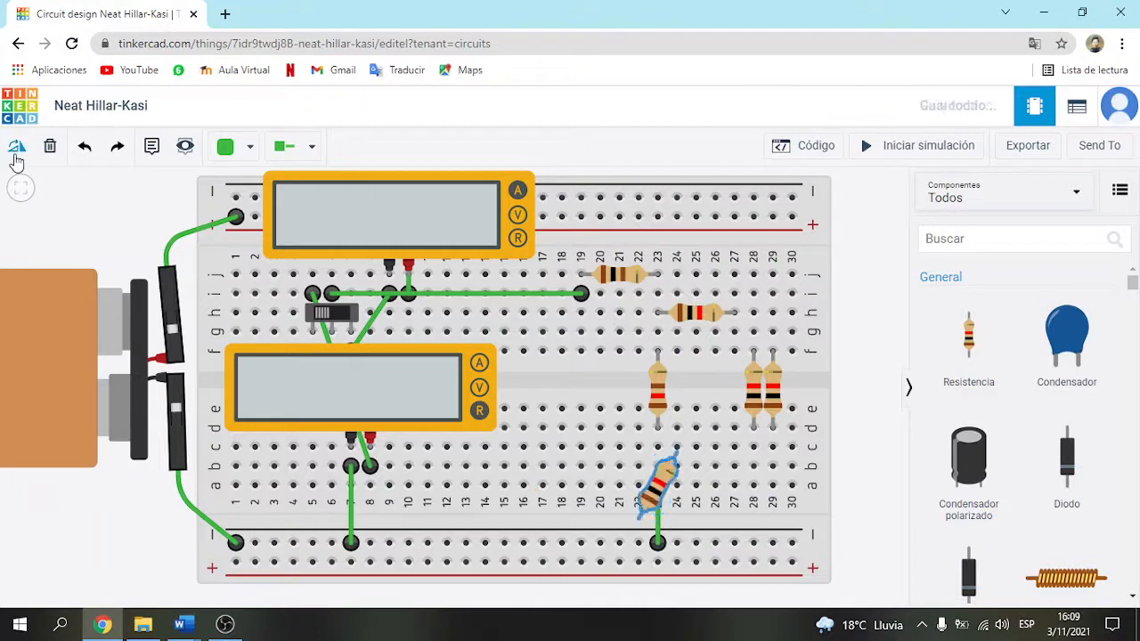
click(660, 489)
drag(669, 483, 710, 462)
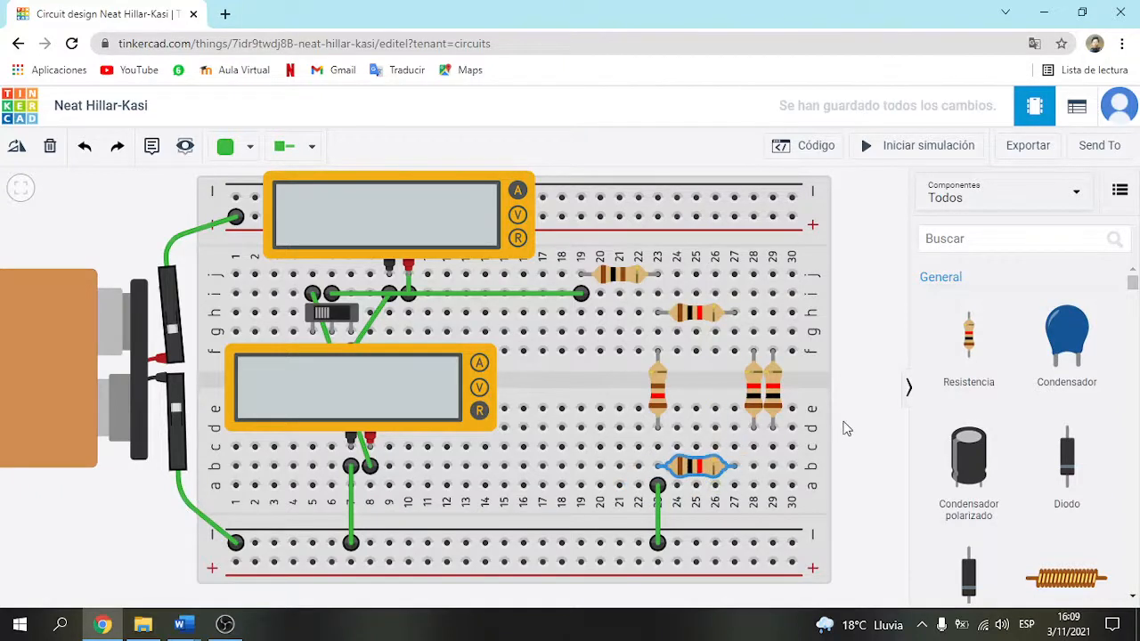
drag(846, 428, 847, 427)
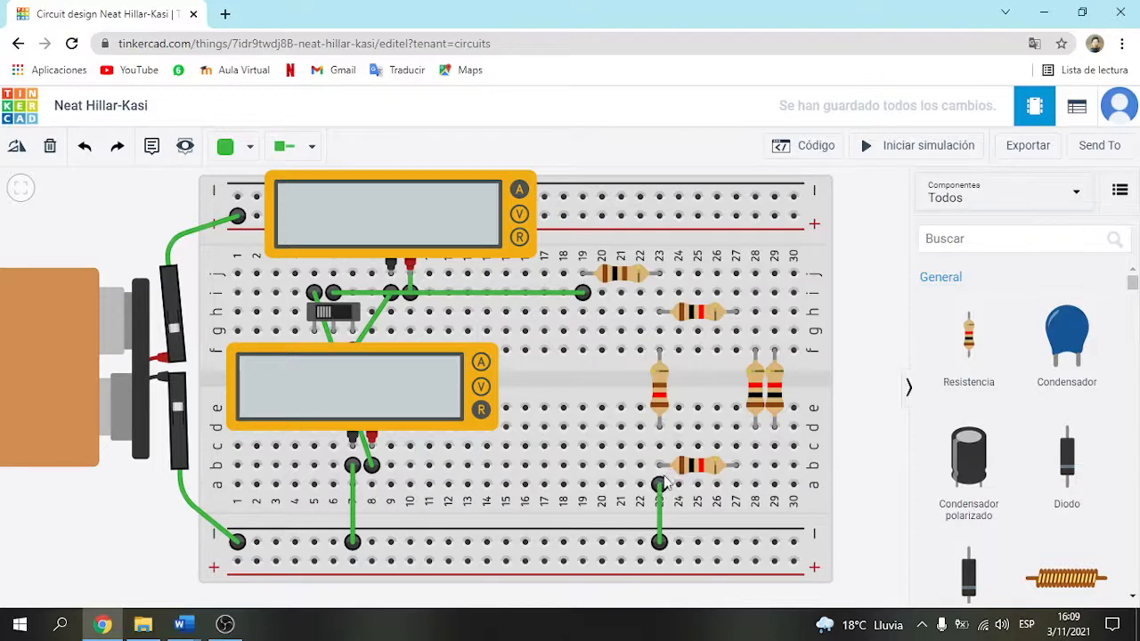
Examine how R4, R5 and R6 connect in the INFORME 1 schematic in Word, and return to the breadboard in Tinkercad.
mouse_move(196, 630)
click(285, 560)
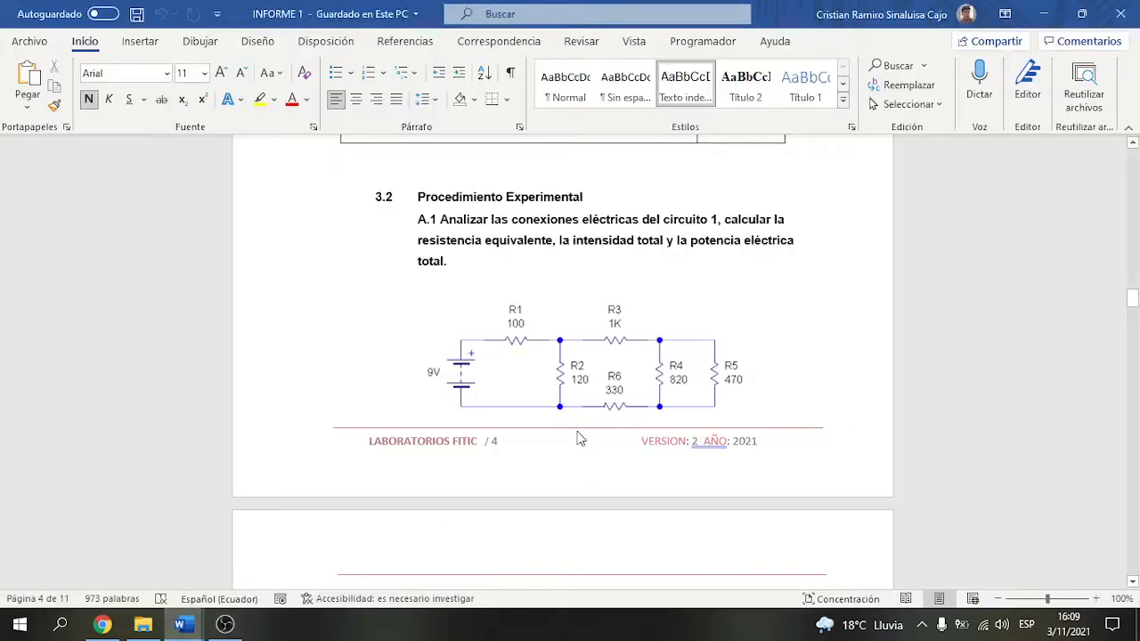
click(102, 624)
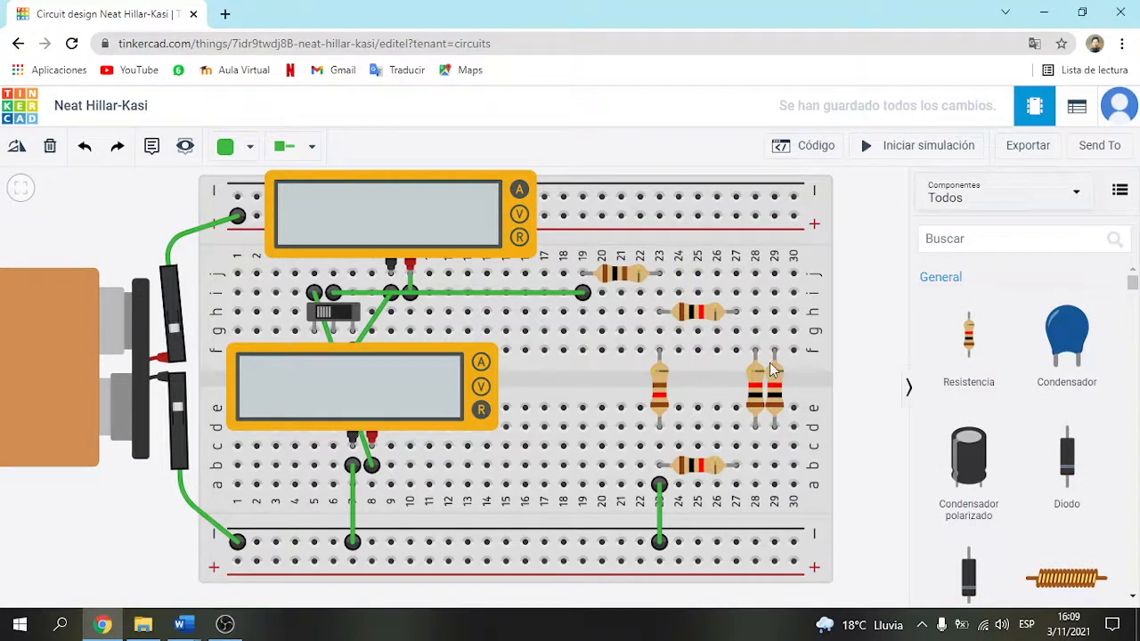
mouse_move(182, 623)
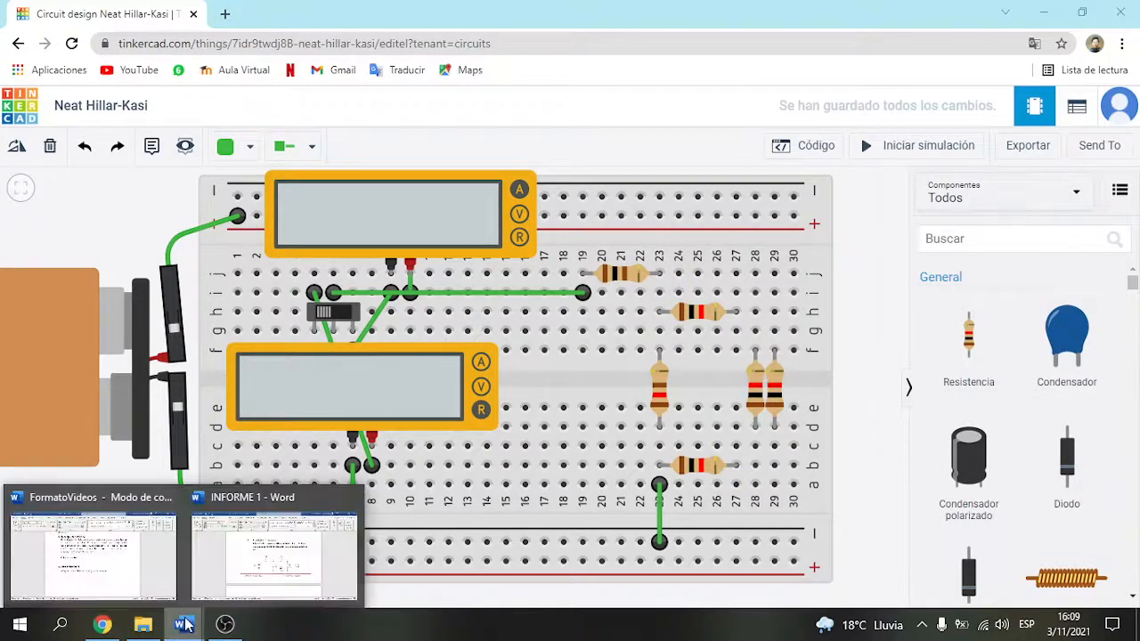
click(348, 508)
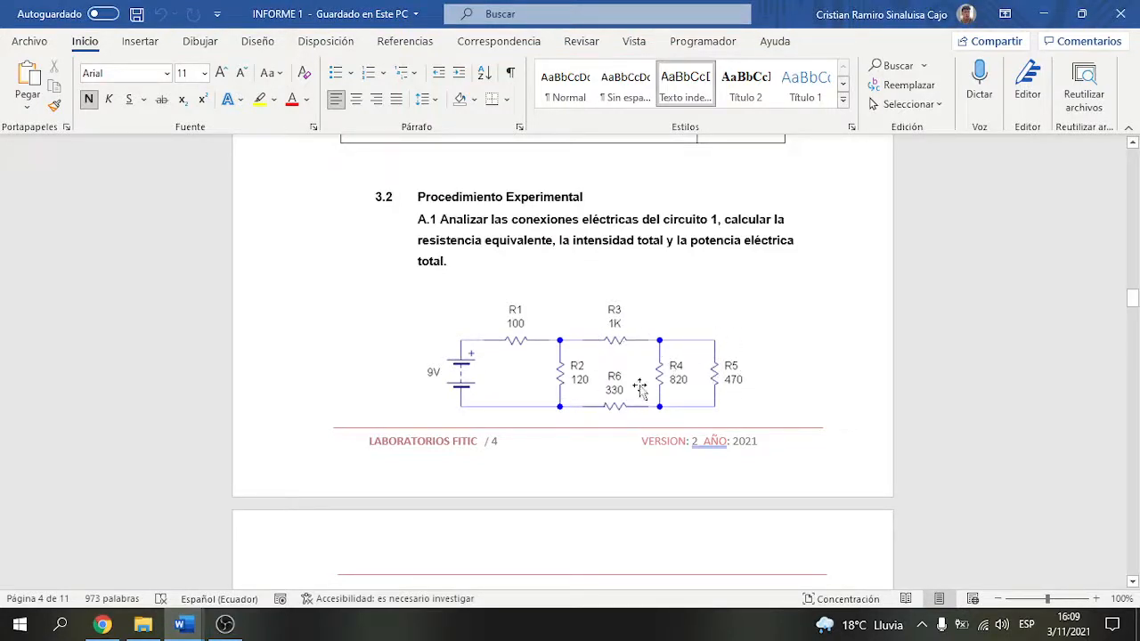
click(103, 624)
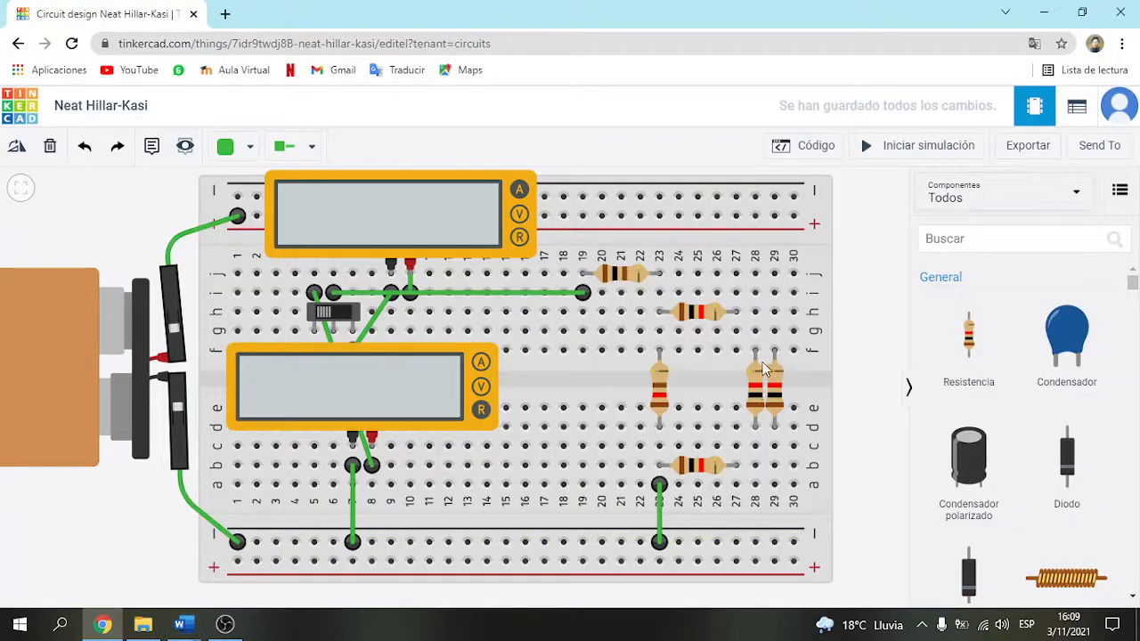
Move the column 28 resistor to column 27 and wire it in parallel with the column 29 resistor through g27–g29 and c27–c29.
drag(758, 385, 737, 385)
click(860, 321)
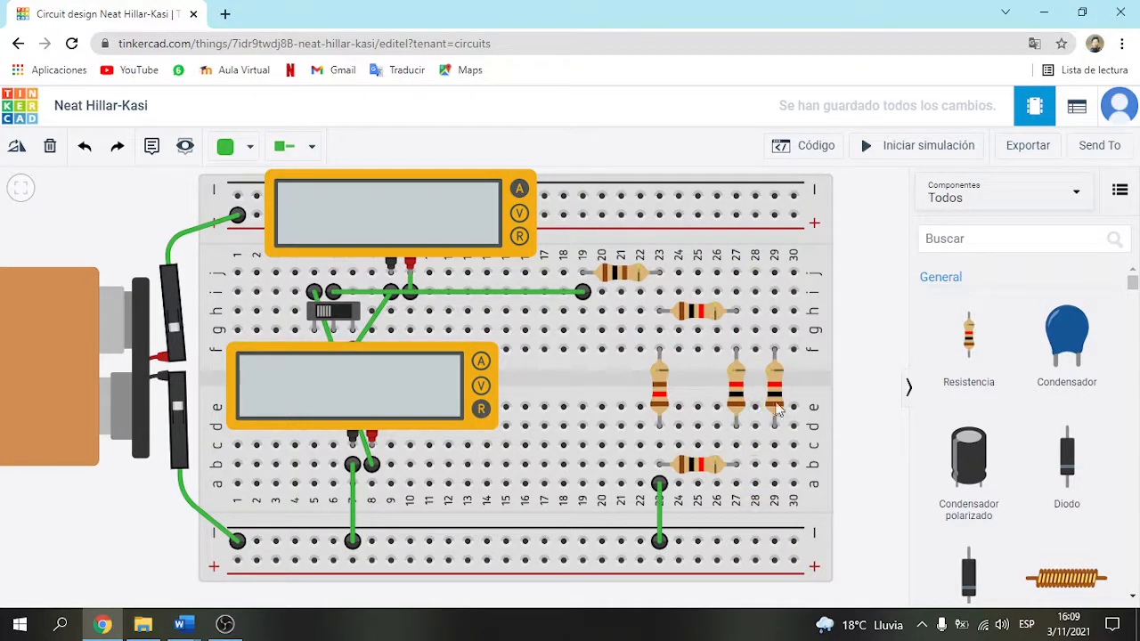
click(287, 146)
click(330, 252)
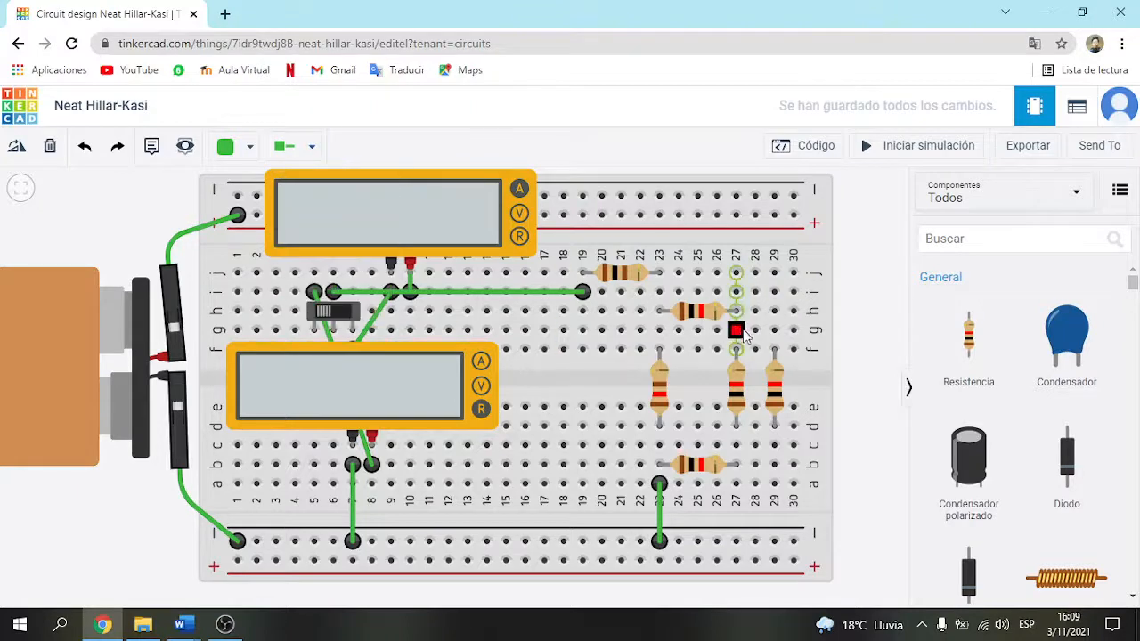
click(735, 330)
click(774, 331)
click(736, 444)
click(774, 445)
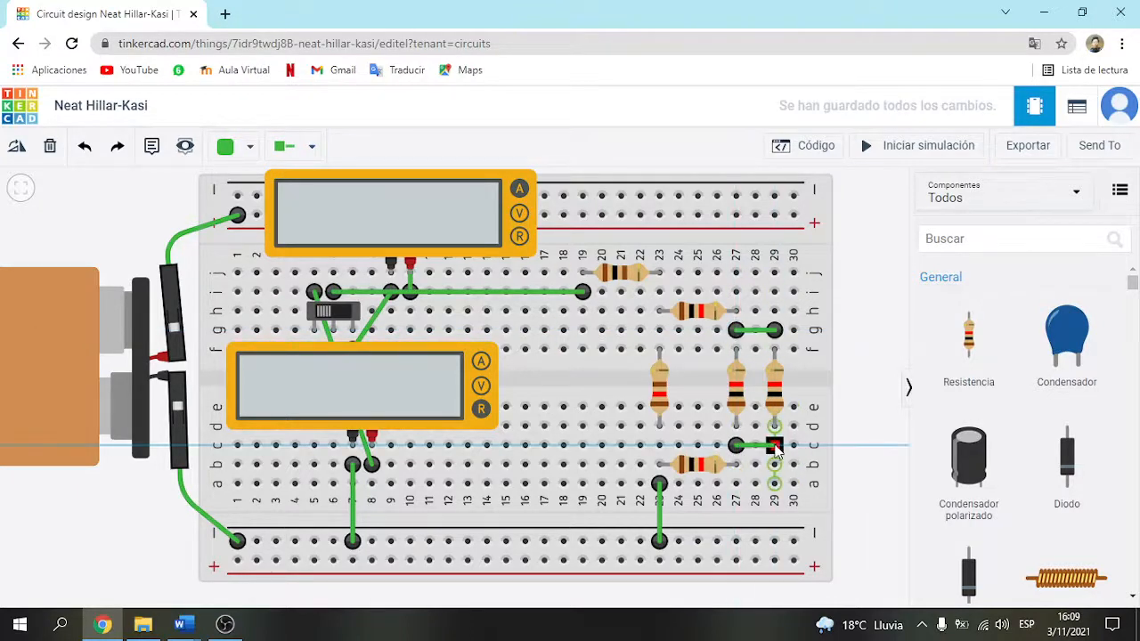
click(877, 350)
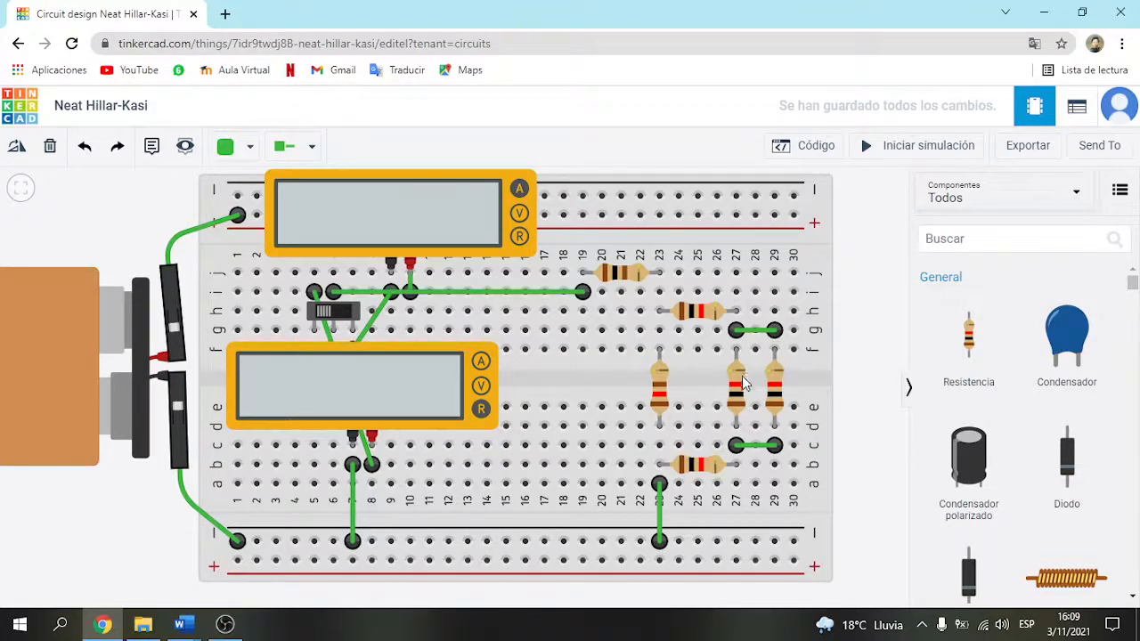
Check R4 in Word's INFORME 1 schematic, return to Tinkercad and set the column 27 resistor to 820 Ω.
key(alt+Tab)
key(alt+Tab)
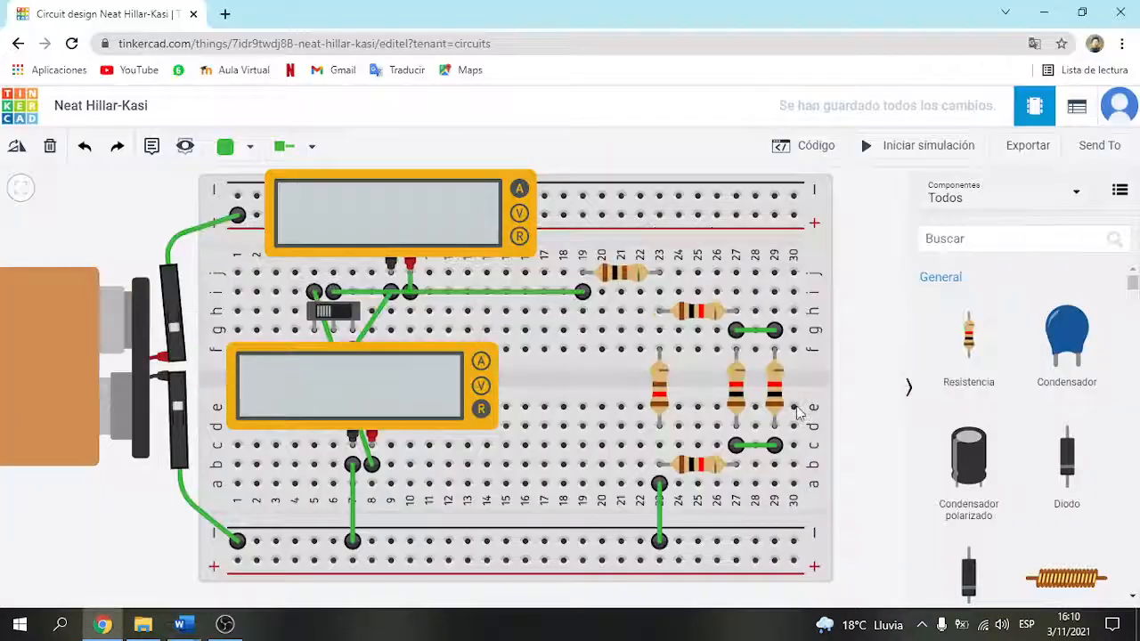
click(747, 390)
click(737, 388)
click(755, 252)
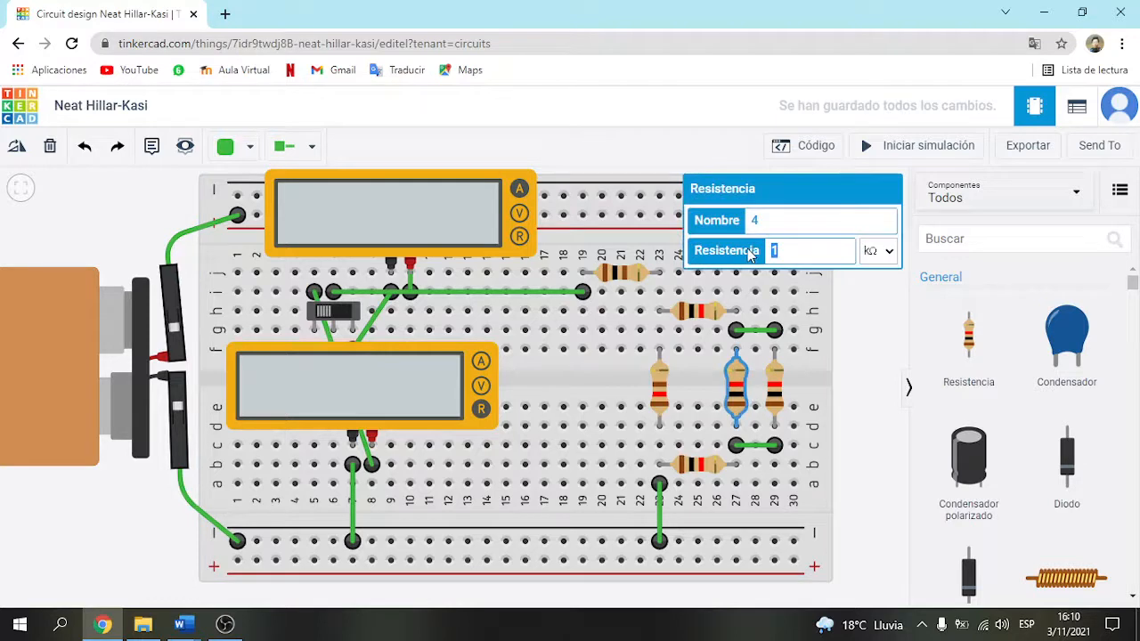
text(820)
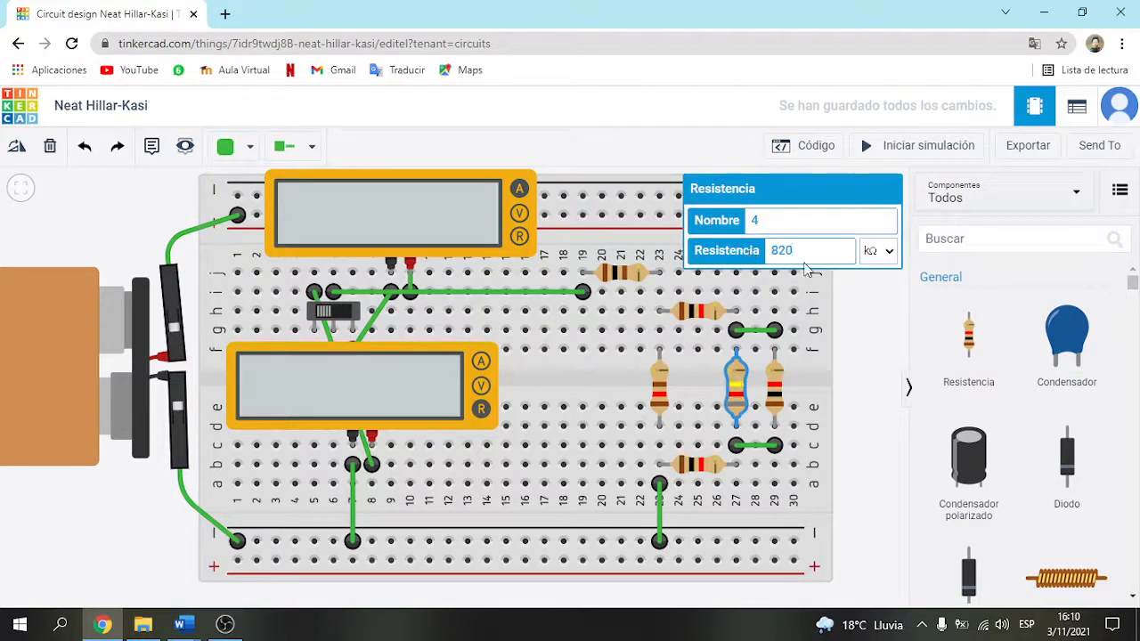
click(877, 251)
click(871, 332)
click(835, 395)
Check R5 in Word's INFORME 1 schematic, return to Tinkercad and set the column 29 resistor to 470 Ω.
key(alt+Tab)
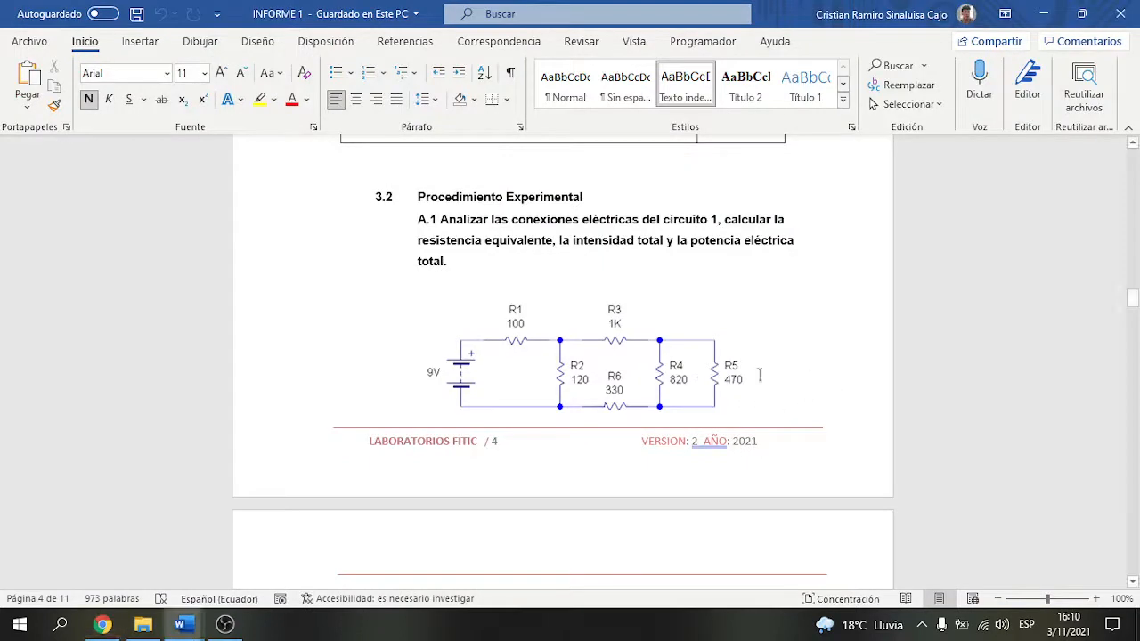
key(alt+Tab)
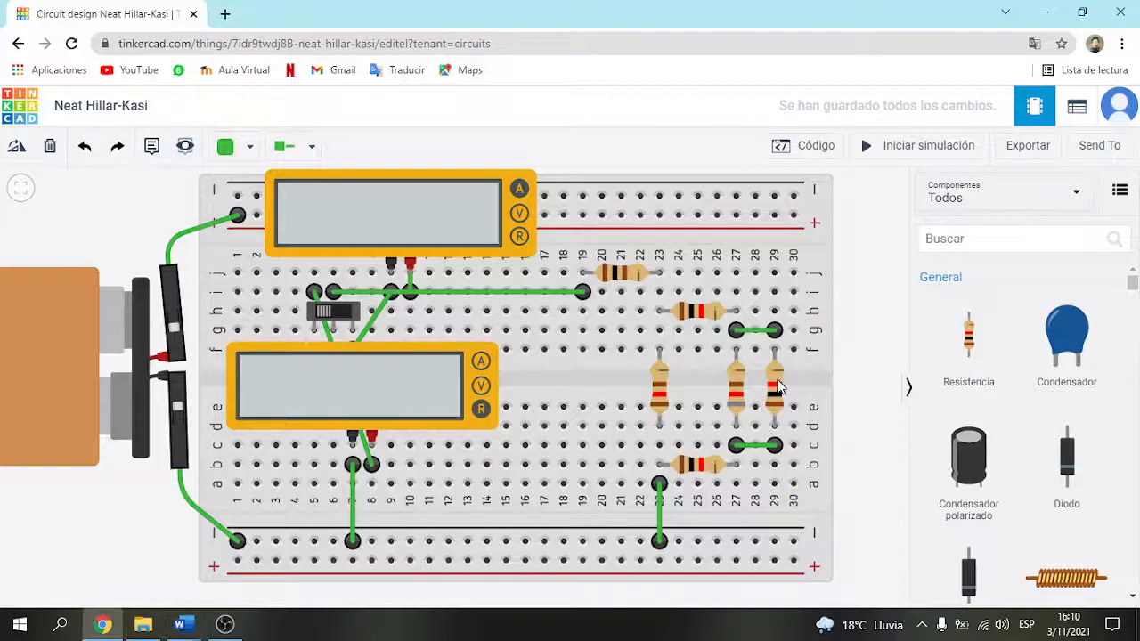
click(775, 383)
click(834, 257)
key(BackSpace)
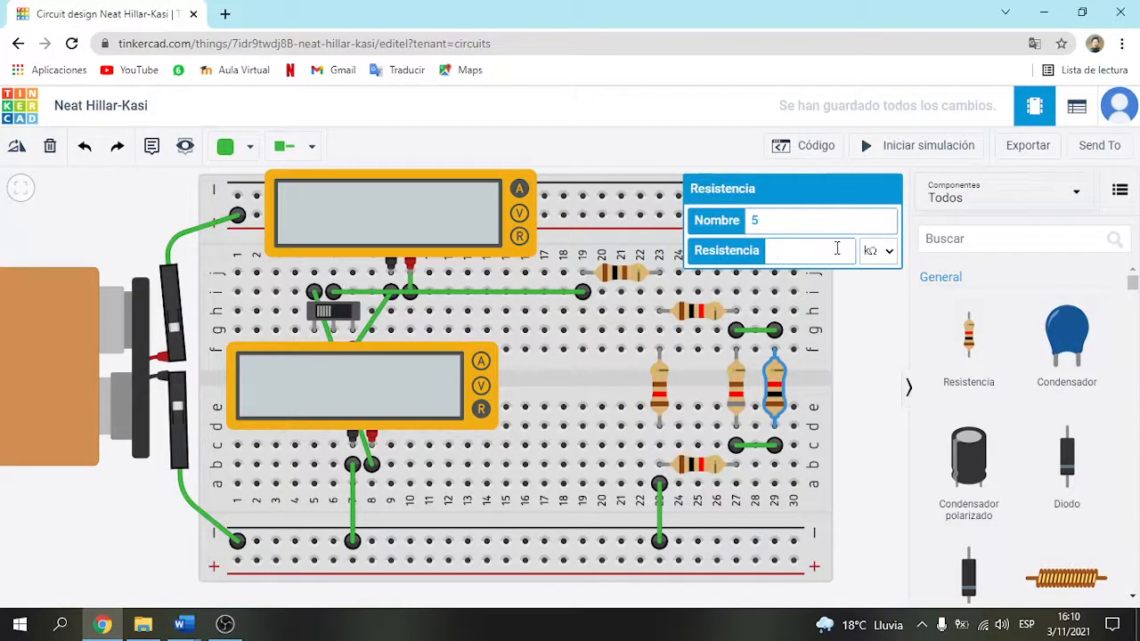
text(470)
click(873, 251)
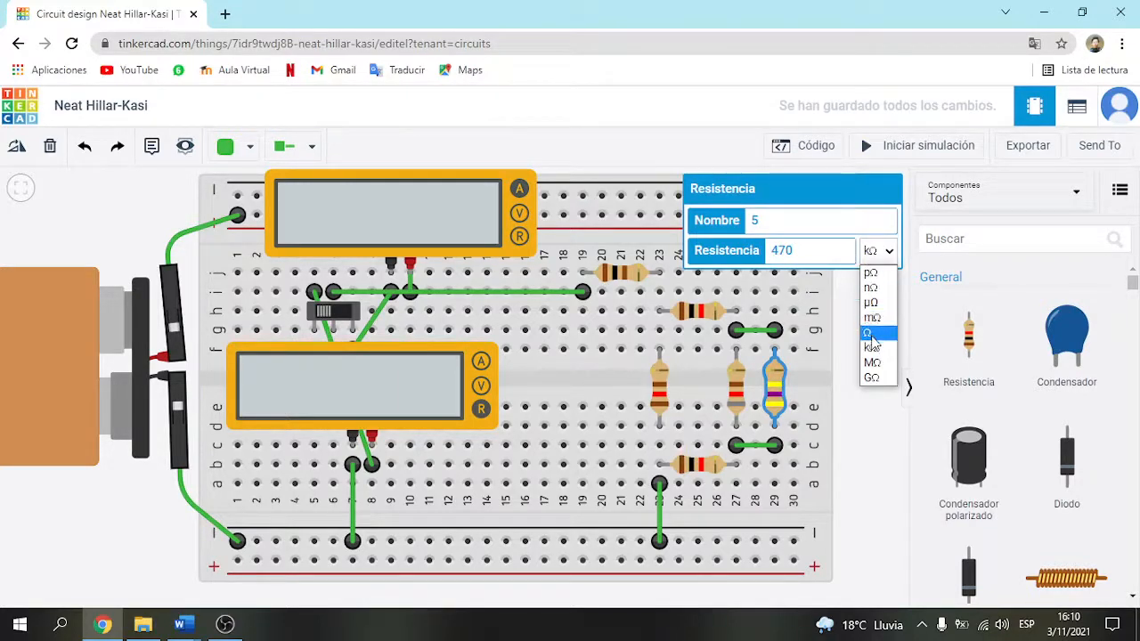
click(871, 332)
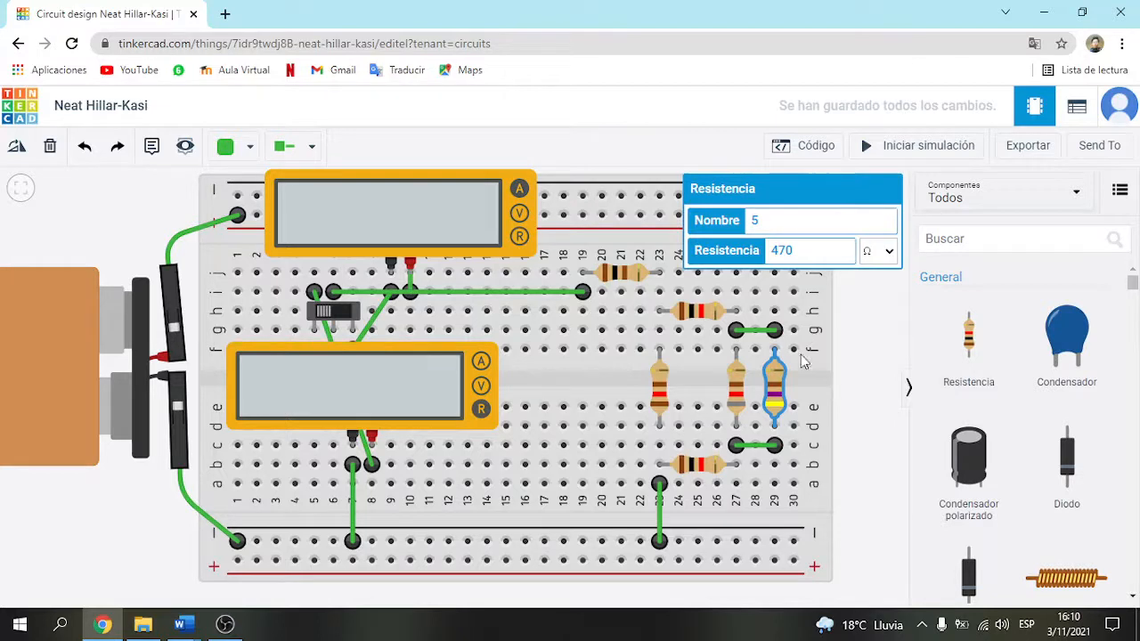
click(872, 373)
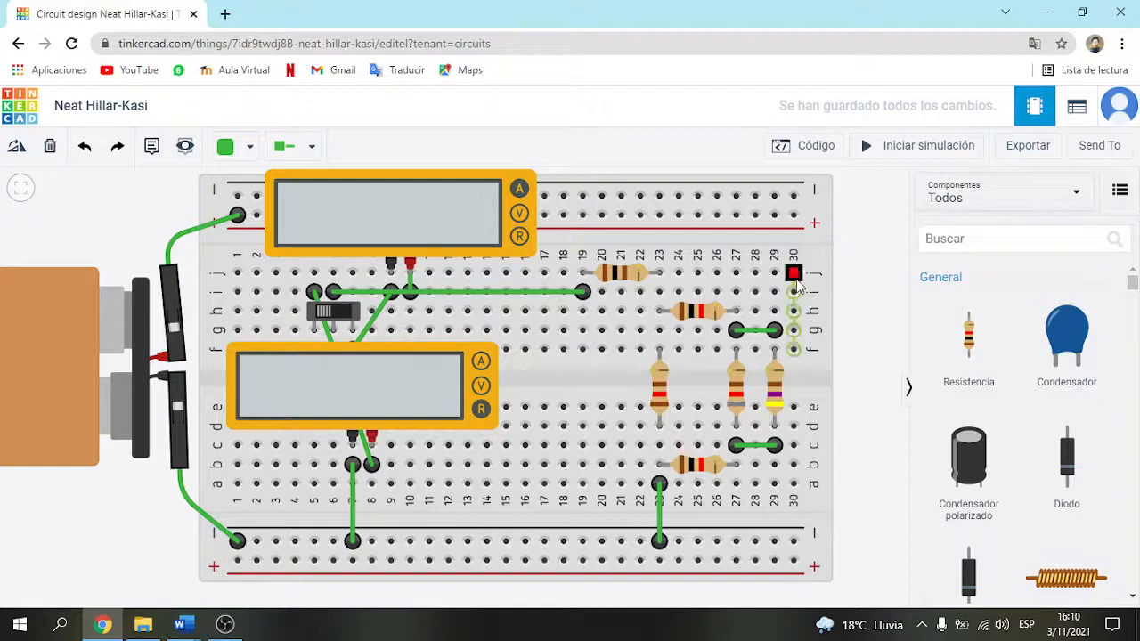
Start the simulation, compare the ohmmeter reading with the RT calculation in Word's INFORME 1, and return to Tinkercad.
click(922, 146)
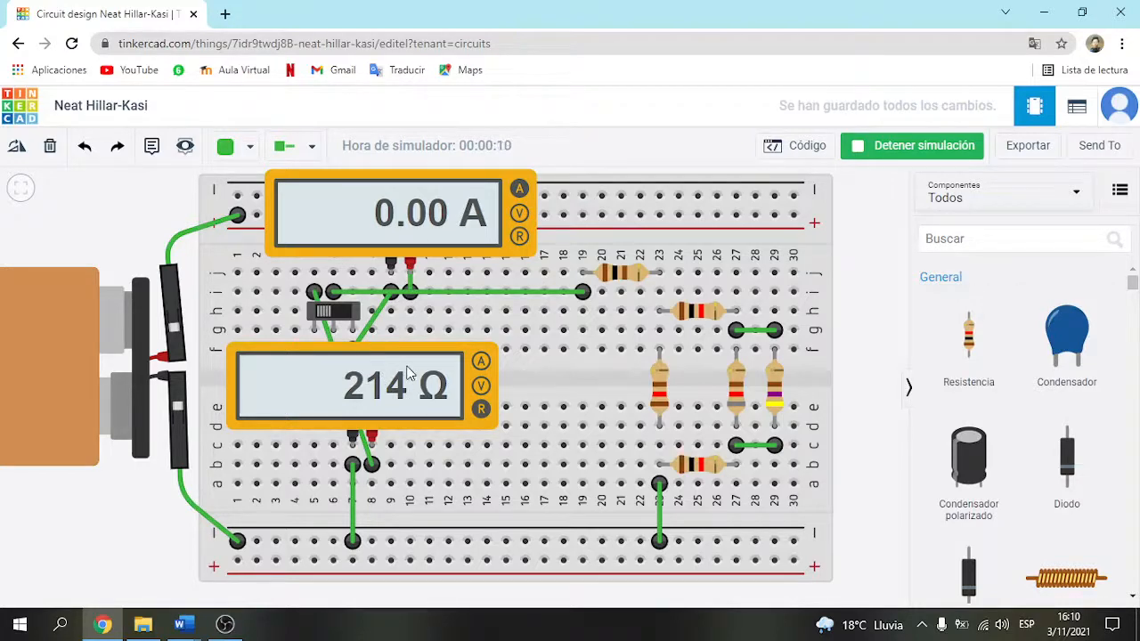
mouse_move(182, 625)
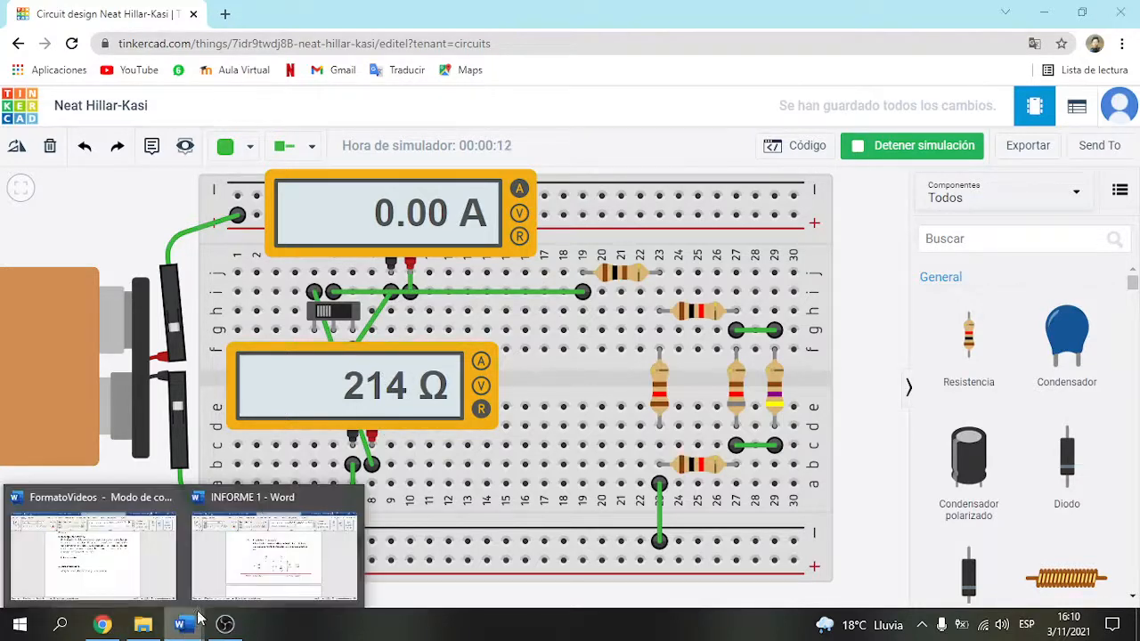
click(276, 570)
scroll(821, 434, down, 5)
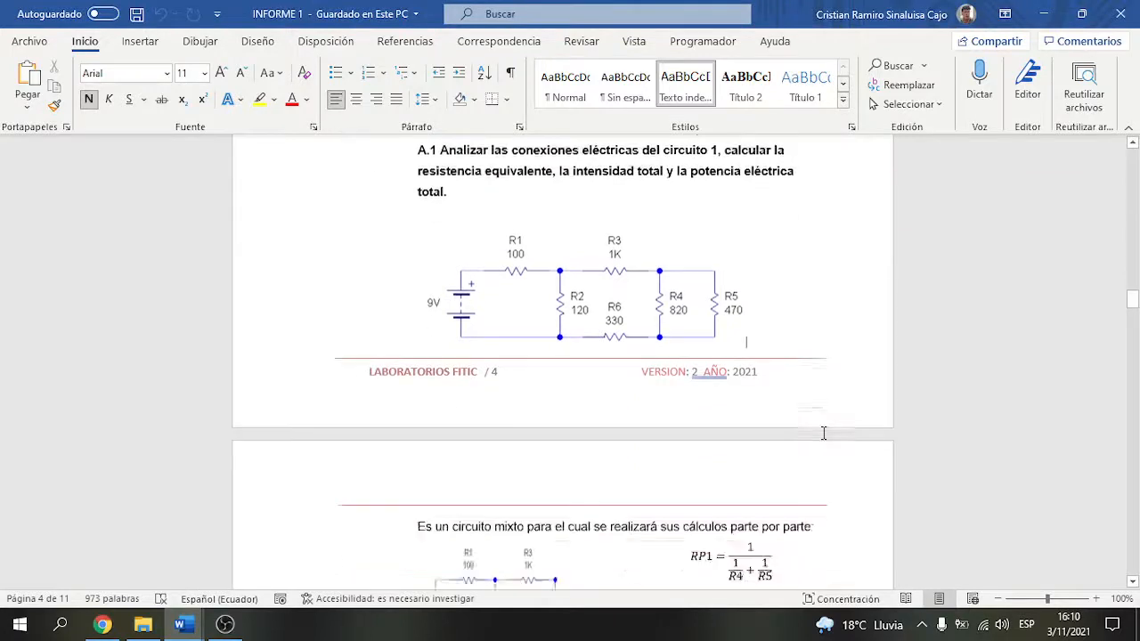
scroll(823, 434, down, 5)
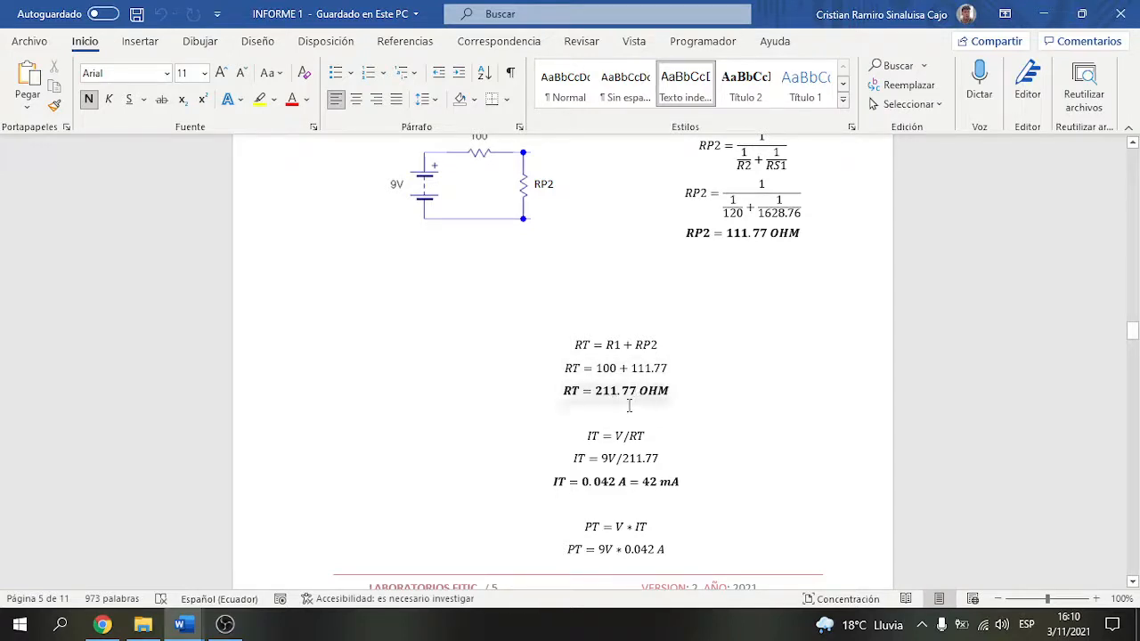
scroll(611, 329, up, 3)
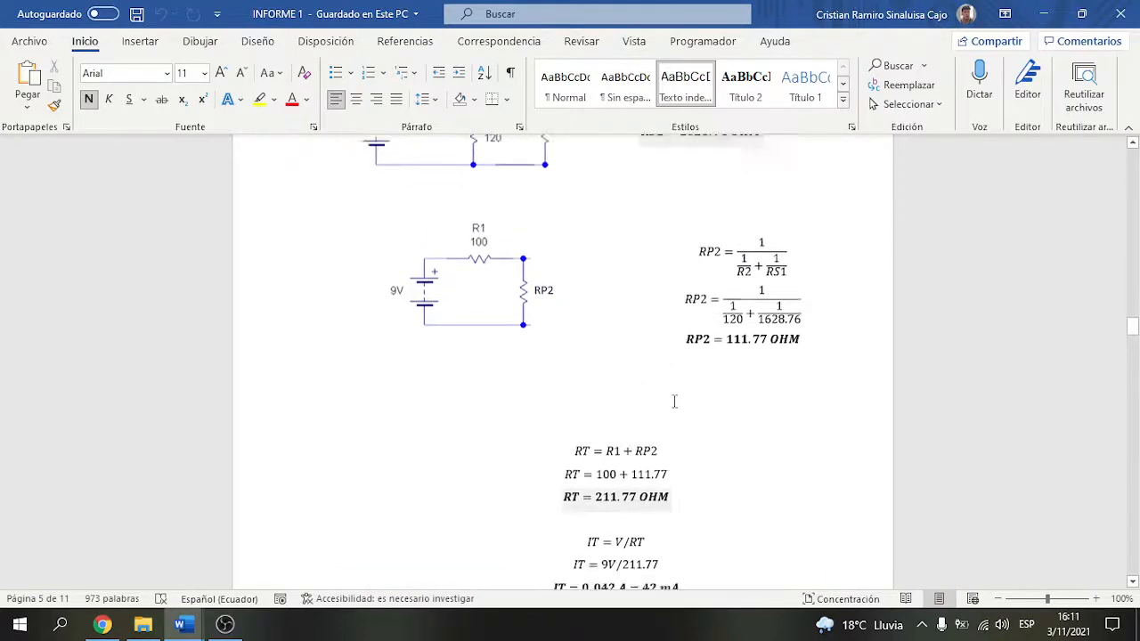
scroll(659, 414, down, 2)
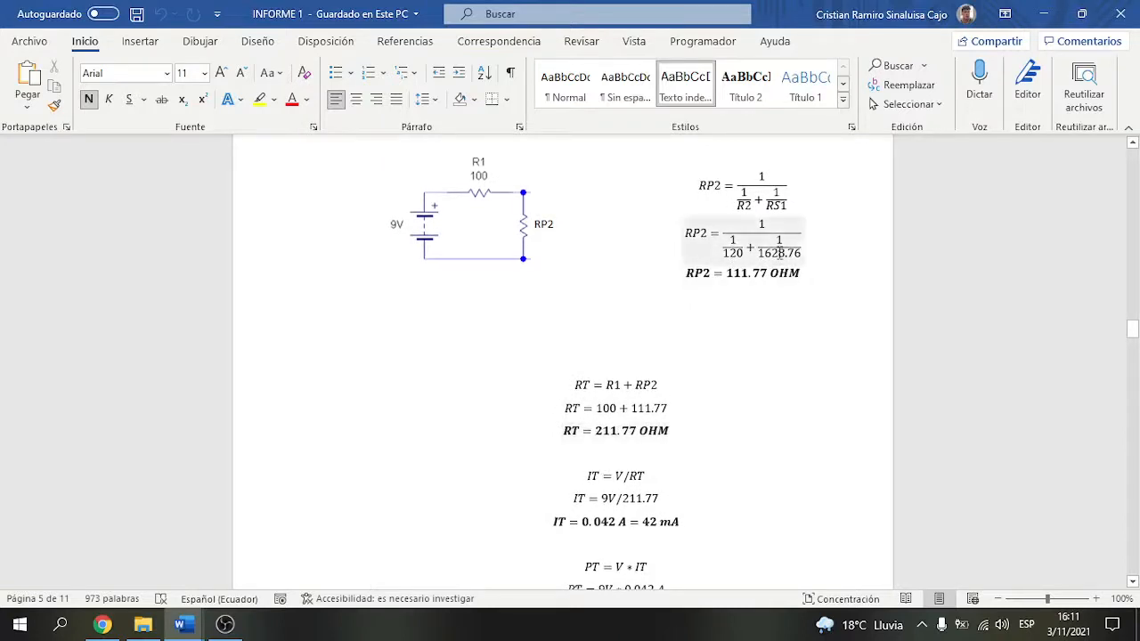
key(alt+Tab)
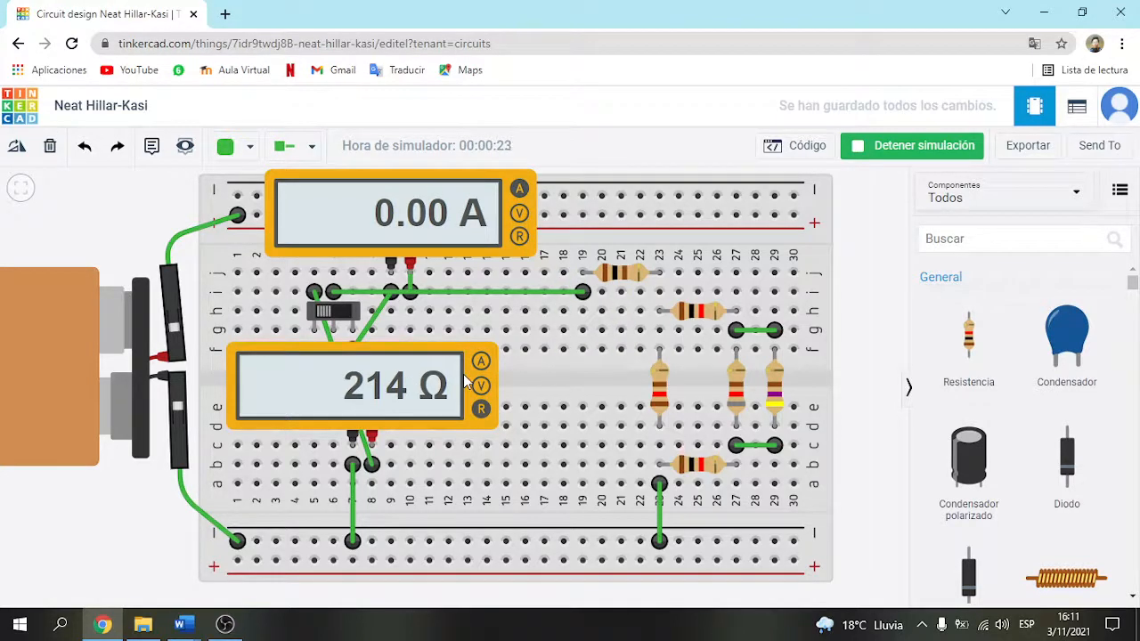
Flip the slide switch to its other position, compare the ammeter reading with the IT calculation in Word's INFORME 1, and return to Tinkercad.
click(325, 311)
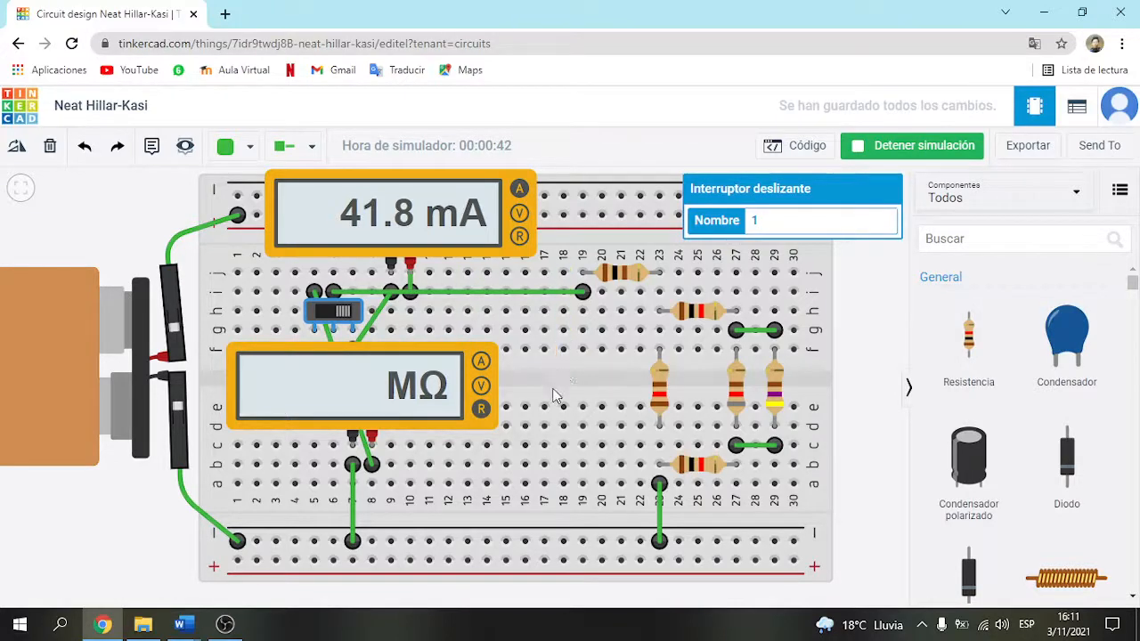
key(alt+Tab)
scroll(684, 483, down, 1)
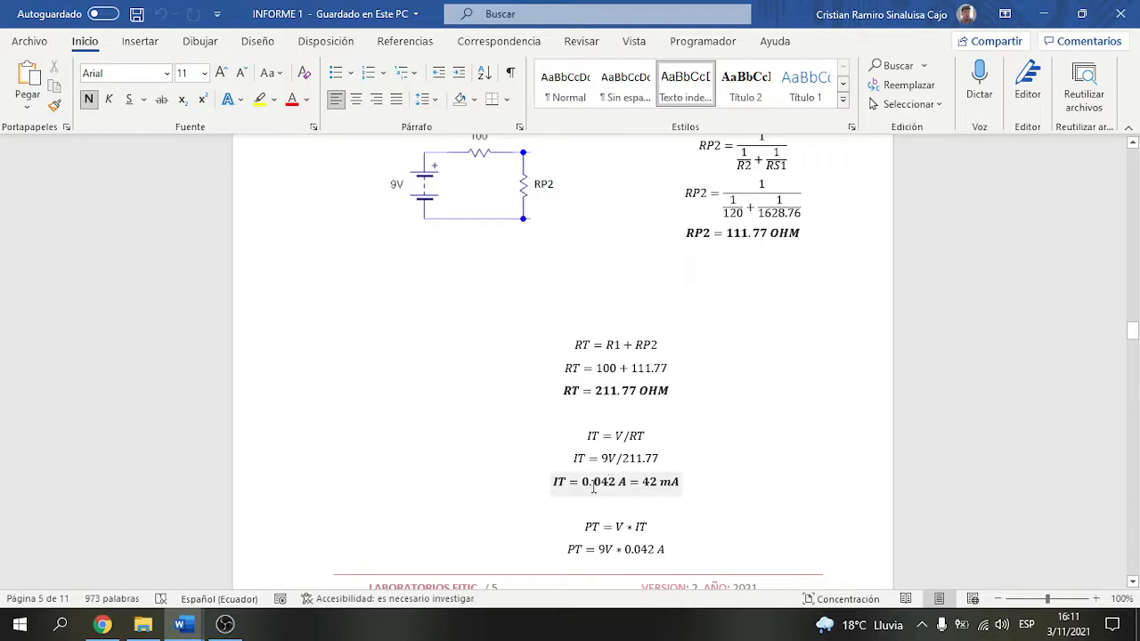
click(649, 482)
key(alt+Tab)
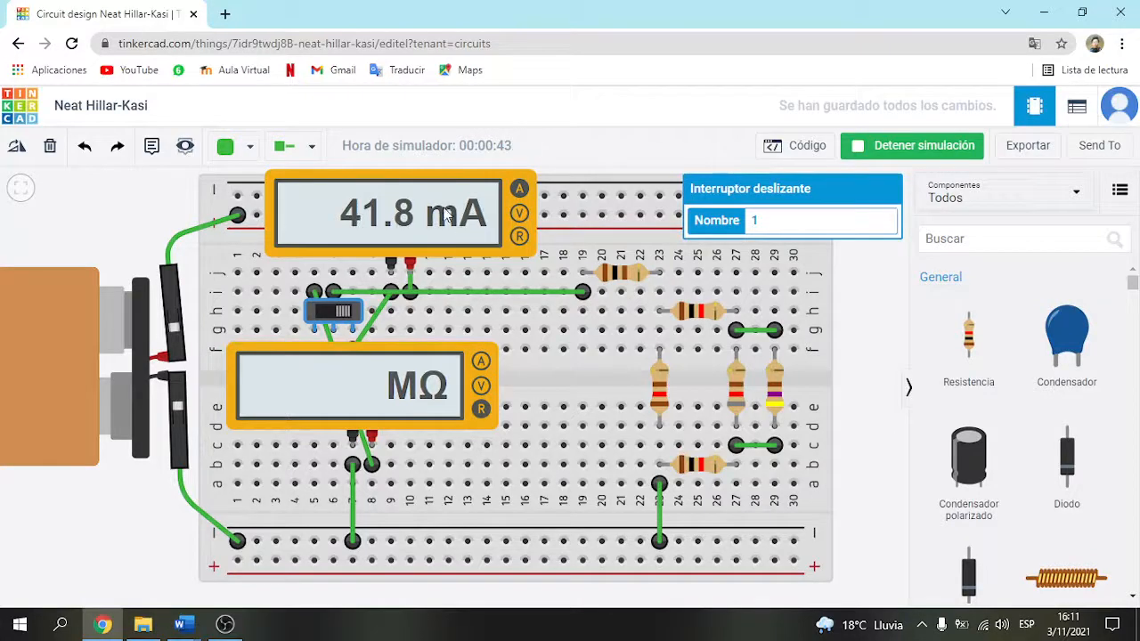
key(alt+Tab)
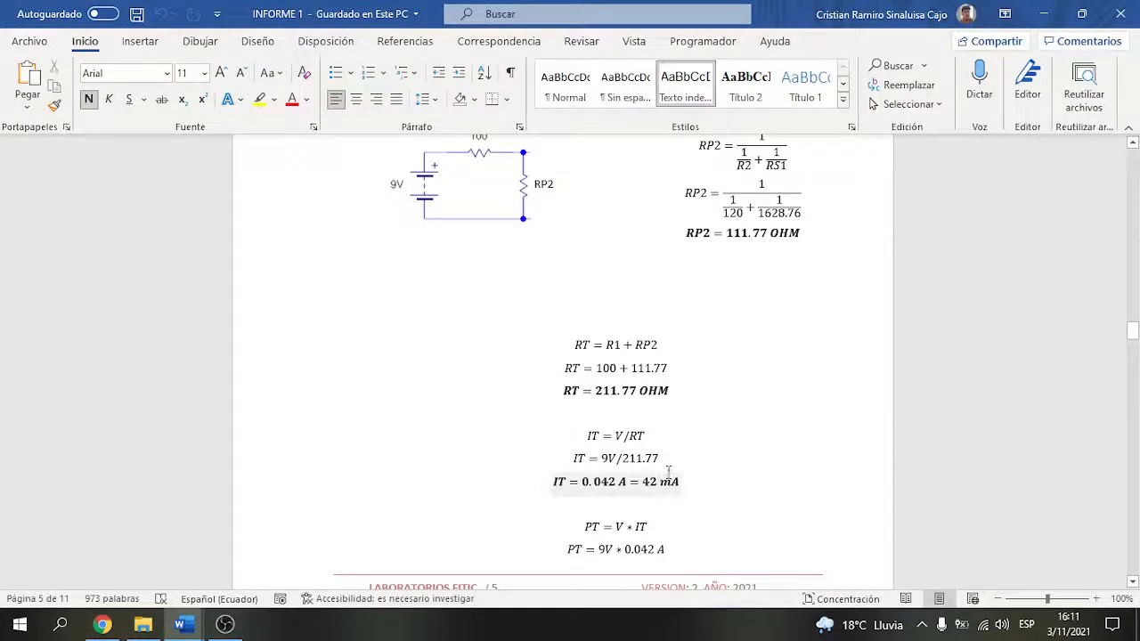
key(alt+Tab)
key(alt+Tab)
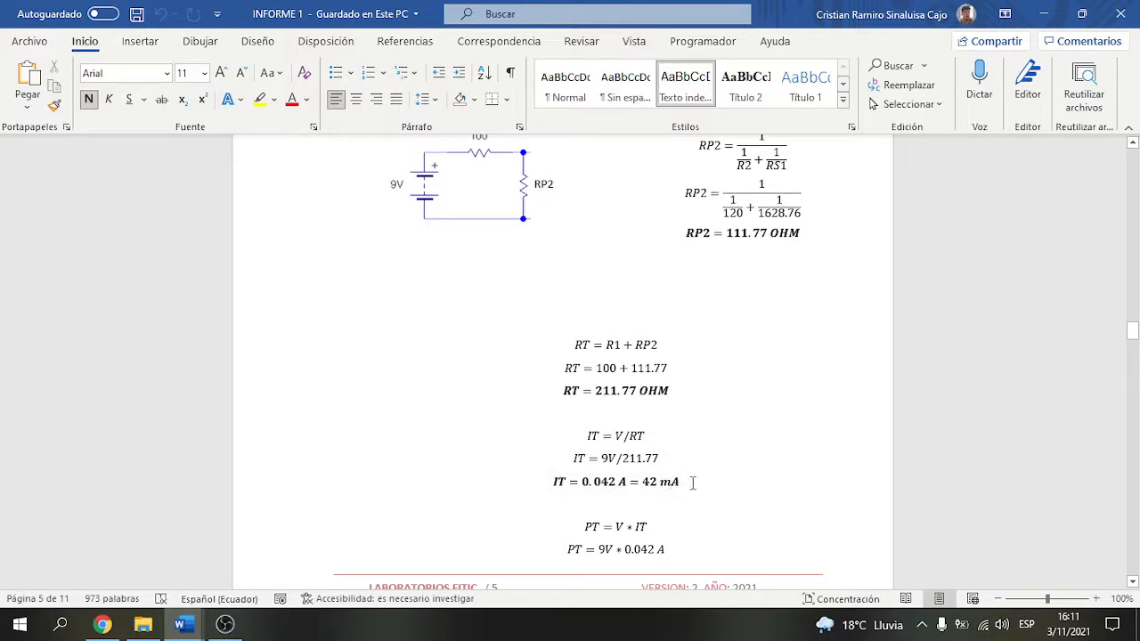
key(alt+Tab)
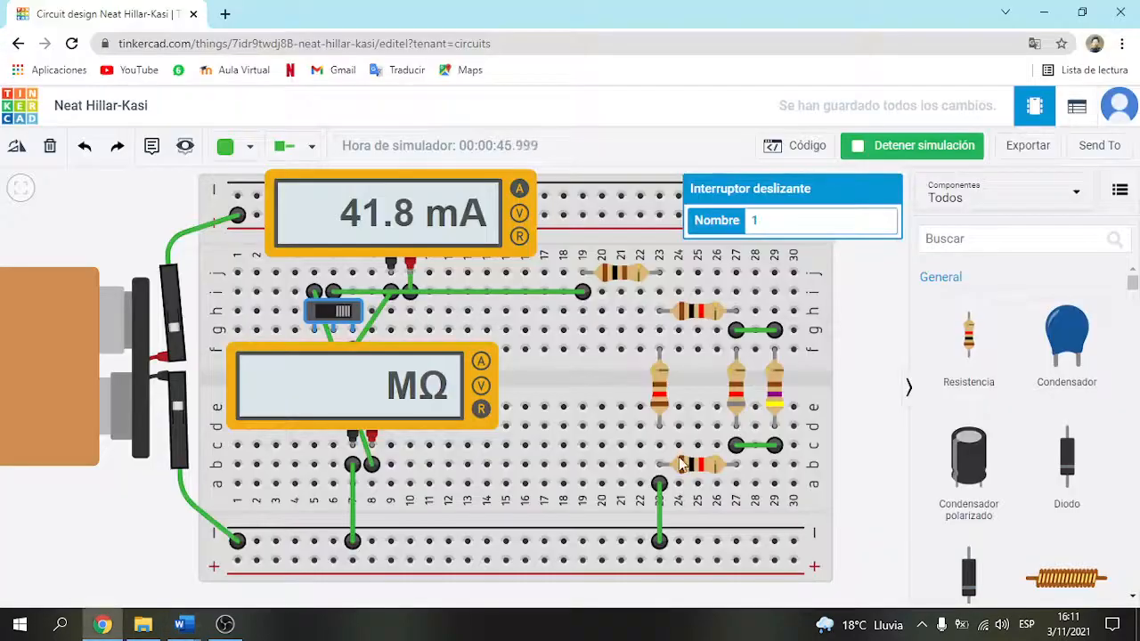
click(876, 347)
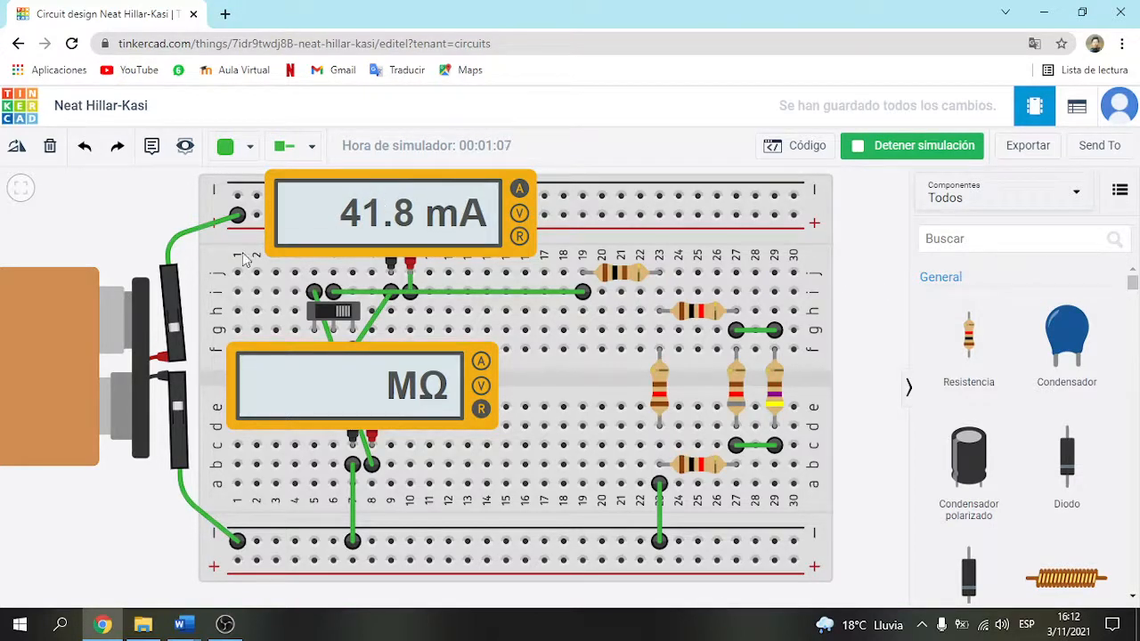
Look over the simulated circuit, switch to Word's INFORME 1 and review its calculations and simulation captures down to section A.4.
scroll(311, 298, down, 3)
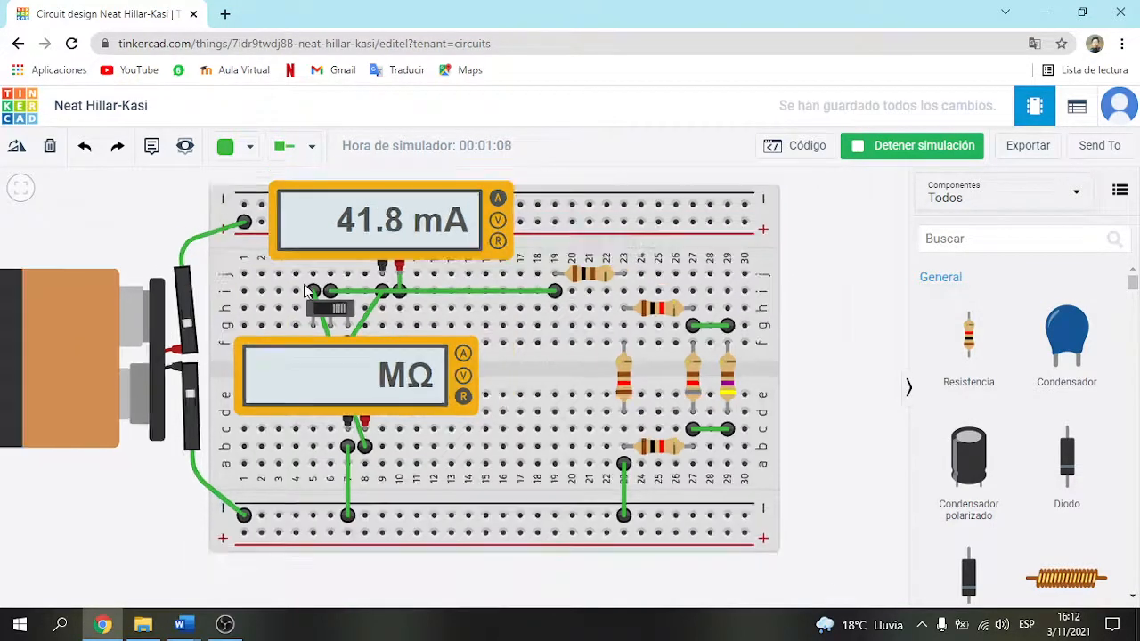
scroll(43, 288, down, 2)
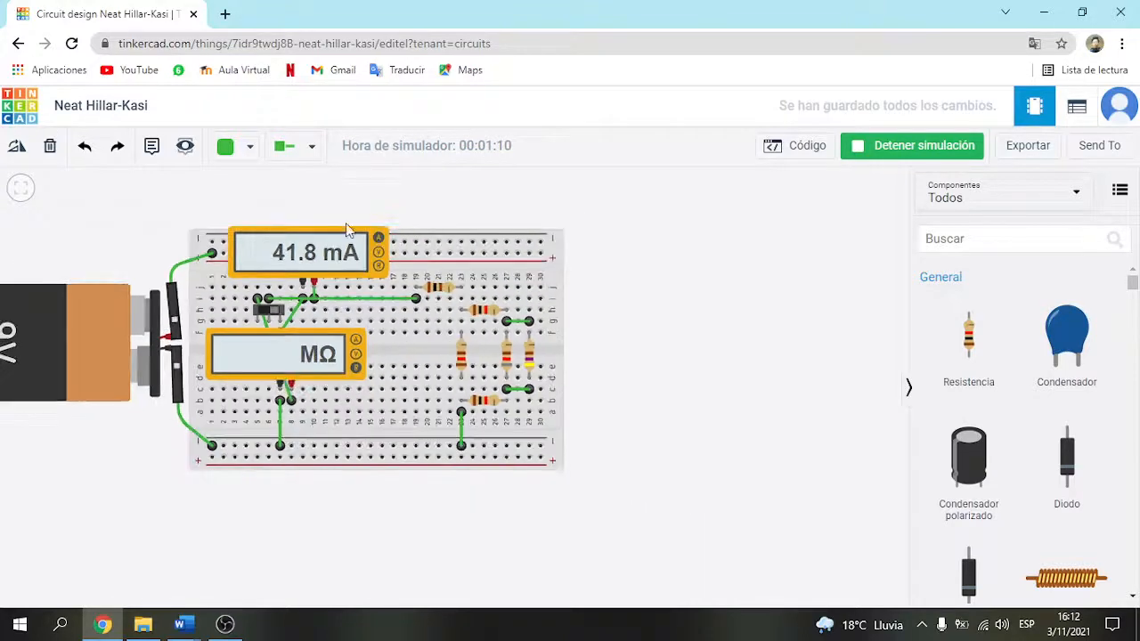
scroll(323, 247, up, 3)
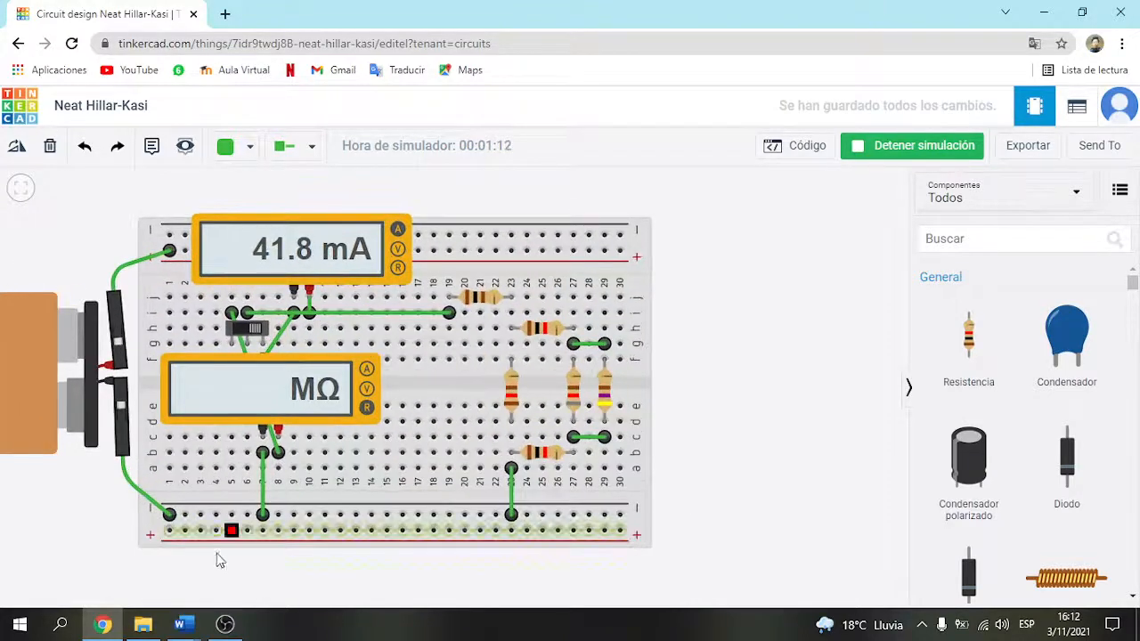
mouse_move(187, 623)
click(132, 570)
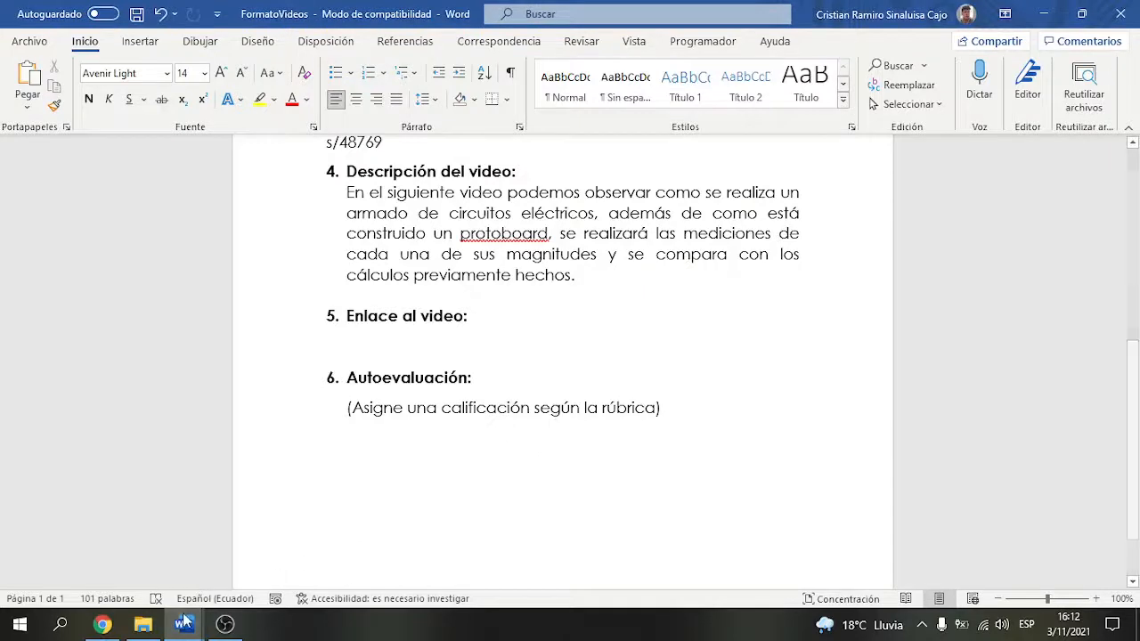
click(280, 568)
scroll(555, 423, down, 1)
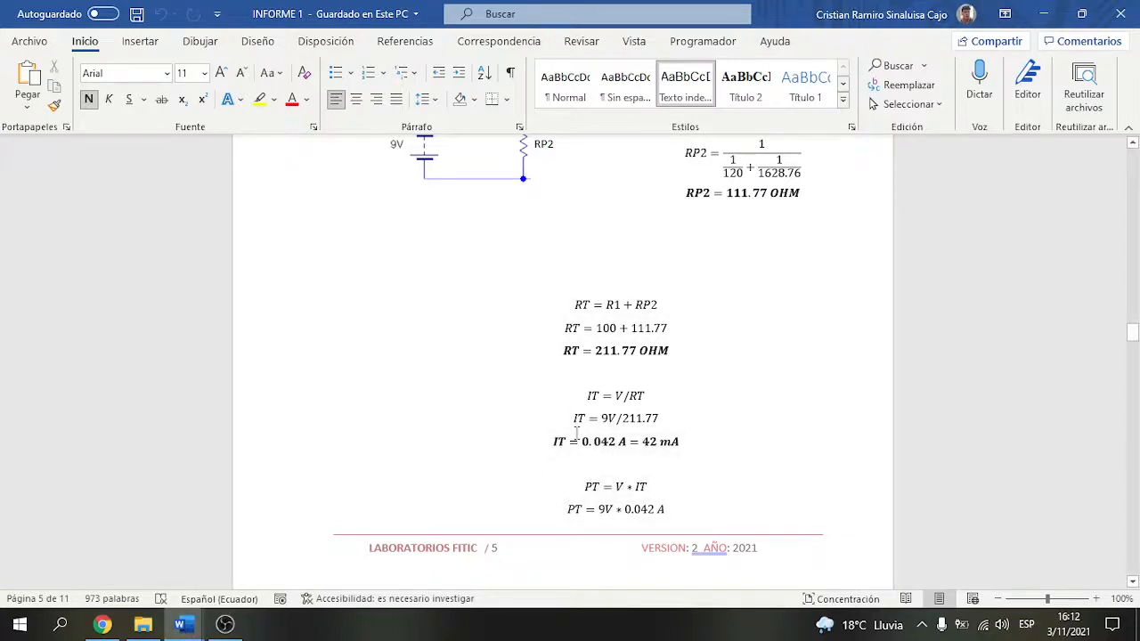
scroll(696, 389, down, 15)
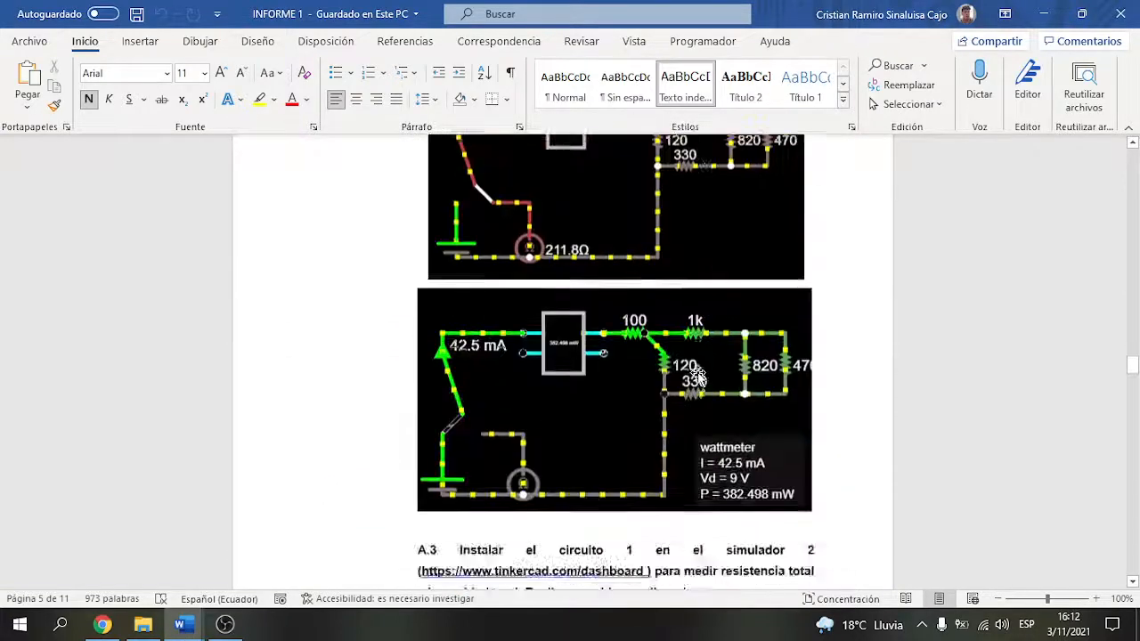
scroll(695, 376, down, 10)
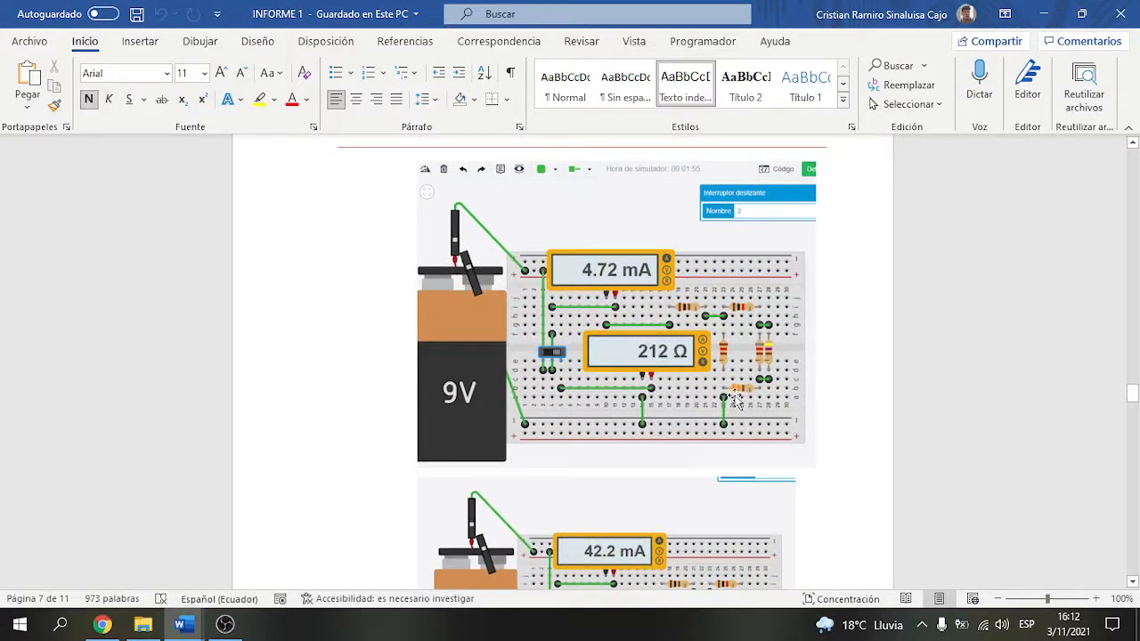
scroll(745, 383, down, 10)
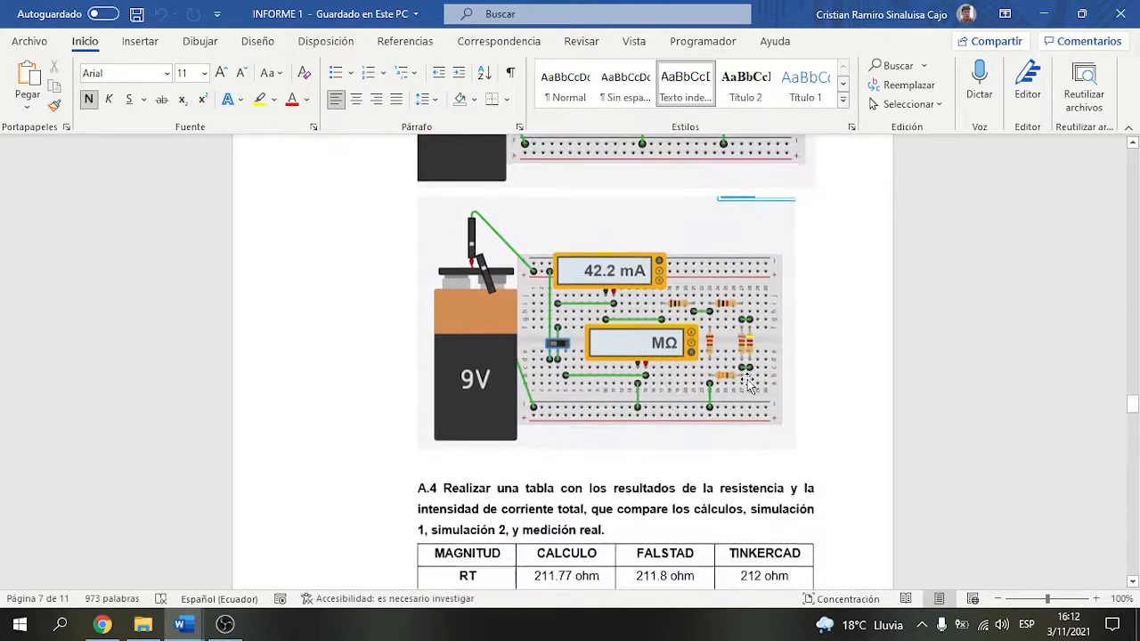
Review the A.4 comparison table and the B.1 circuit in Word's INFORME 1, and return to Tinkercad.
scroll(748, 379, down, 1)
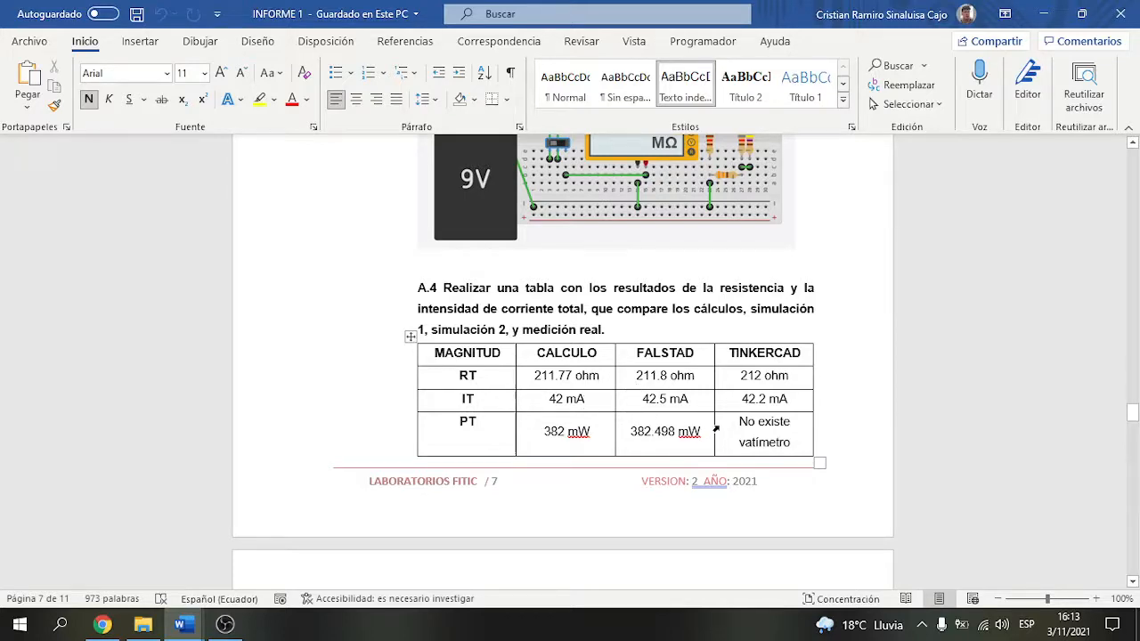
scroll(692, 449, down, 10)
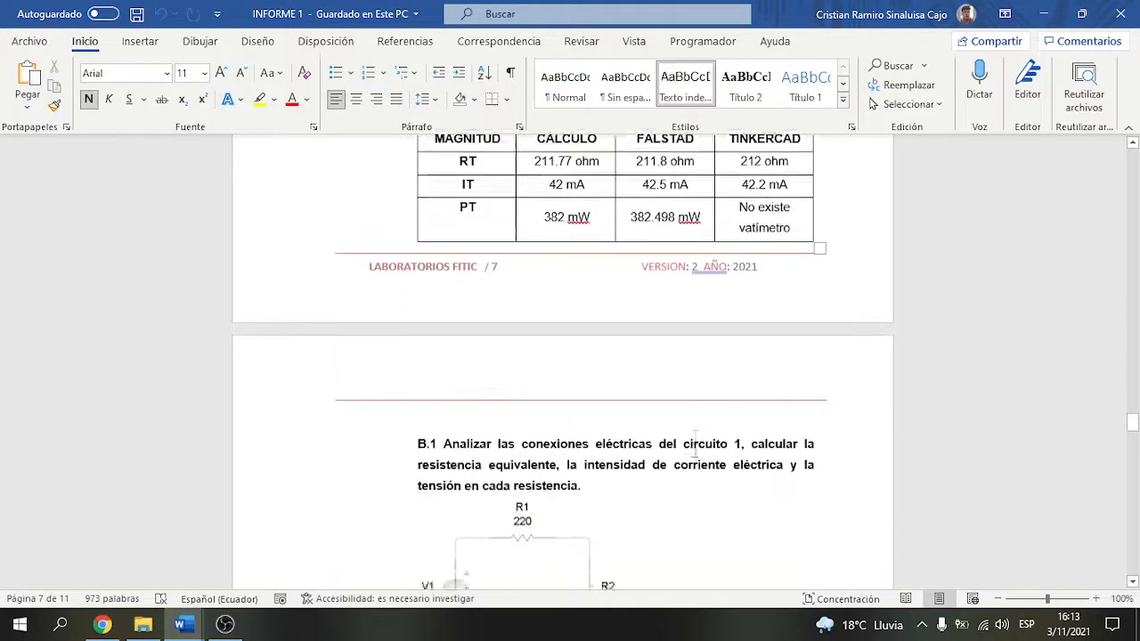
scroll(692, 449, up, 3)
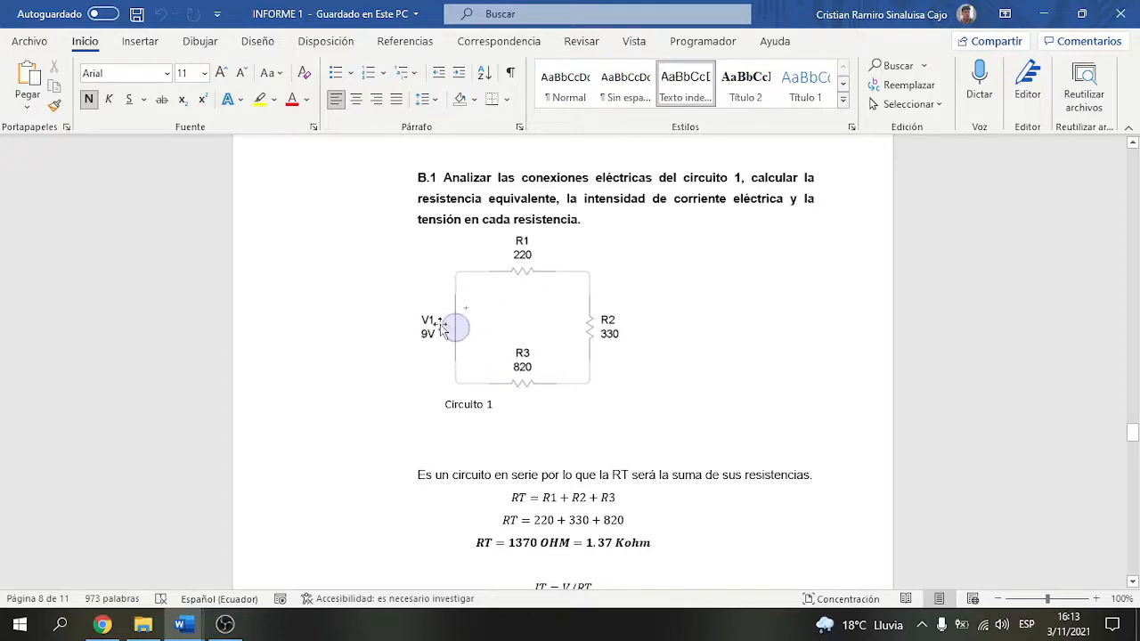
key(alt+Tab)
key(alt+Tab)
click(106, 627)
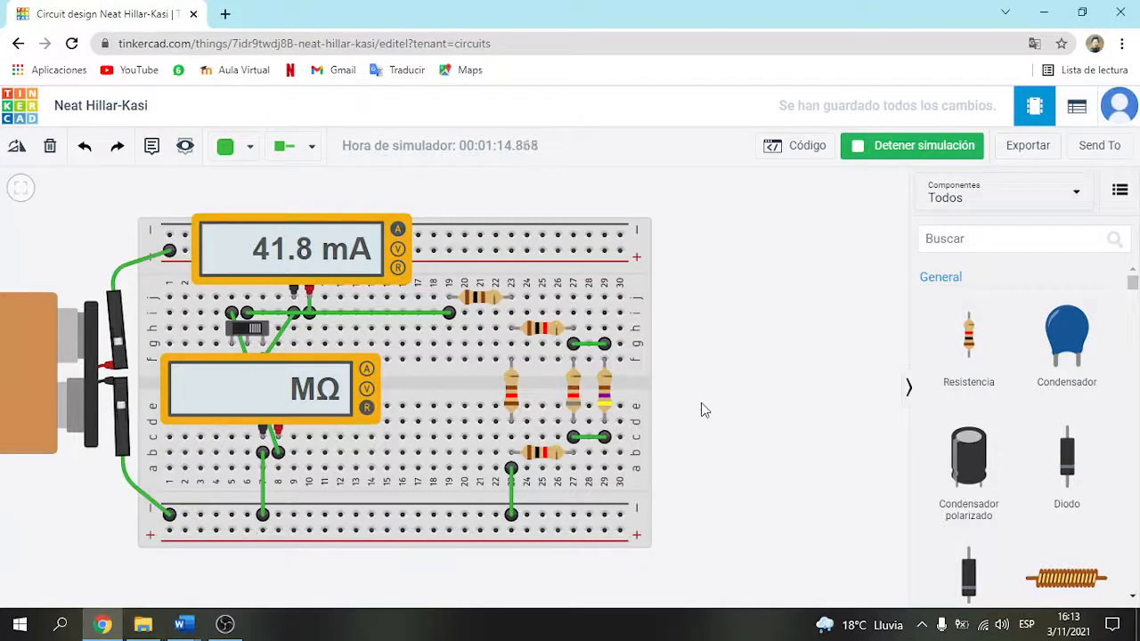
Look over the simulated breadboard, check the B.1 three-resistor schematic in Word's INFORME 1, and return to Tinkercad.
drag(752, 402, 931, 390)
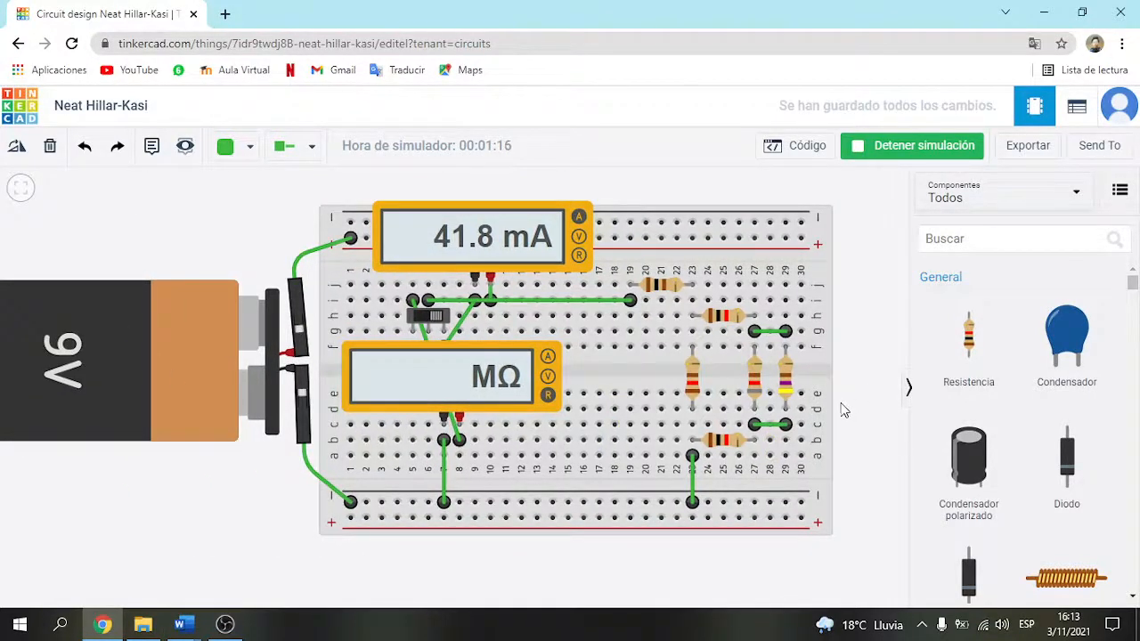
drag(828, 410, 751, 414)
key(alt+Tab)
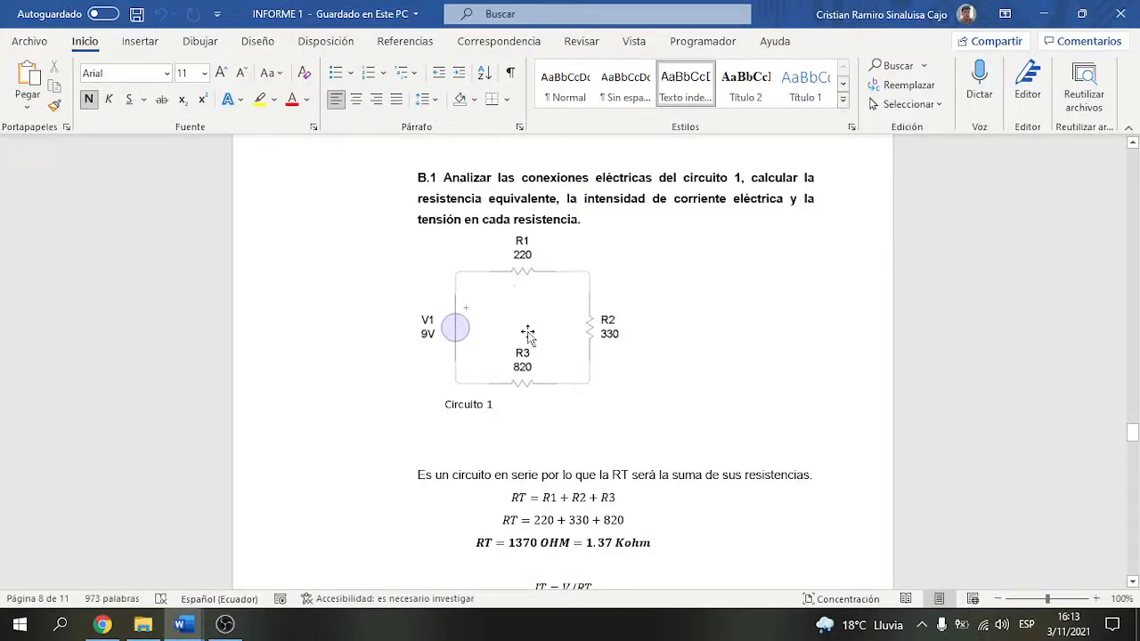
key(alt+Tab)
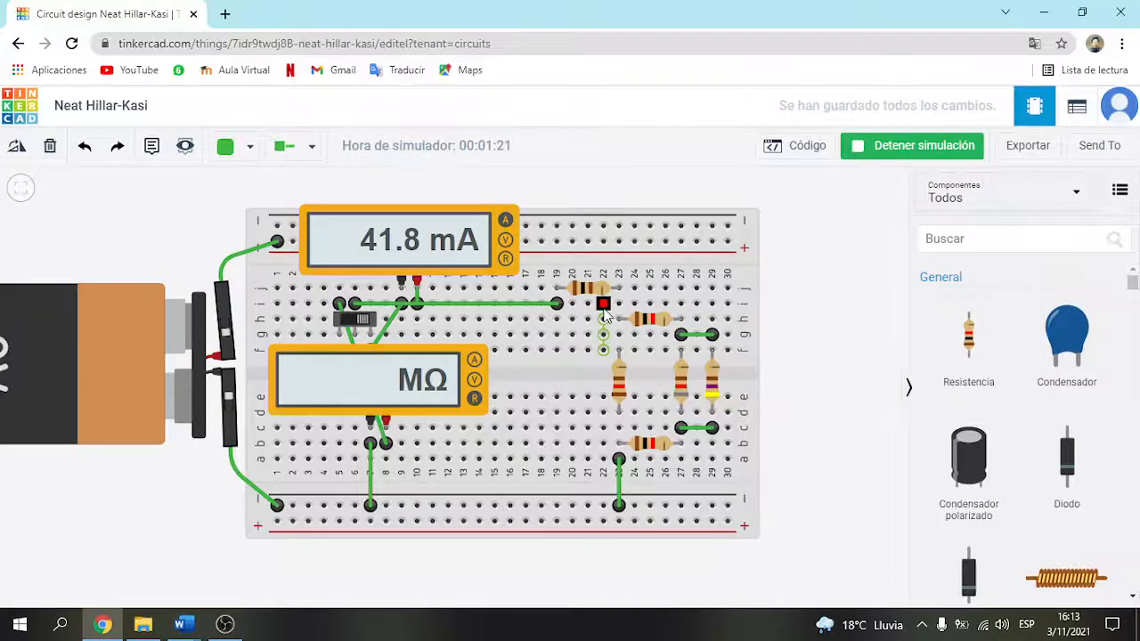
Stop the simulation and delete the four resistors between columns 19 and 27 and the column 23 wire to the negative rail.
click(861, 150)
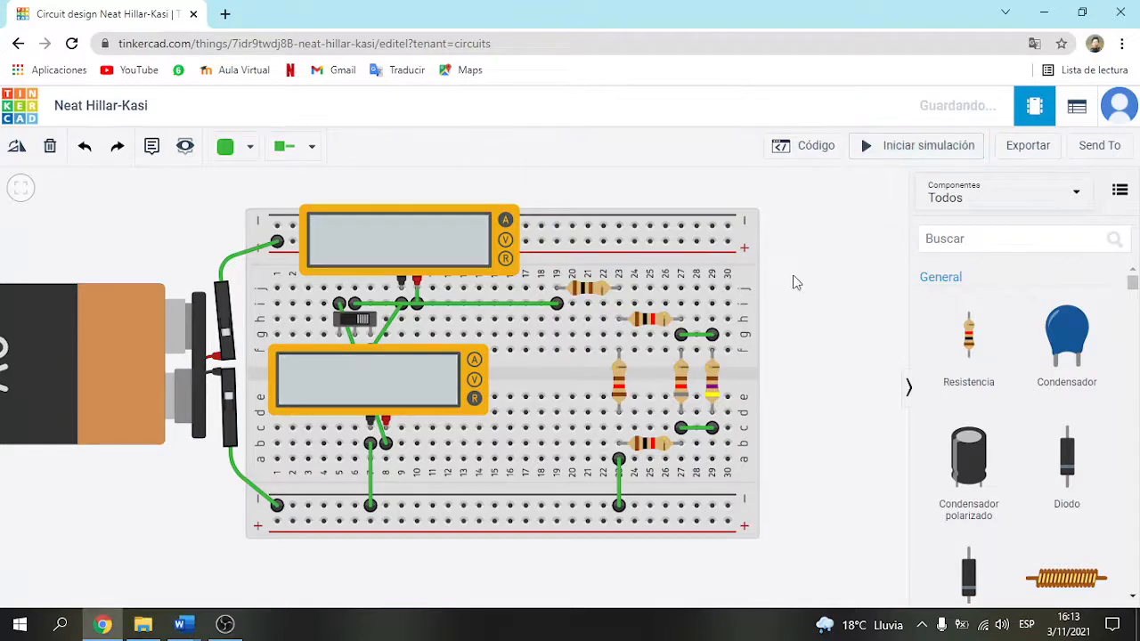
click(588, 289)
key(Delete)
click(650, 319)
key(Delete)
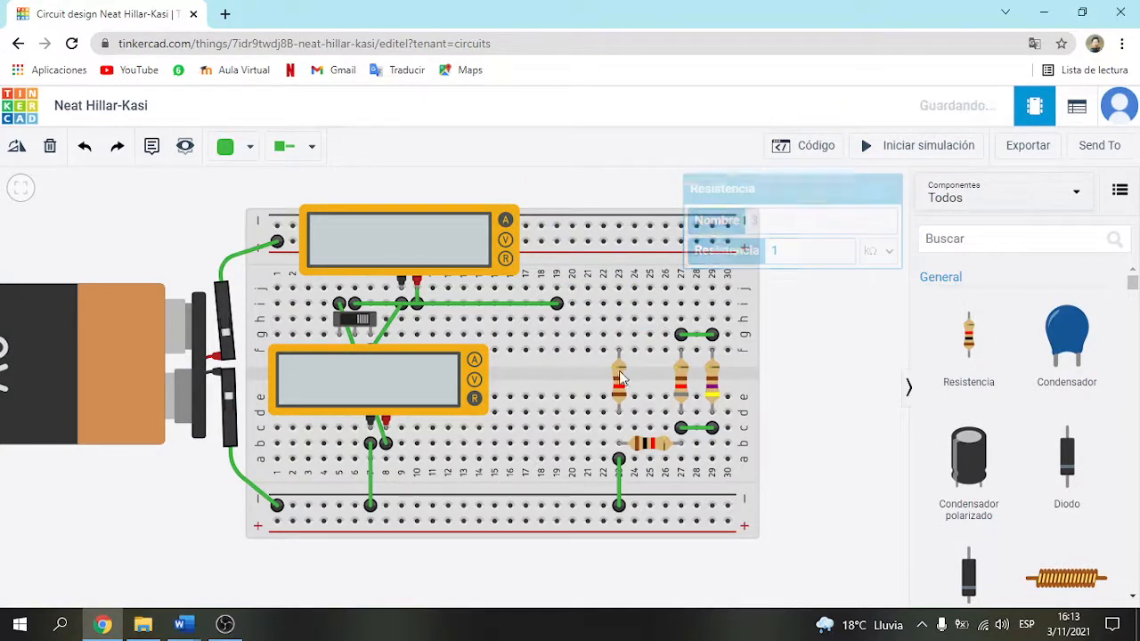
click(619, 383)
key(Delete)
click(648, 445)
key(Delete)
click(616, 481)
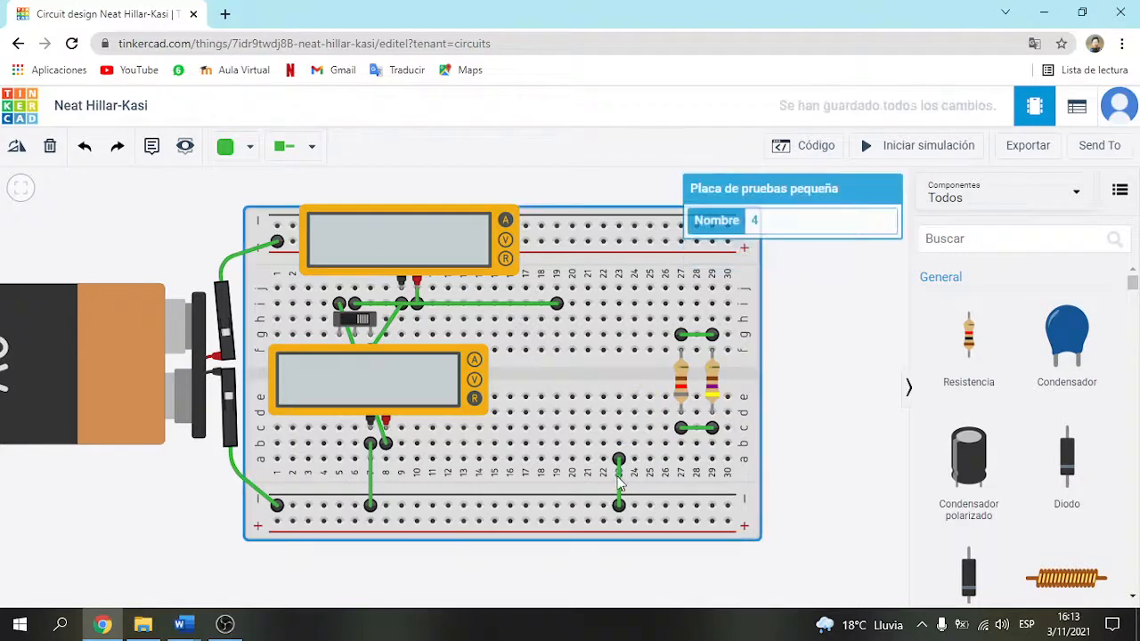
click(619, 485)
key(Delete)
Delete the two parallel resistors in columns 27 and 29 and the two short wires joining those columns.
click(702, 428)
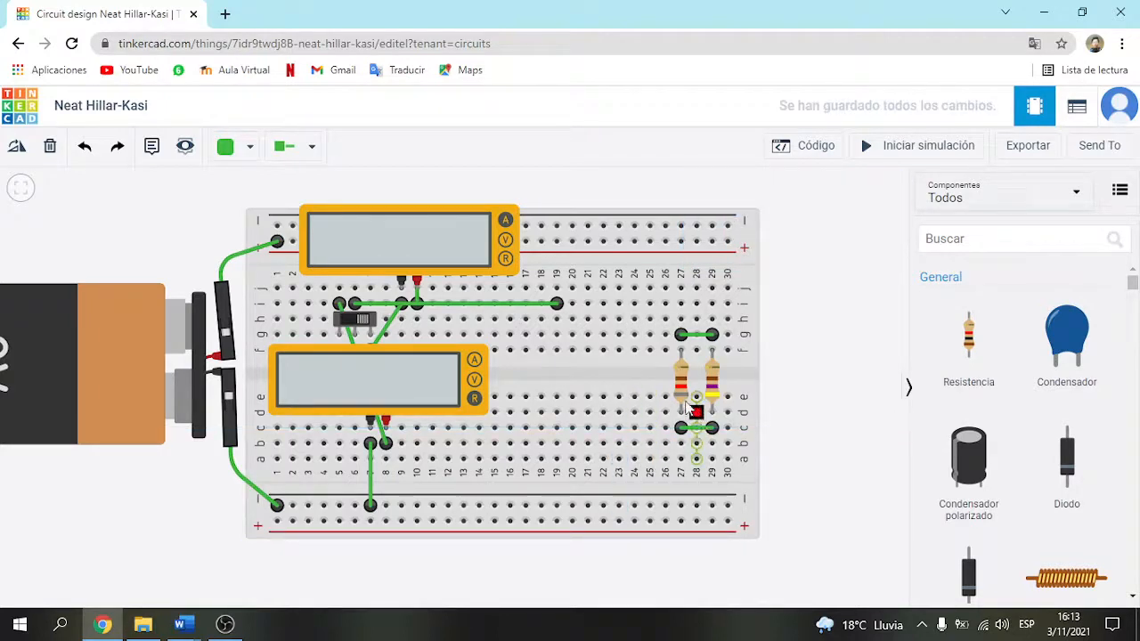
click(692, 390)
click(689, 388)
key(Delete)
click(714, 387)
key(Delete)
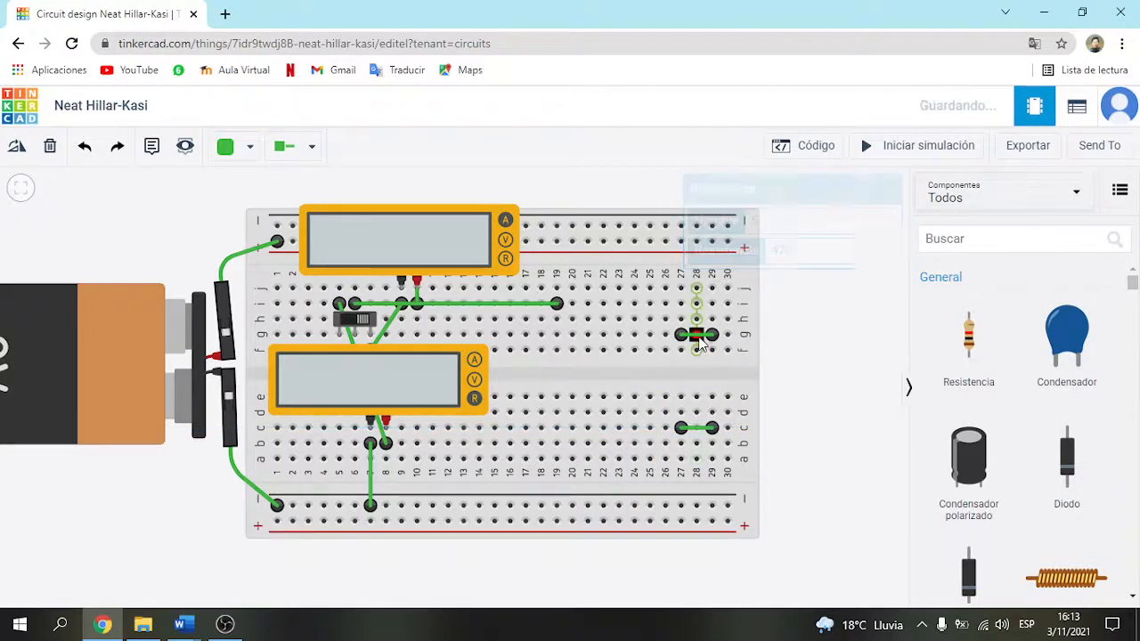
click(696, 335)
key(Delete)
click(696, 428)
key(Delete)
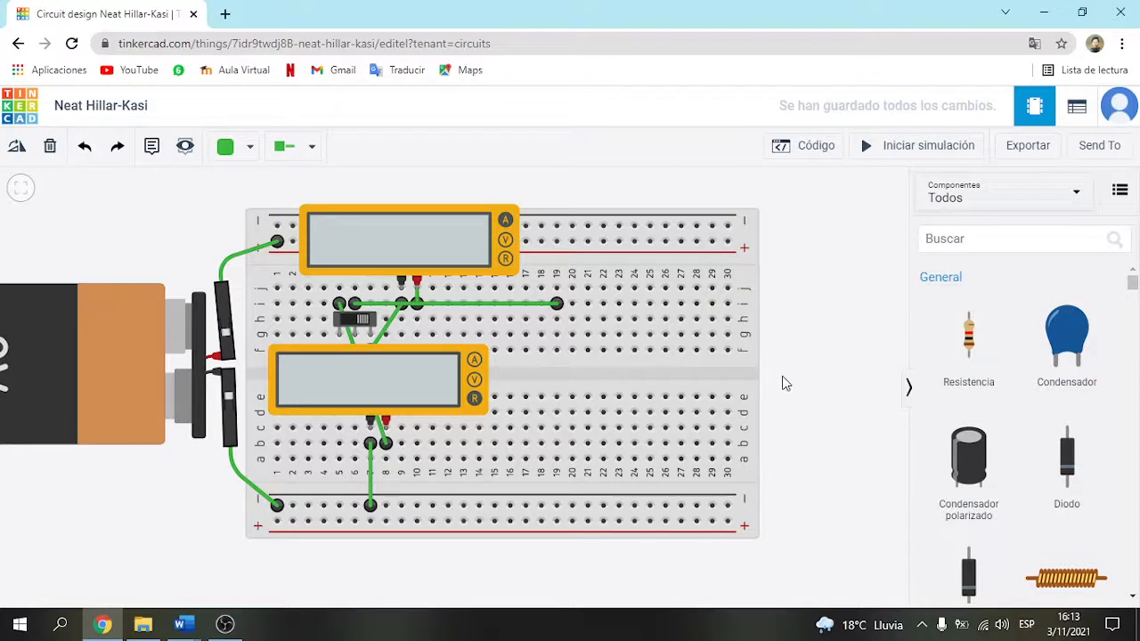
Place three new resistors across the breadboard's central gap in columns 22, 24 and 26.
drag(971, 347, 608, 383)
drag(941, 348, 634, 382)
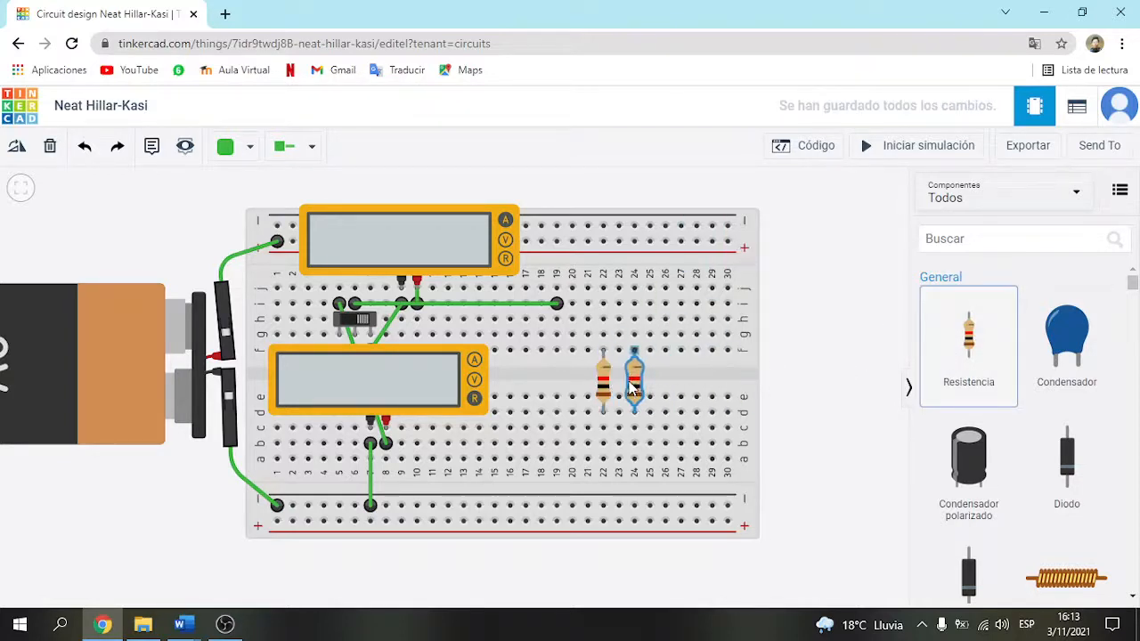
drag(942, 352, 666, 383)
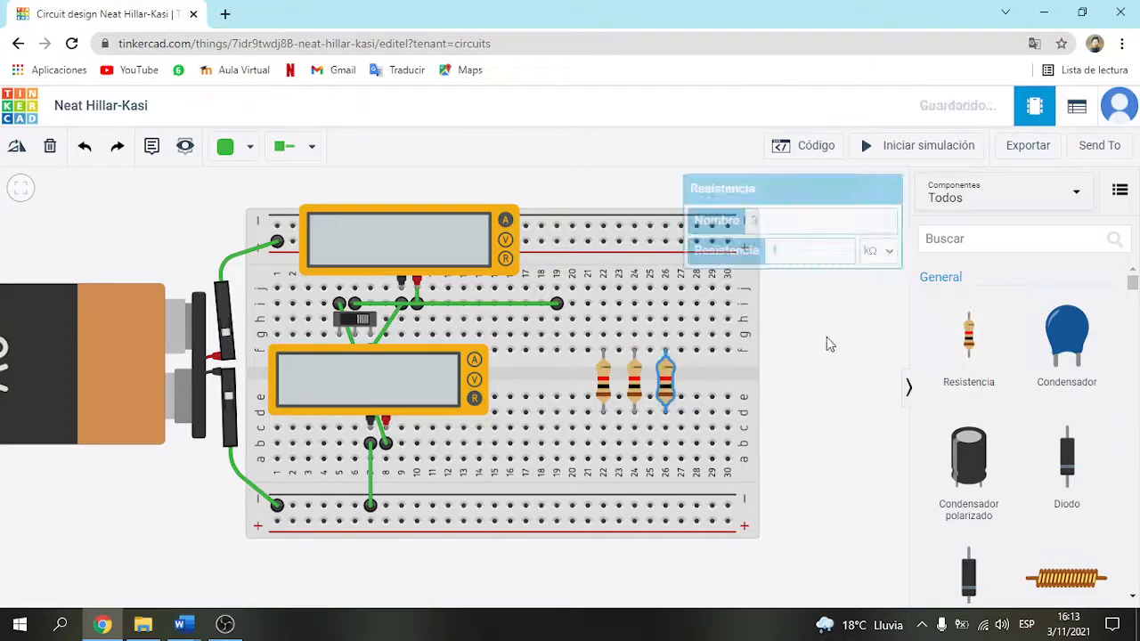
click(828, 343)
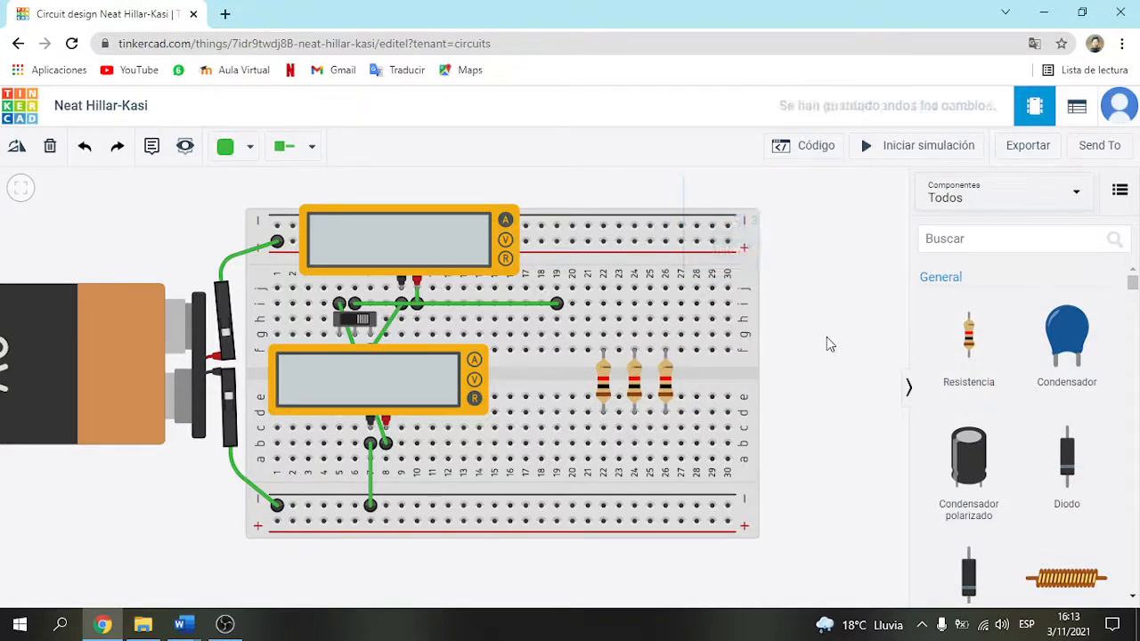
Check the B.1 schematic in Word, return to Tinkercad, and place the column 22 resistor horizontally in row h, columns 19 to 23.
click(190, 627)
click(272, 556)
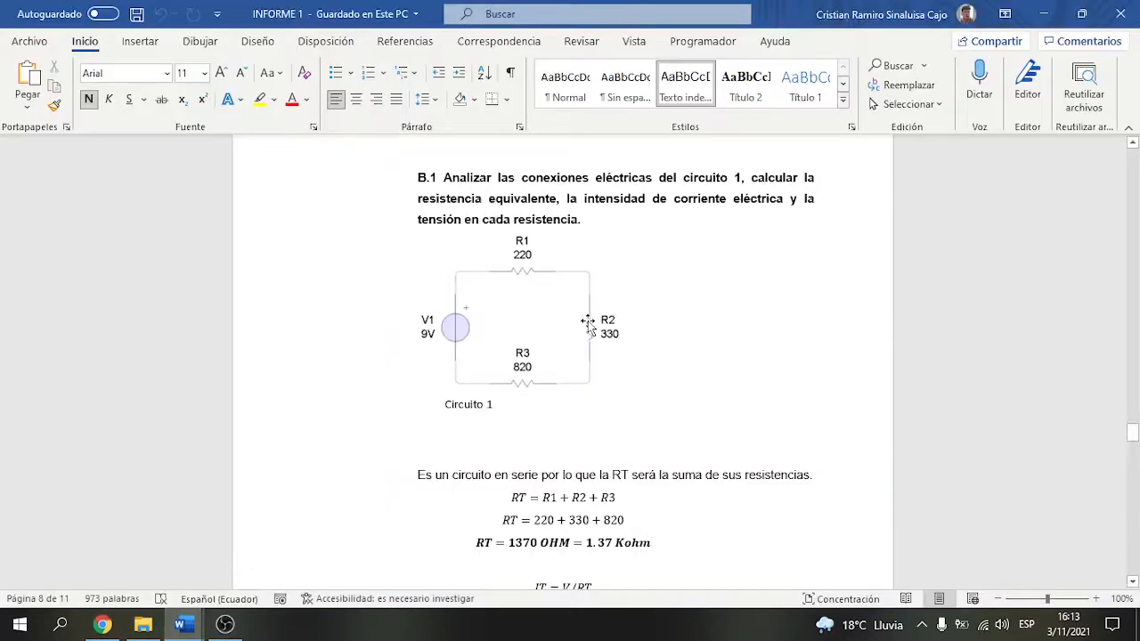
click(103, 624)
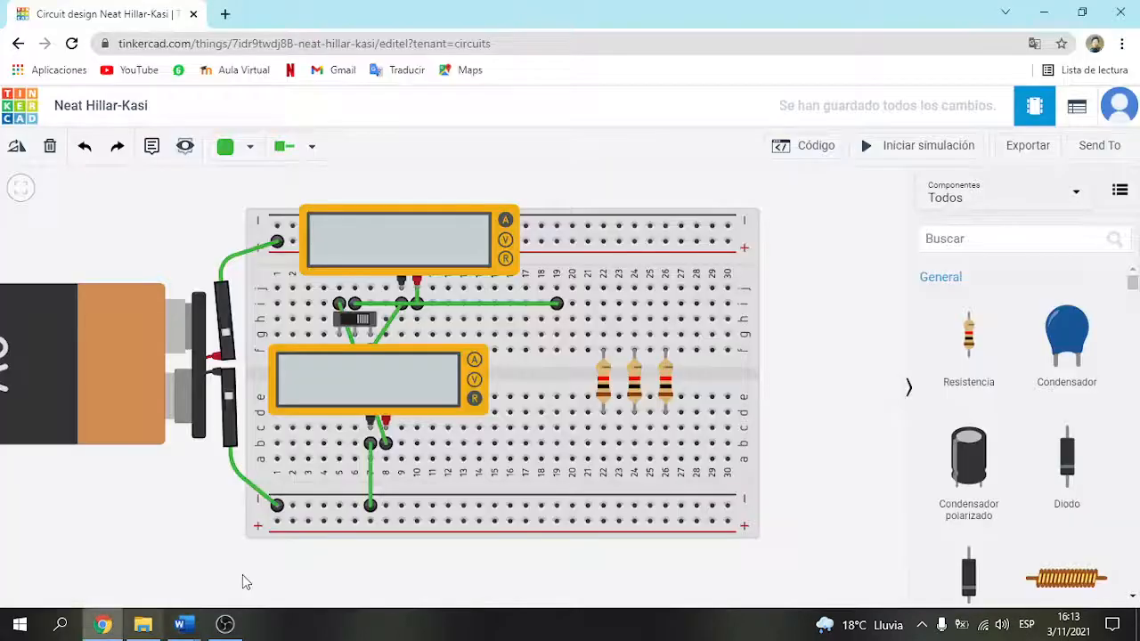
click(604, 383)
drag(603, 383, 577, 343)
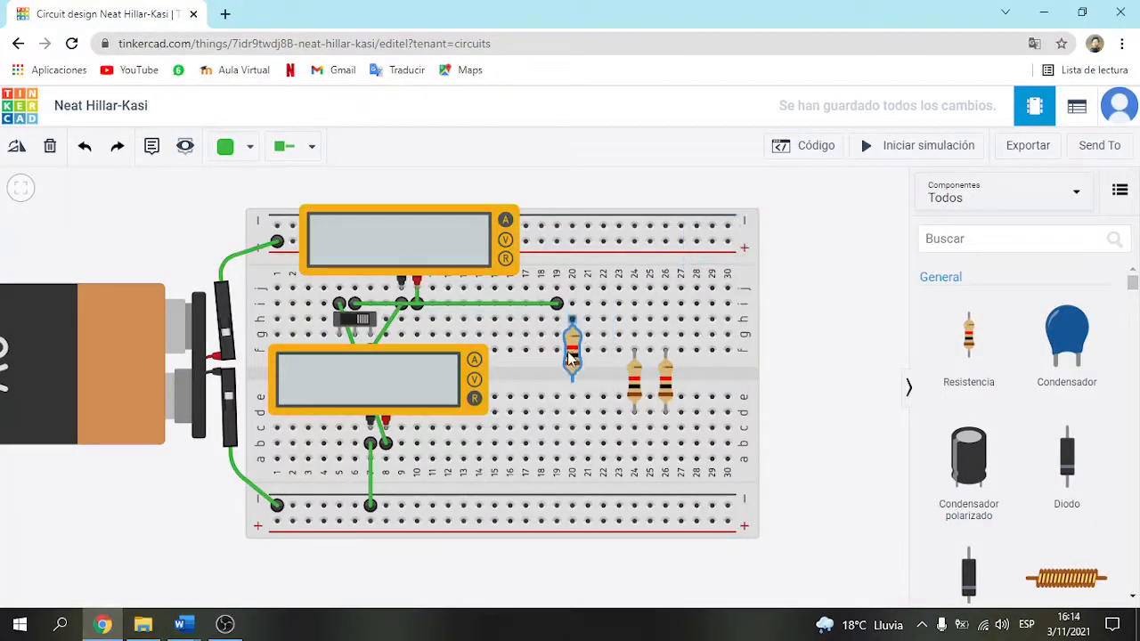
click(17, 146)
click(16, 146)
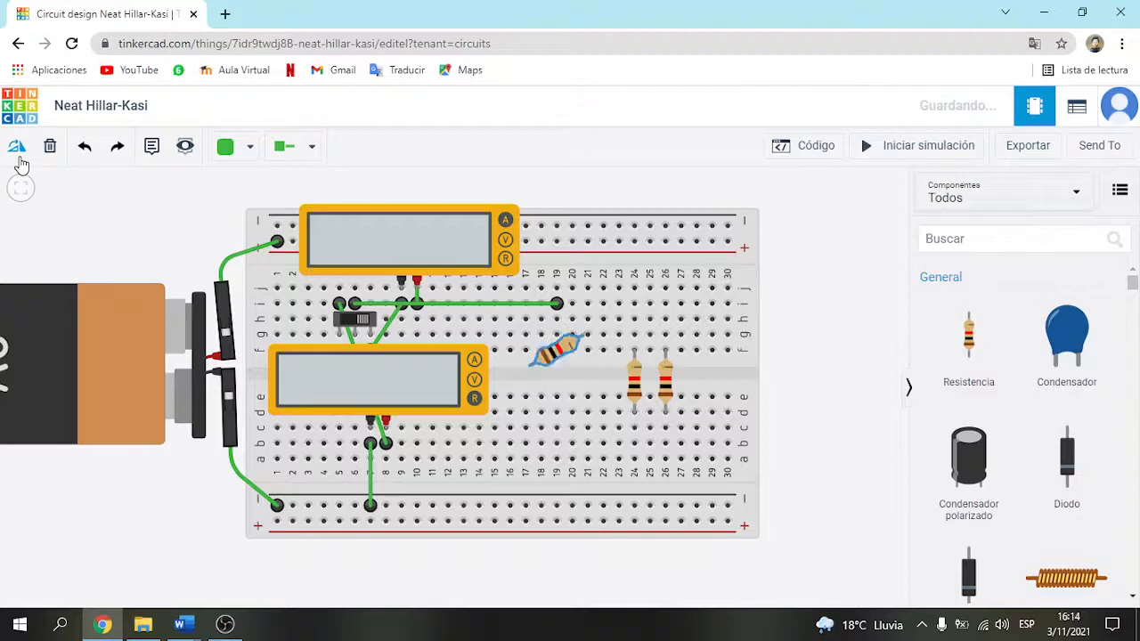
click(16, 146)
drag(573, 342, 586, 312)
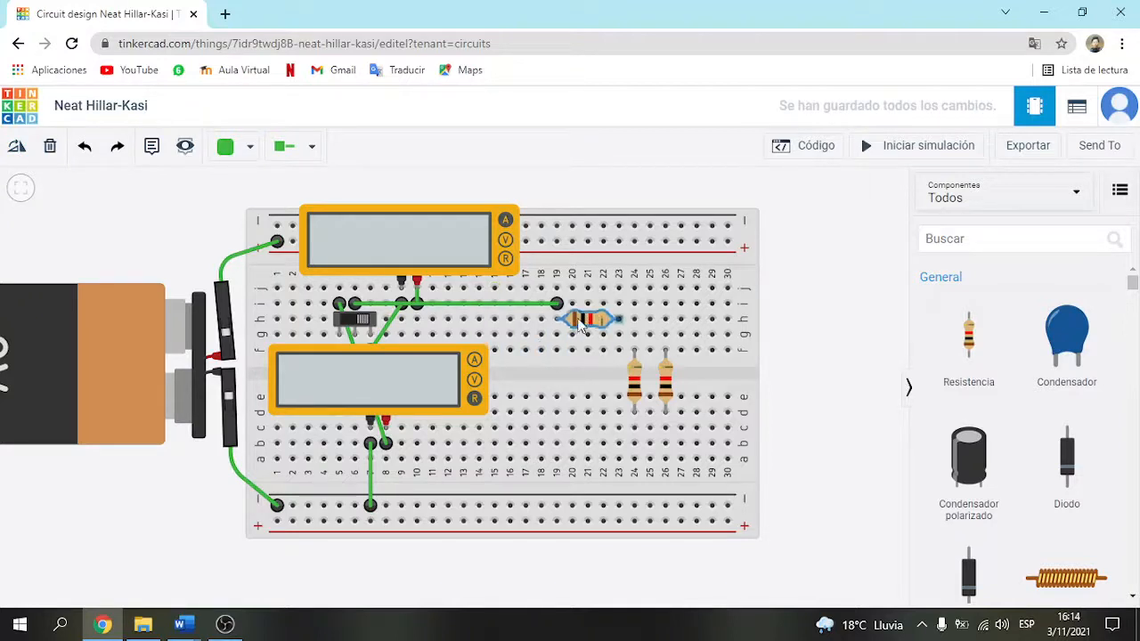
click(665, 319)
key(Escape)
Check R2's position in Word's B.1 schematic, return to Tinkercad and move the column 24 resistor to column 23.
click(619, 345)
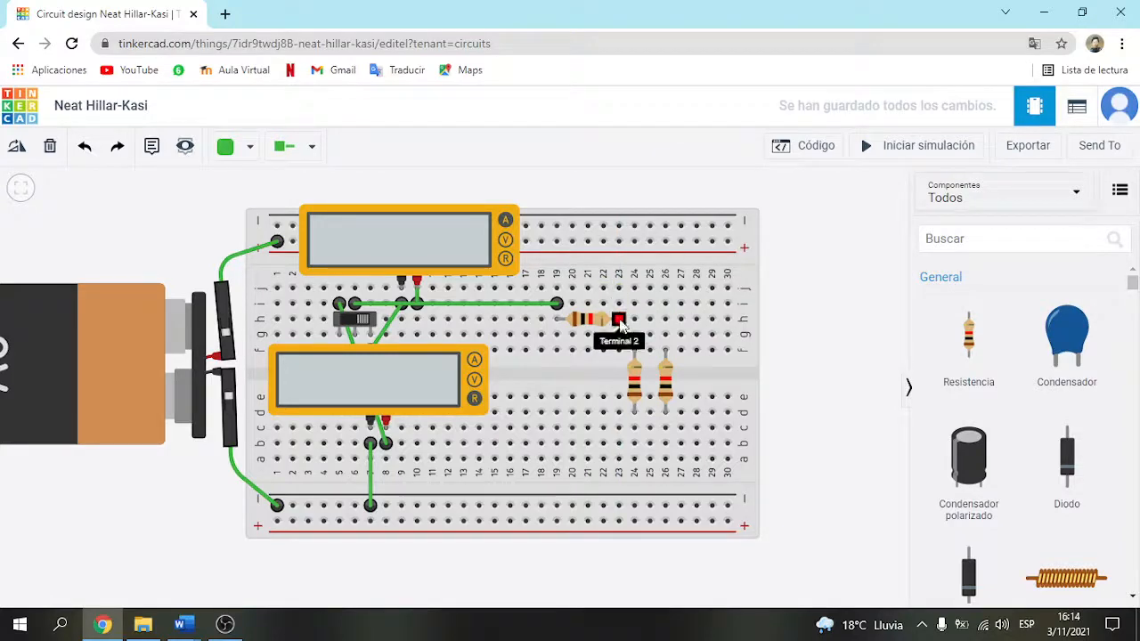
key(alt+Tab)
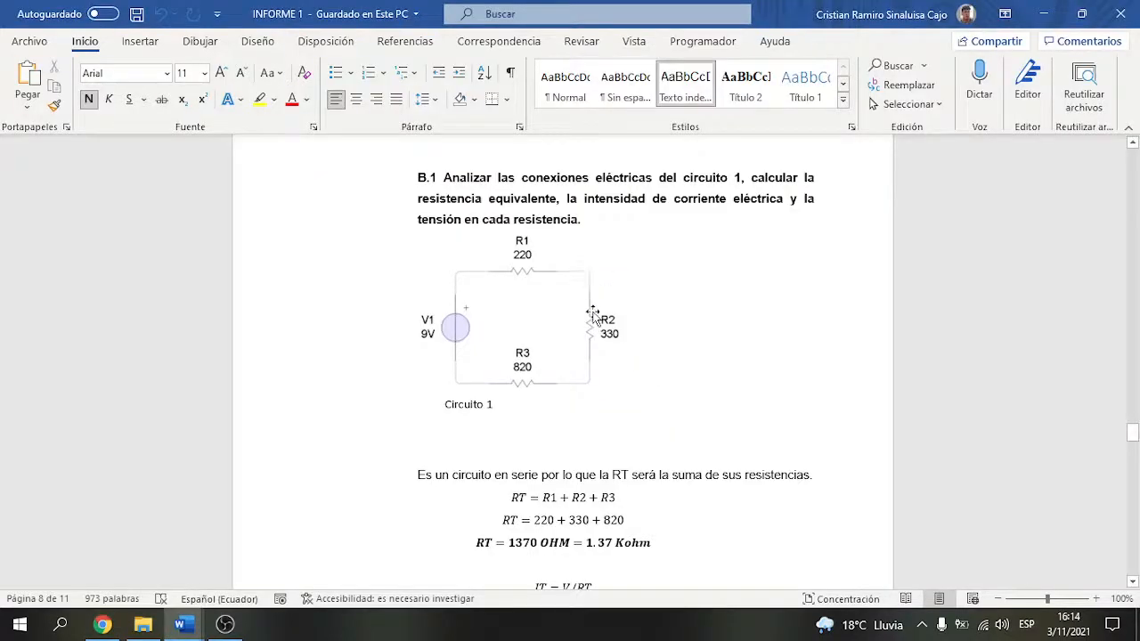
key(alt+Tab)
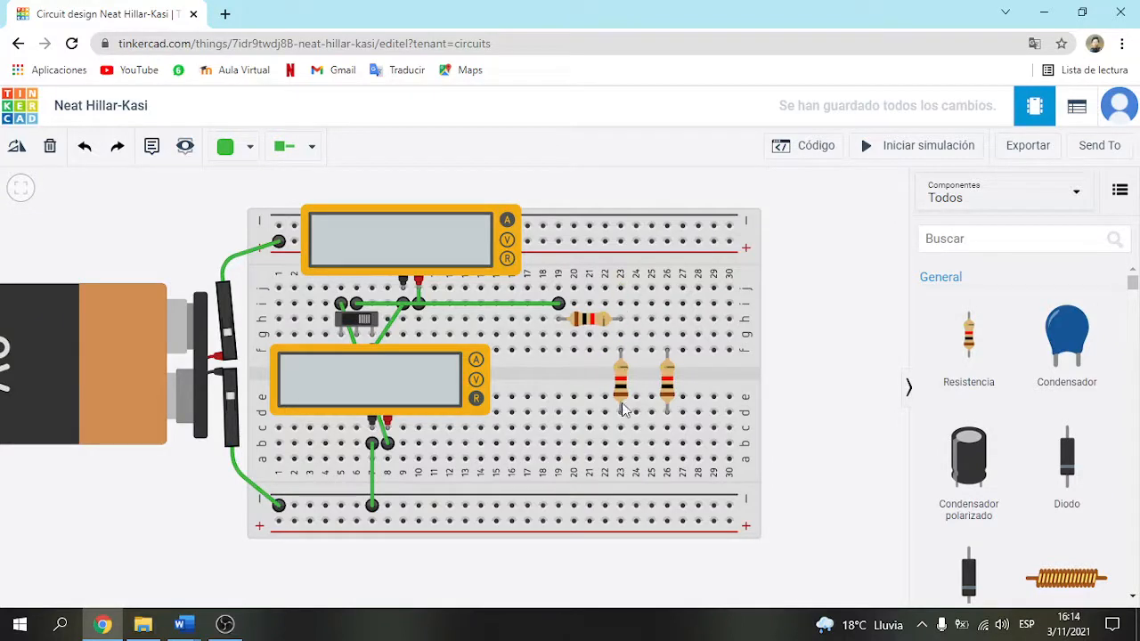
Check R3 in Word's B.1 schematic, return to Tinkercad and place the column 26 resistor horizontally in row c, columns 19 to 23.
key(alt+Tab)
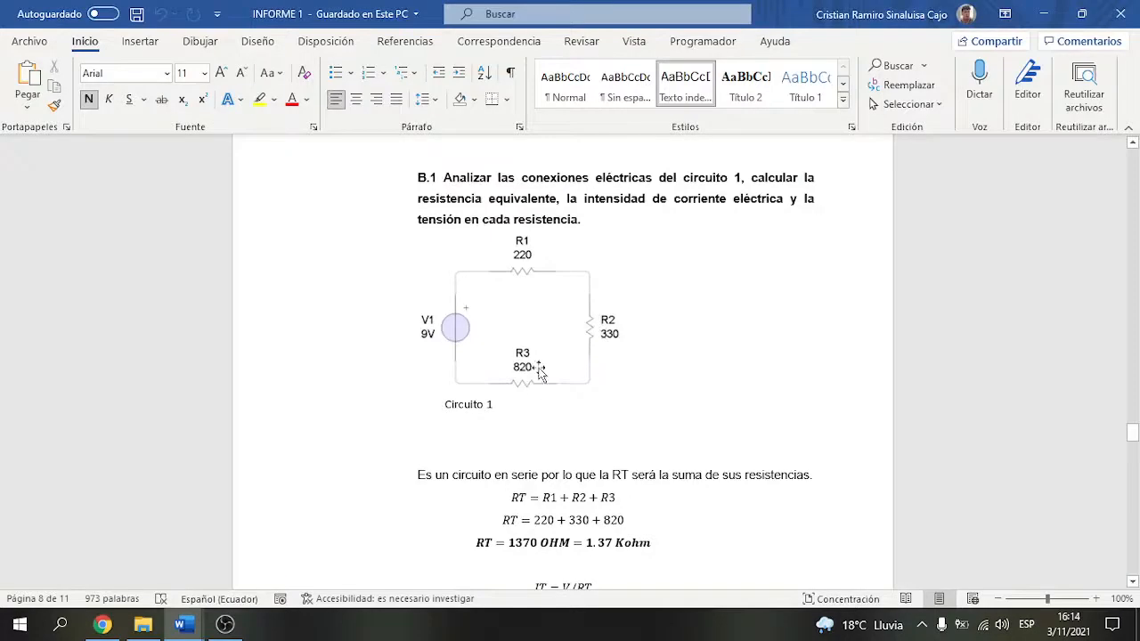
key(alt+Tab)
click(668, 394)
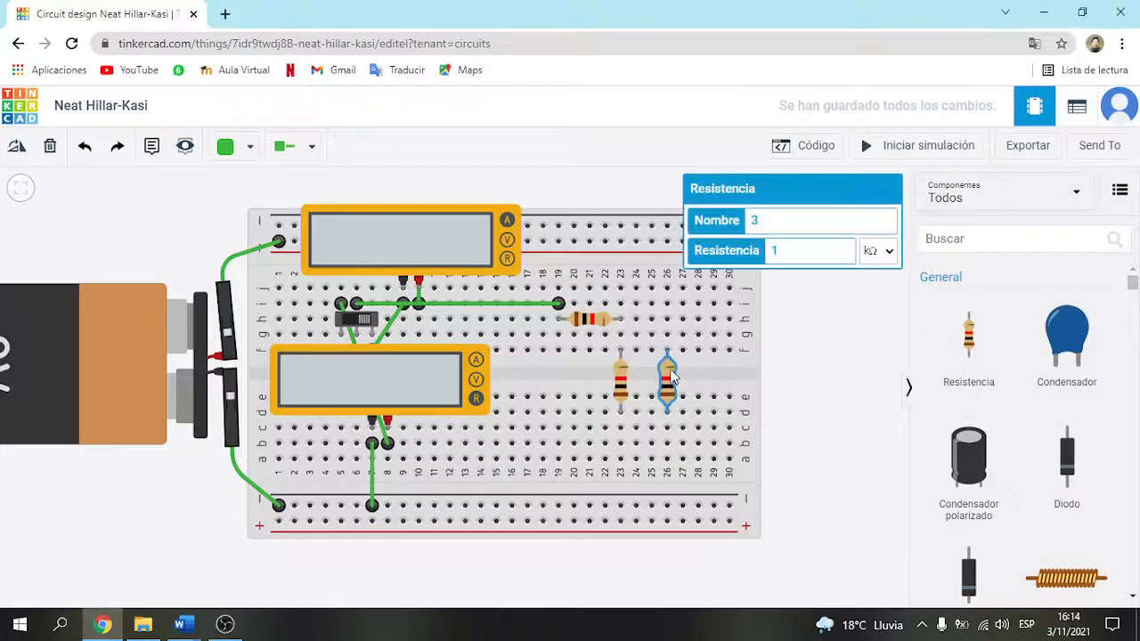
drag(667, 392, 620, 453)
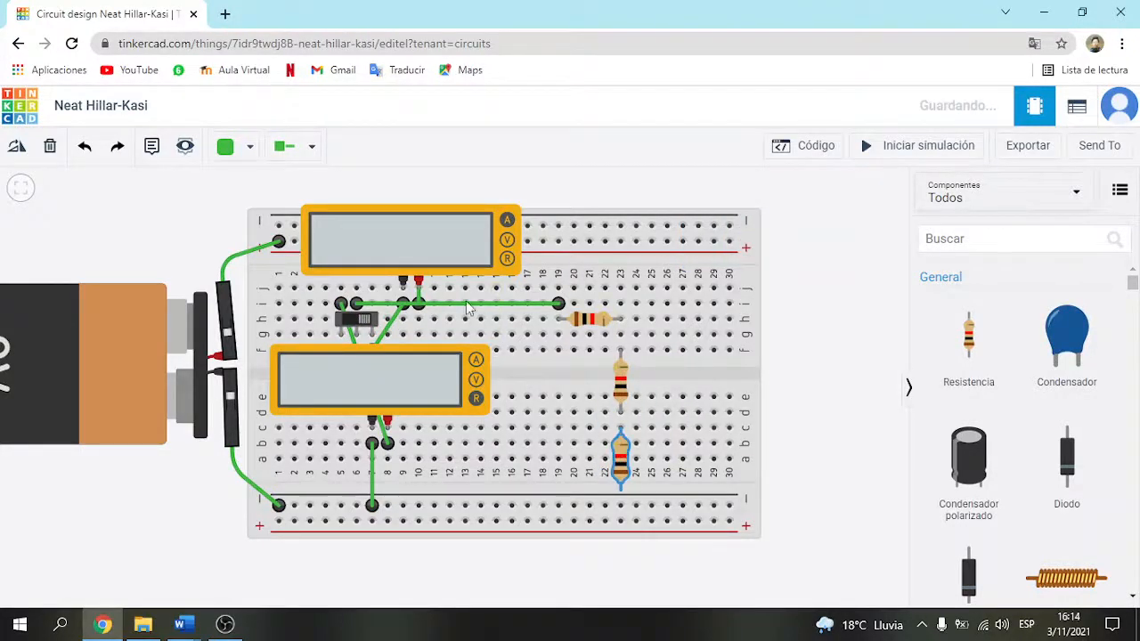
click(10, 147)
click(11, 148)
click(11, 148)
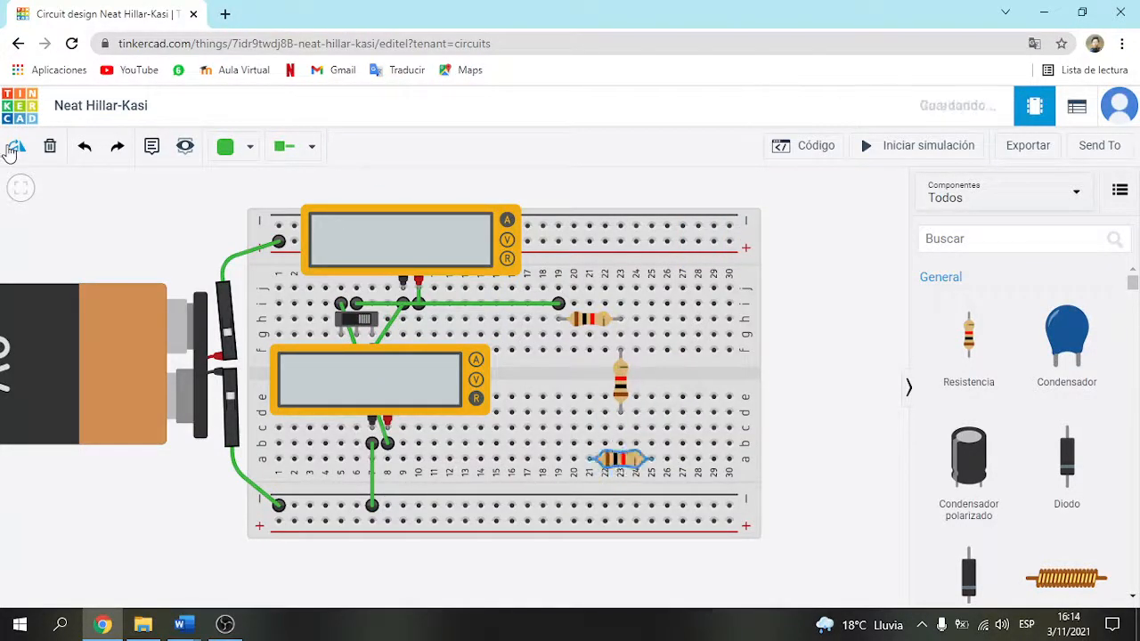
drag(608, 457, 577, 427)
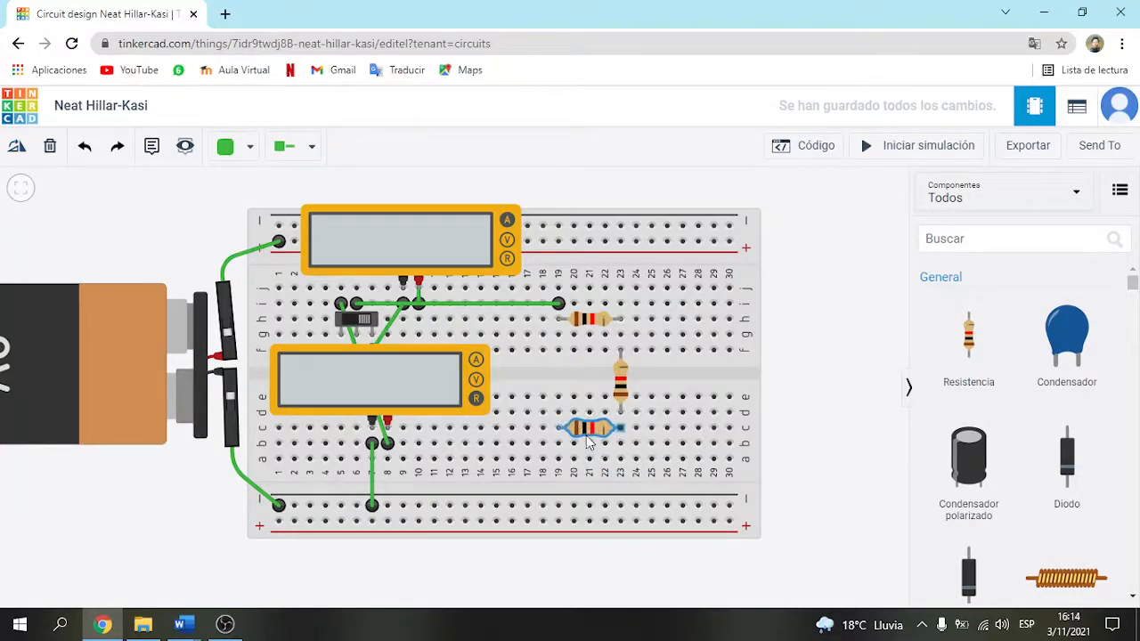
click(834, 396)
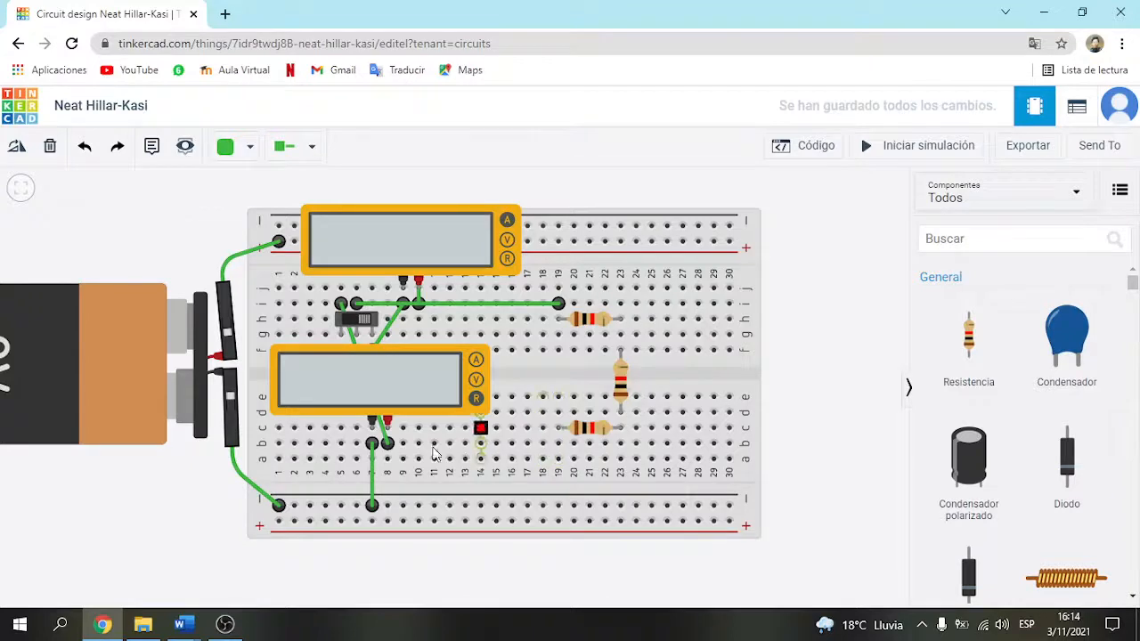
Check the source connection in Word's B.1 schematic, return to Tinkercad and wire column 19, row a, to the lower negative rail.
key(alt+Tab)
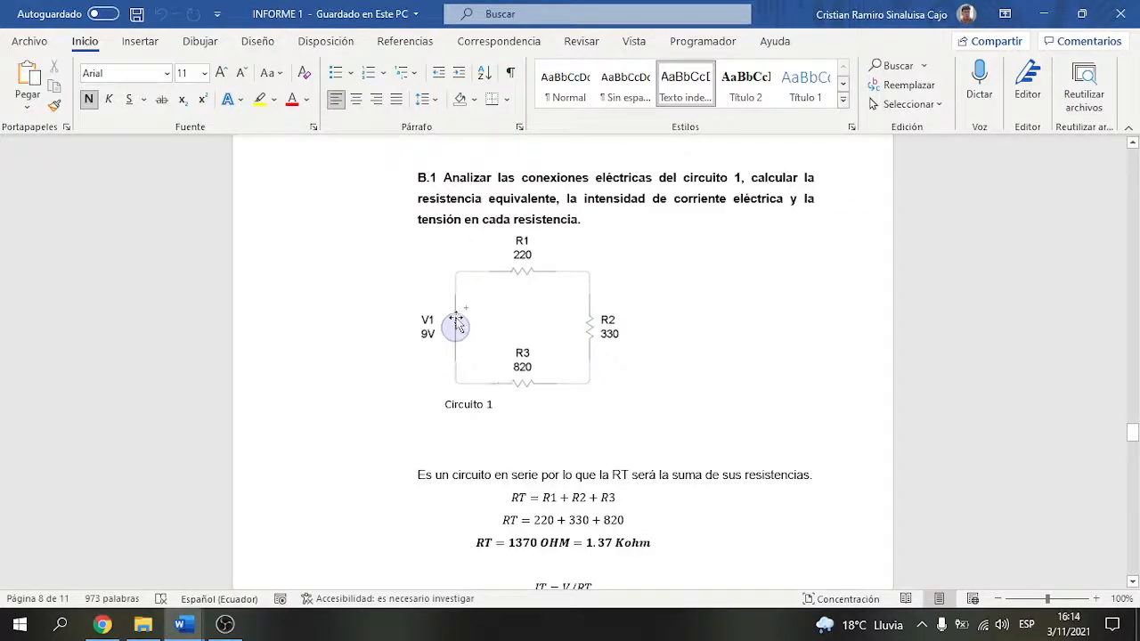
key(alt+Tab)
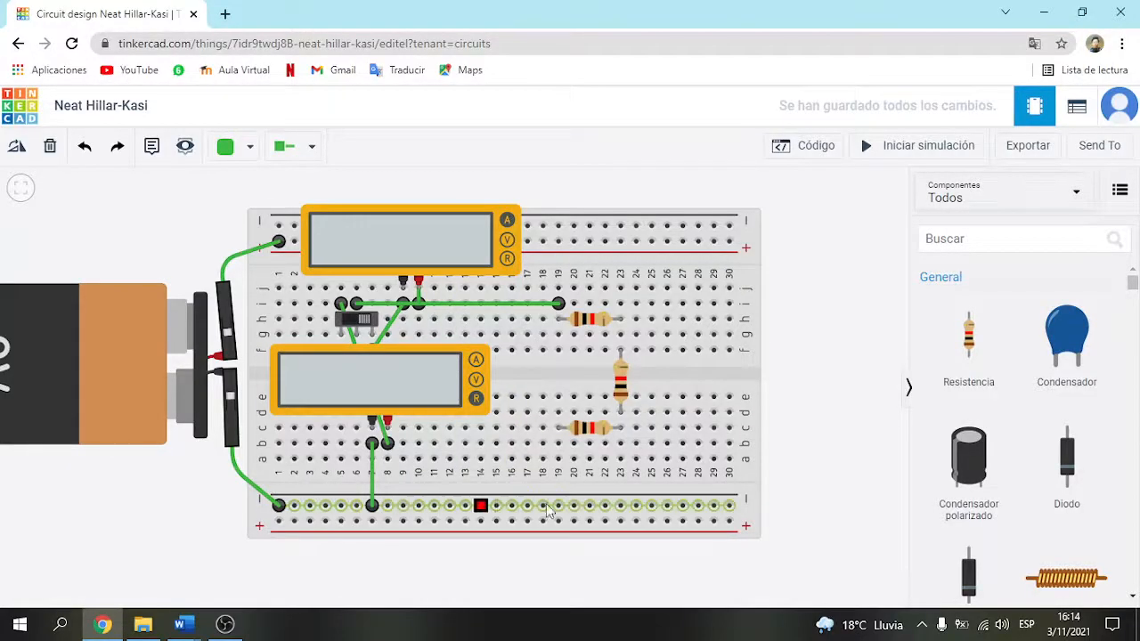
click(294, 146)
click(575, 460)
click(557, 460)
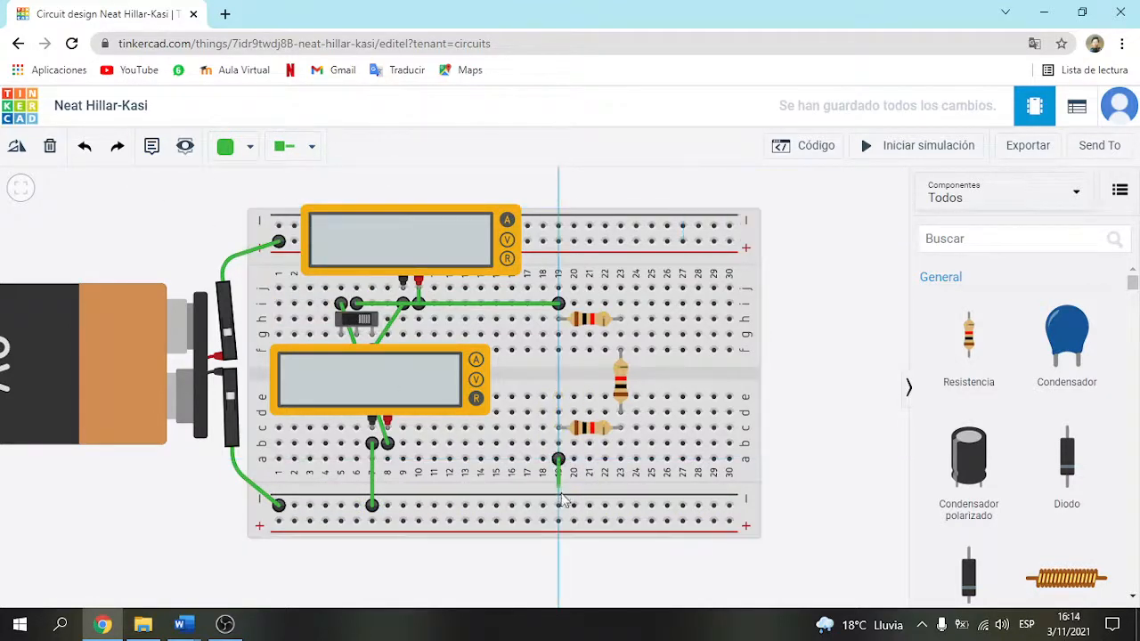
click(559, 505)
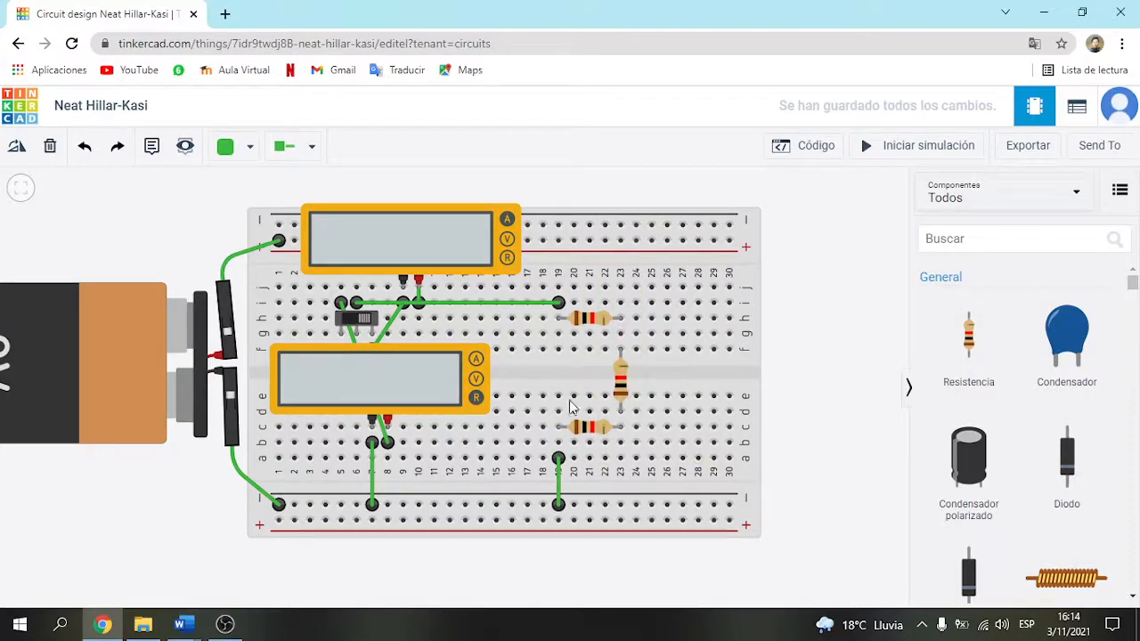
Check R1's value in Word's B.1 schematic, return to Tinkercad and set the row h resistor to 220 Ω.
key(alt+Tab)
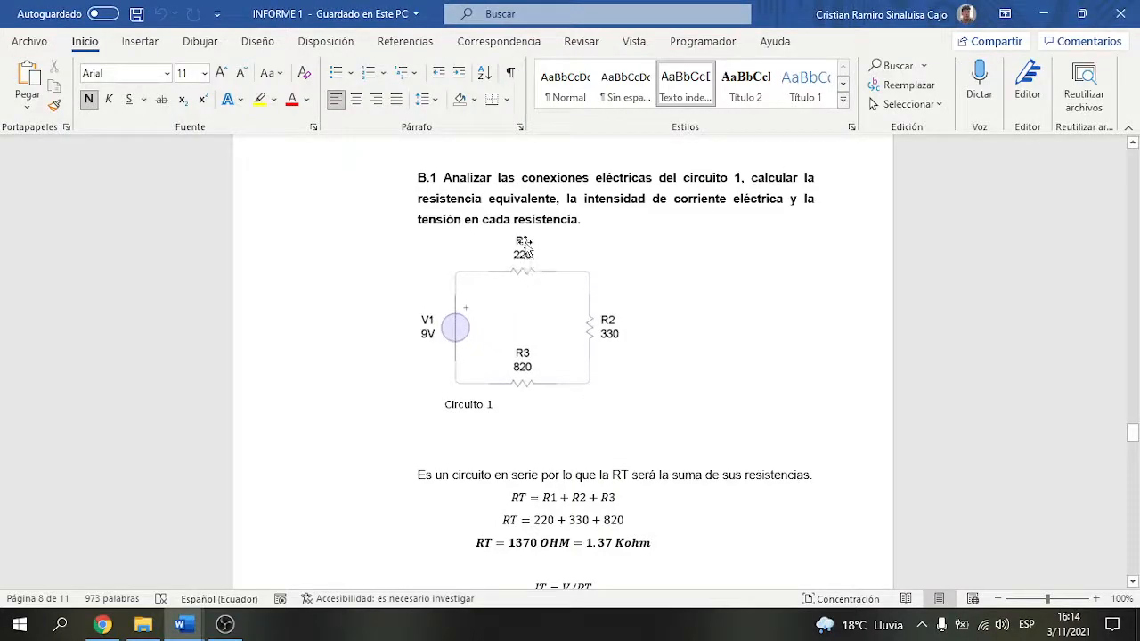
key(alt+Tab)
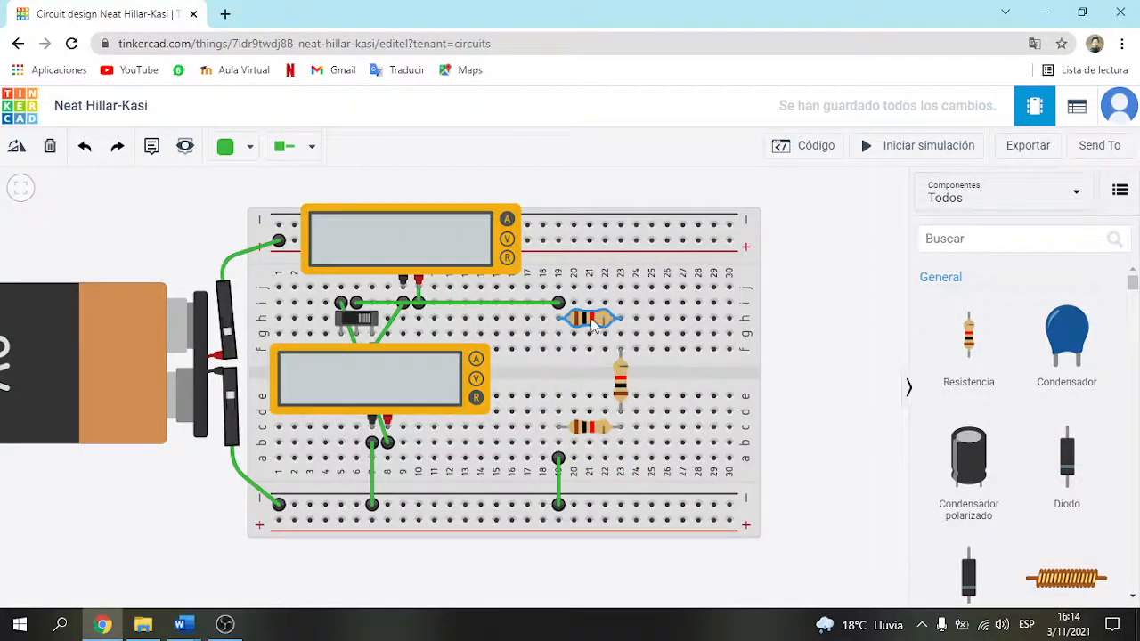
click(612, 359)
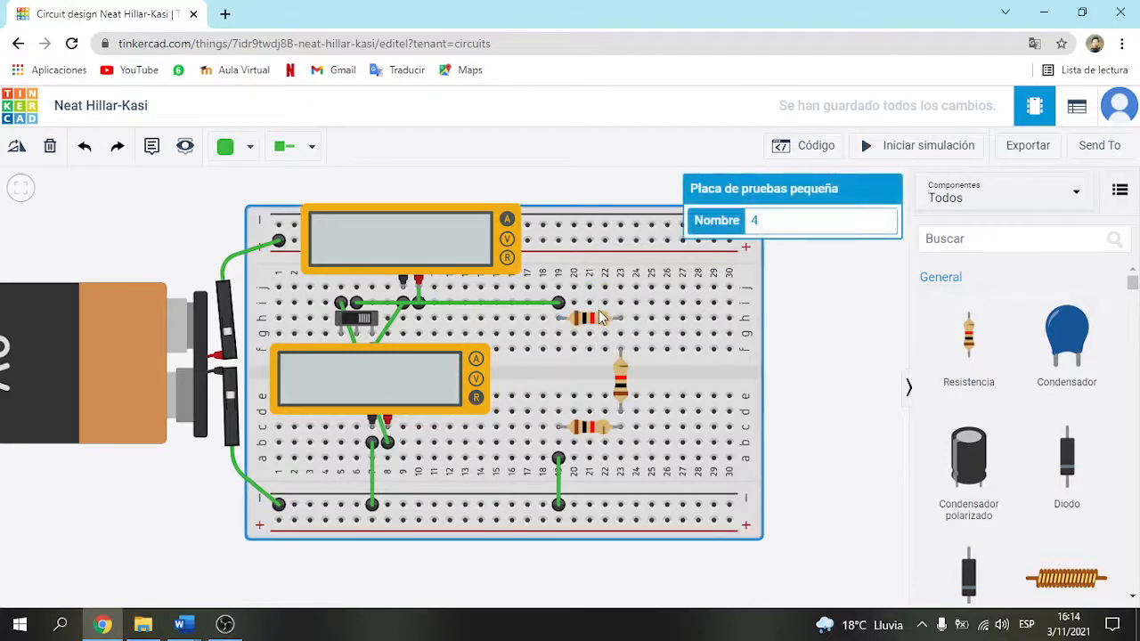
click(602, 317)
drag(799, 245, 753, 247)
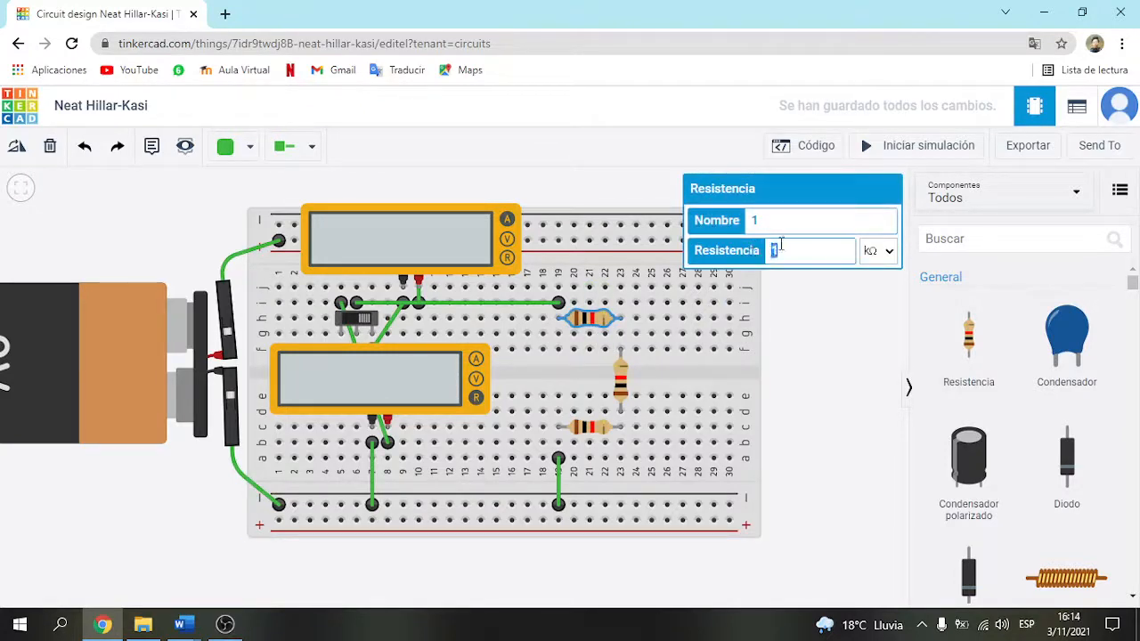
text(220)
click(878, 252)
click(873, 331)
click(780, 386)
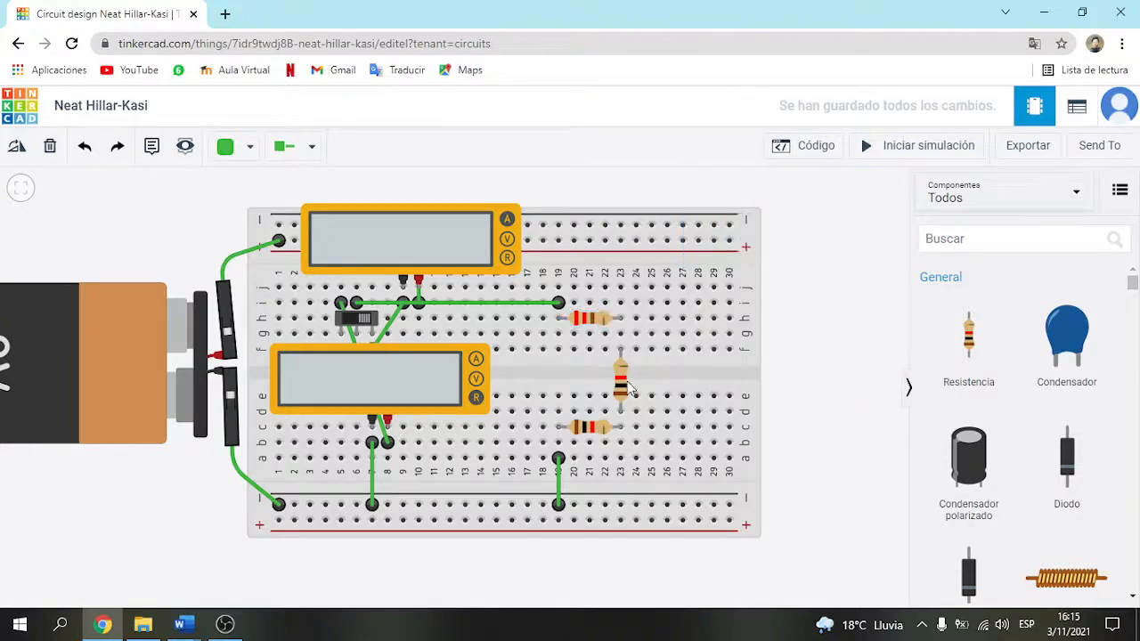
Check R2's value in Word's B.1 schematic, return to Tinkercad and set the vertical column 23 resistor to 330 Ω.
click(634, 383)
click(621, 383)
key(alt+Tab)
key(alt+Tab)
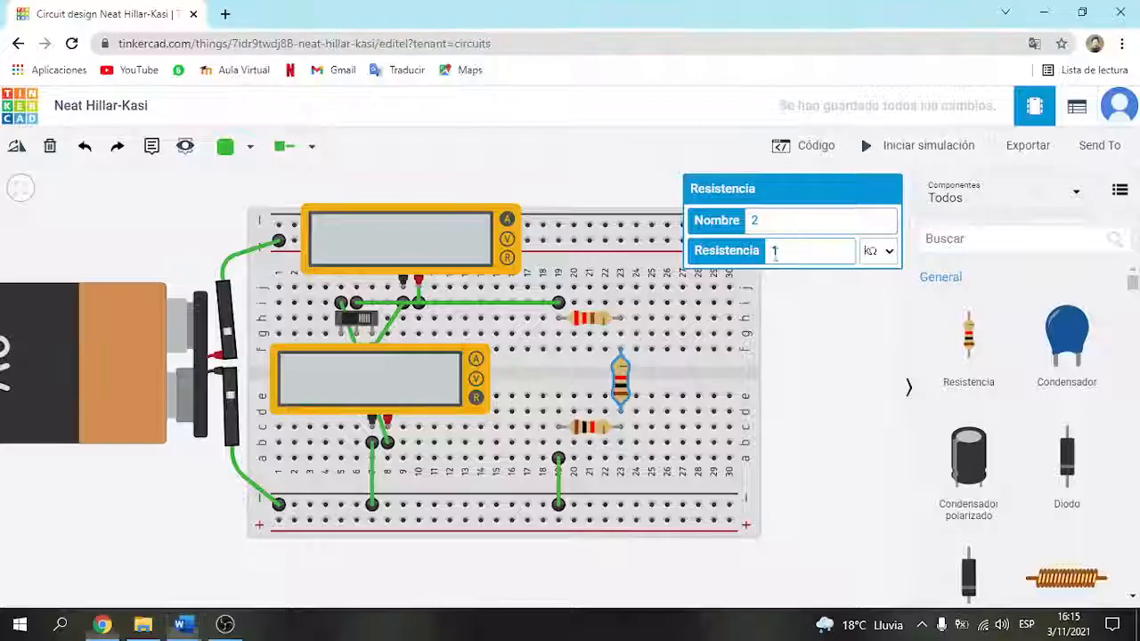
drag(782, 250, 739, 255)
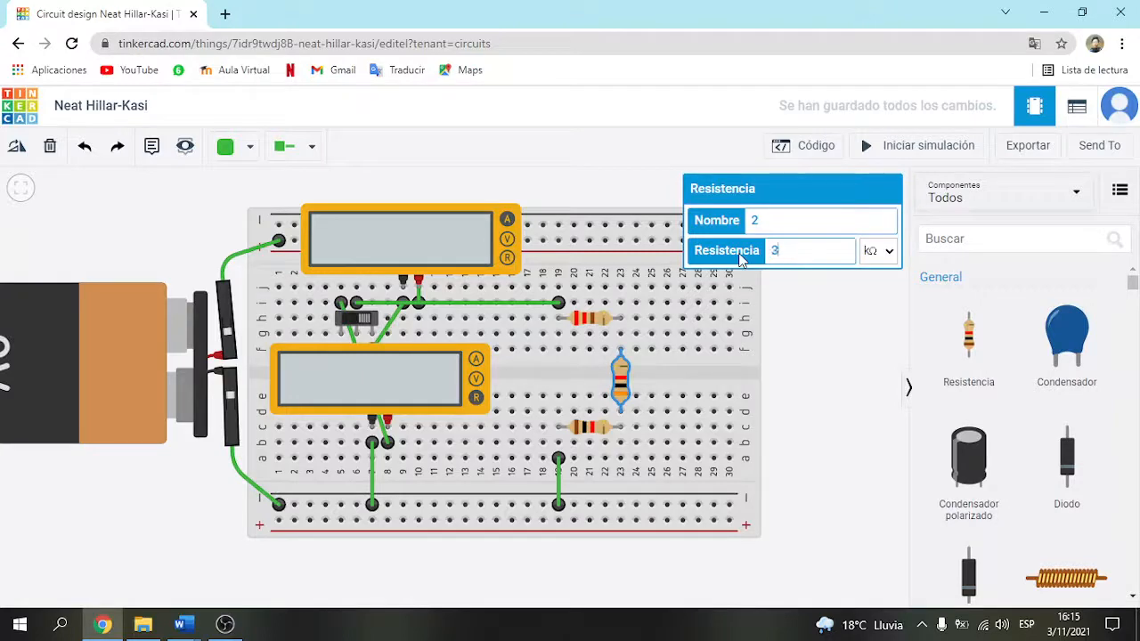
click(884, 255)
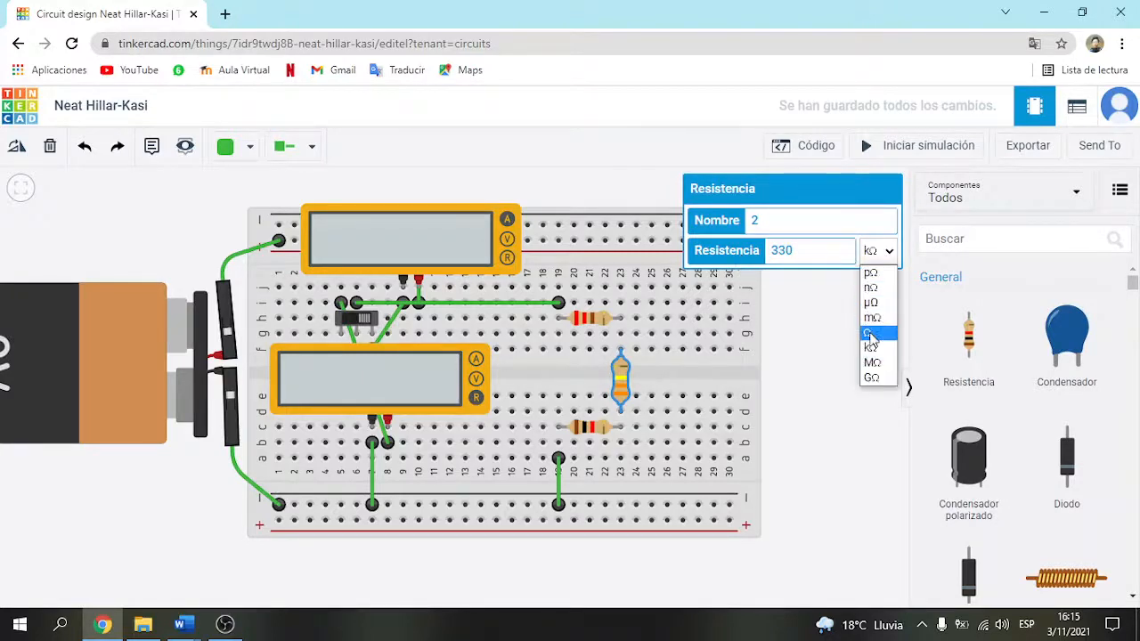
click(873, 331)
click(782, 407)
Check R3's value in Word's B.1 schematic, return to Tinkercad and set the row c resistor to 820 Ω.
key(alt+Tab)
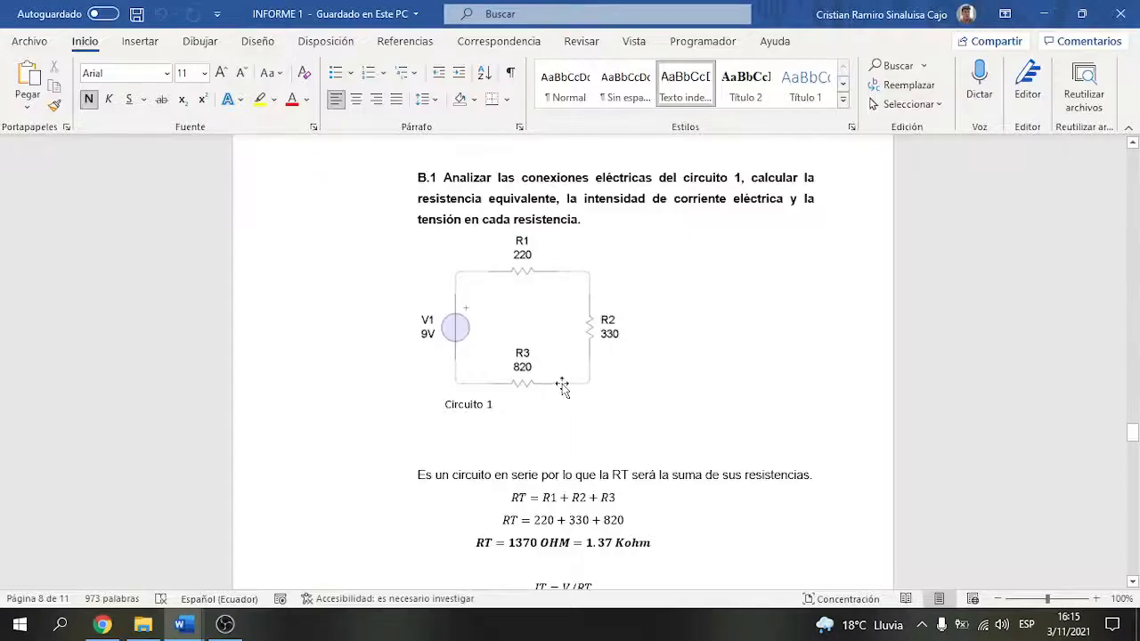
key(alt+Tab)
click(599, 431)
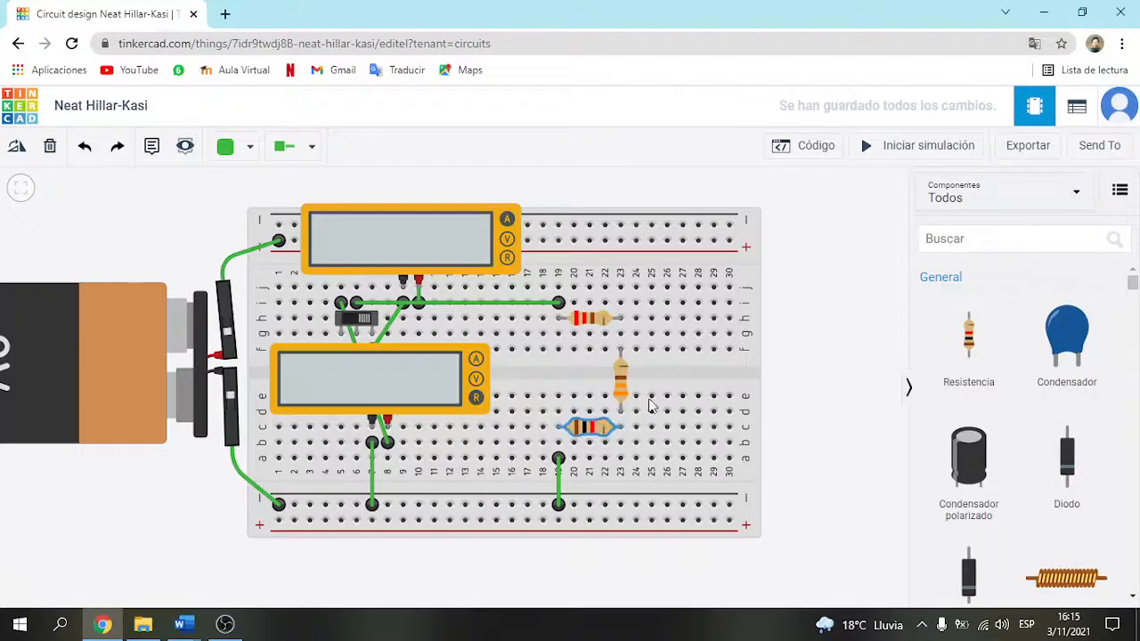
click(620, 378)
click(588, 427)
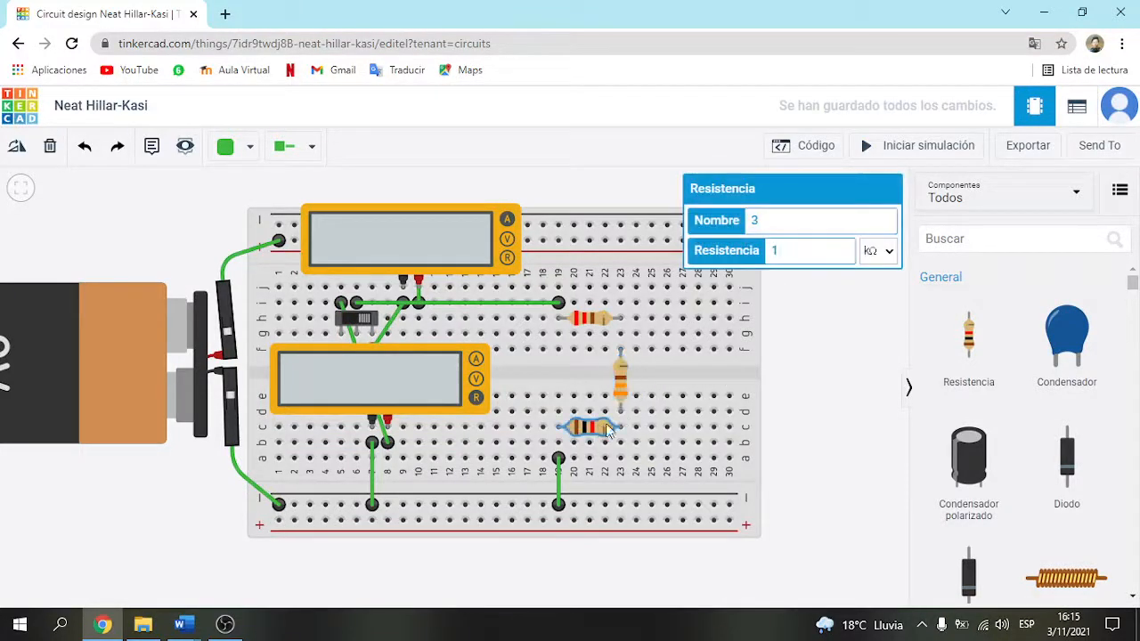
double_click(774, 250)
text(820)
click(871, 253)
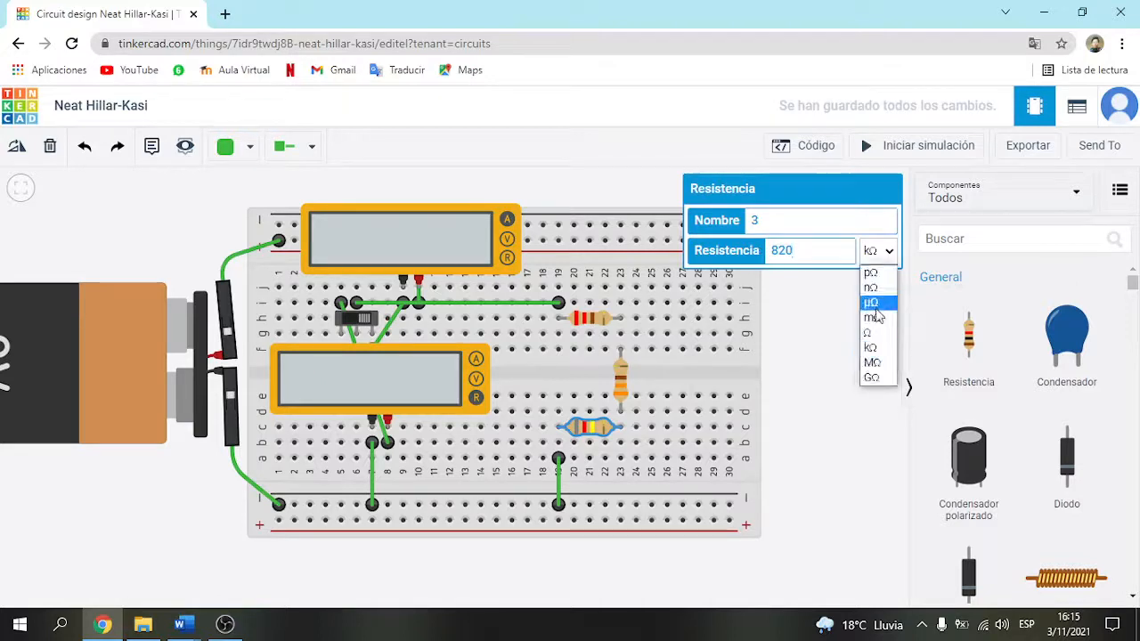
click(873, 332)
click(796, 376)
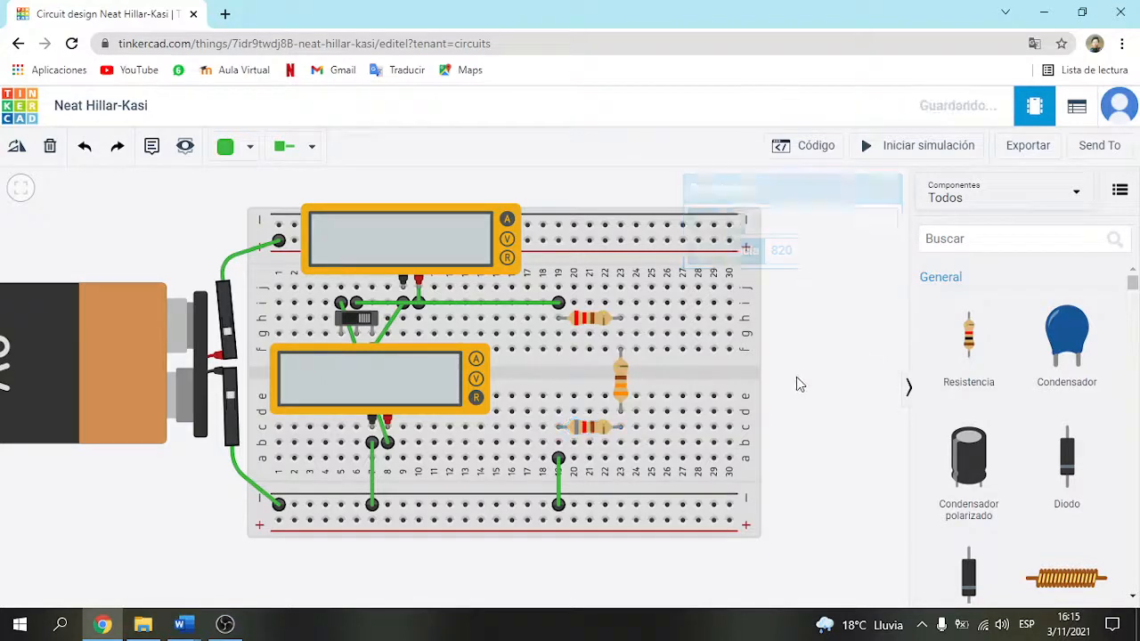
Start the simulation and compare the ammeter's total current with the IT calculation in Word's INFORME 1 report.
click(866, 151)
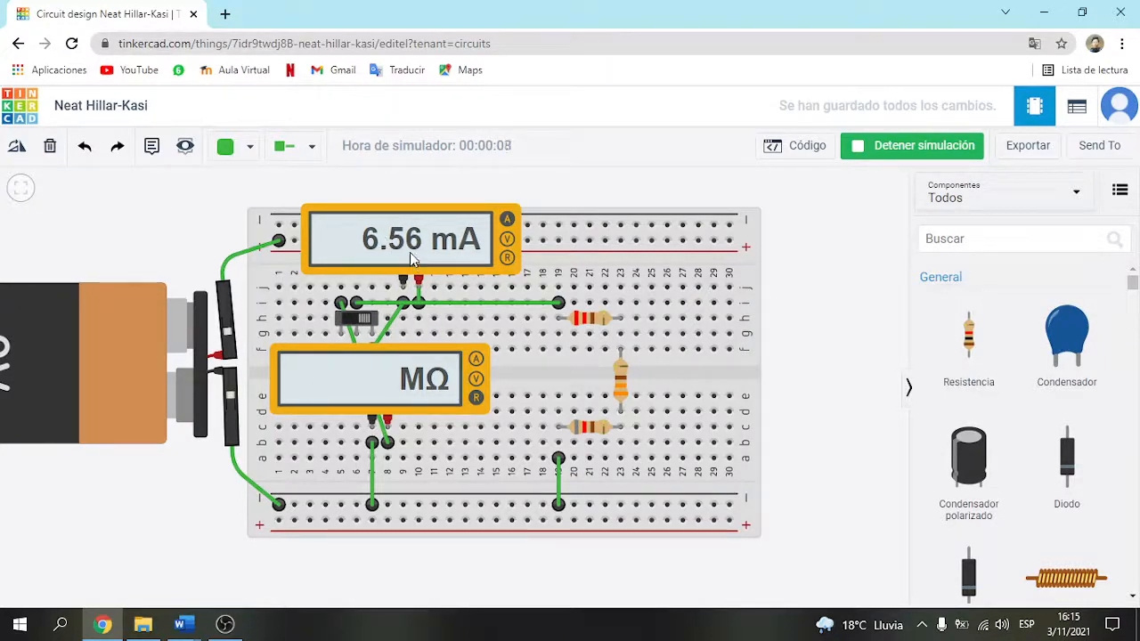
mouse_move(185, 624)
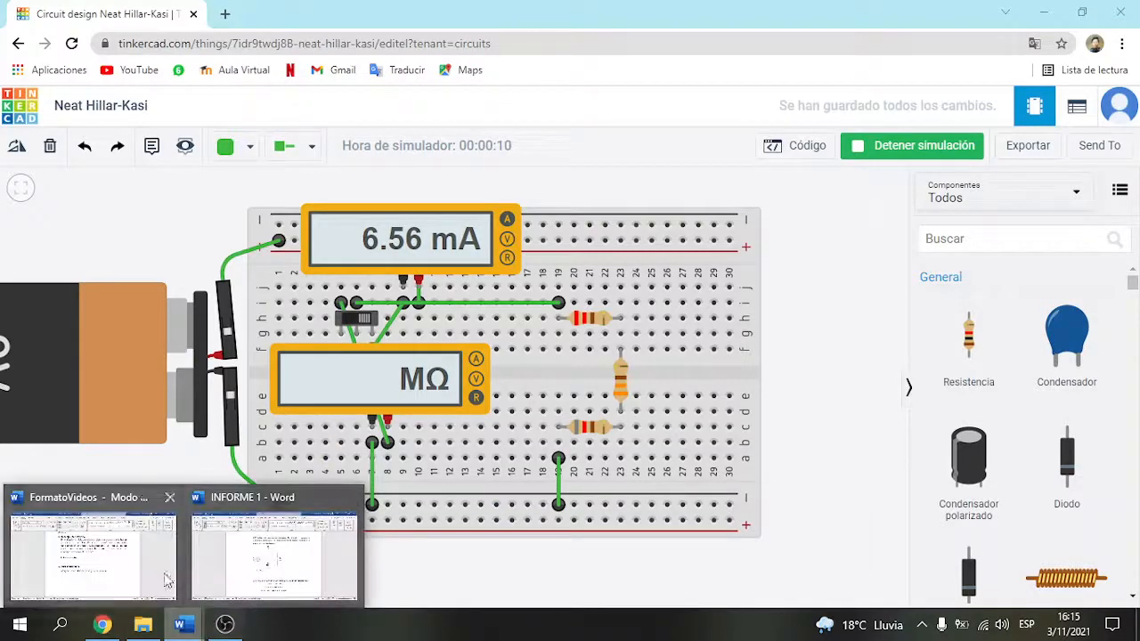
click(229, 558)
scroll(622, 436, down, 9)
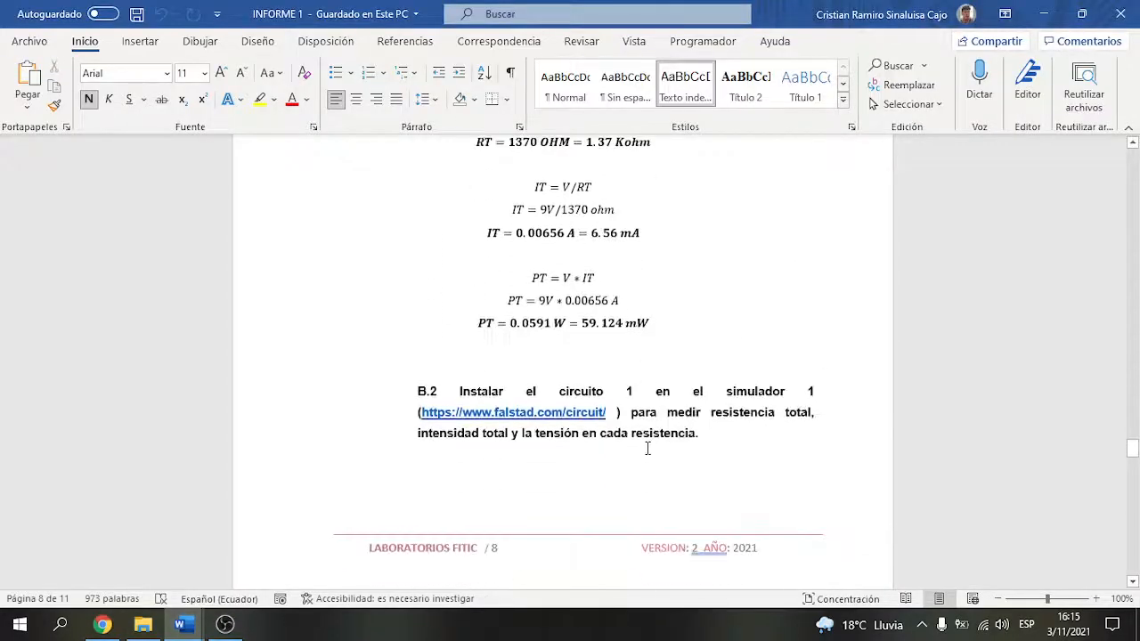
scroll(648, 449, up, 2)
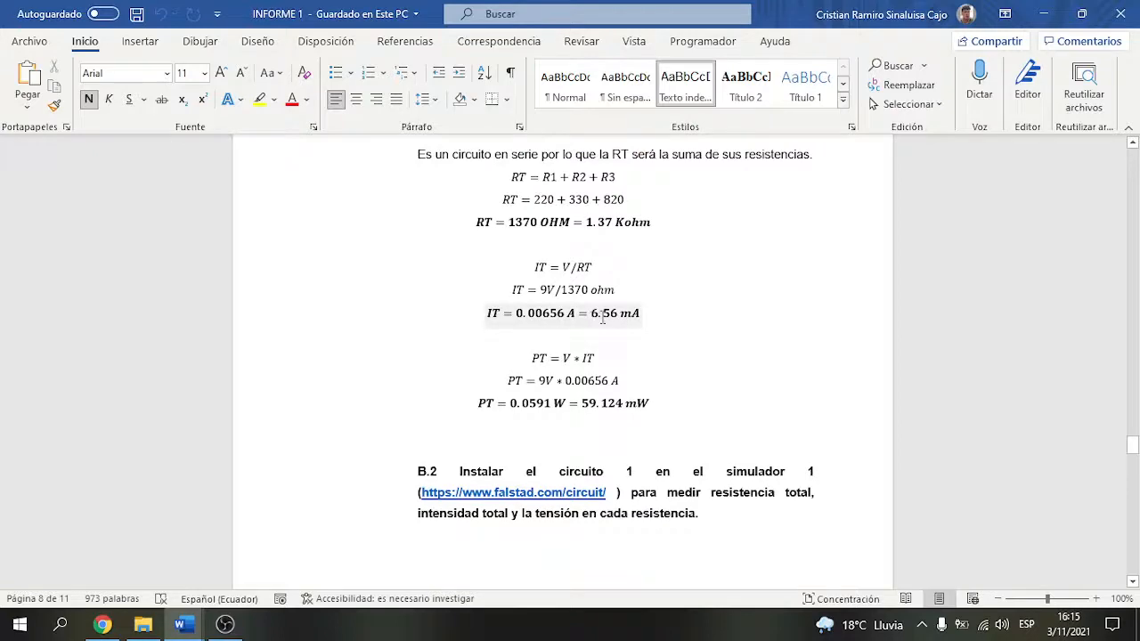
key(alt+Tab)
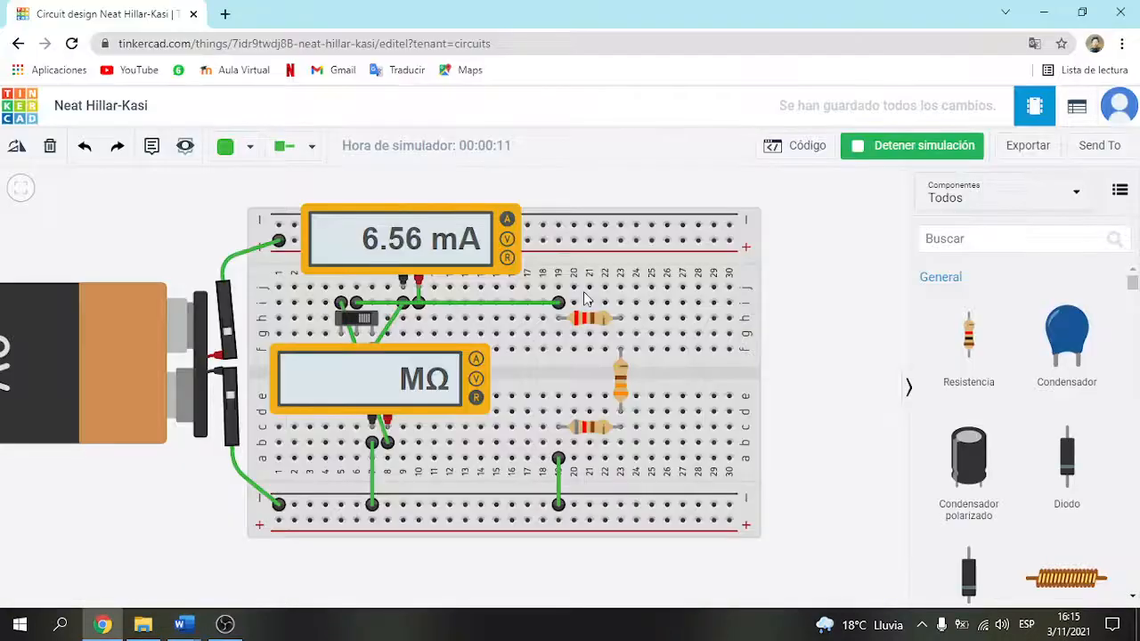
key(alt+Tab)
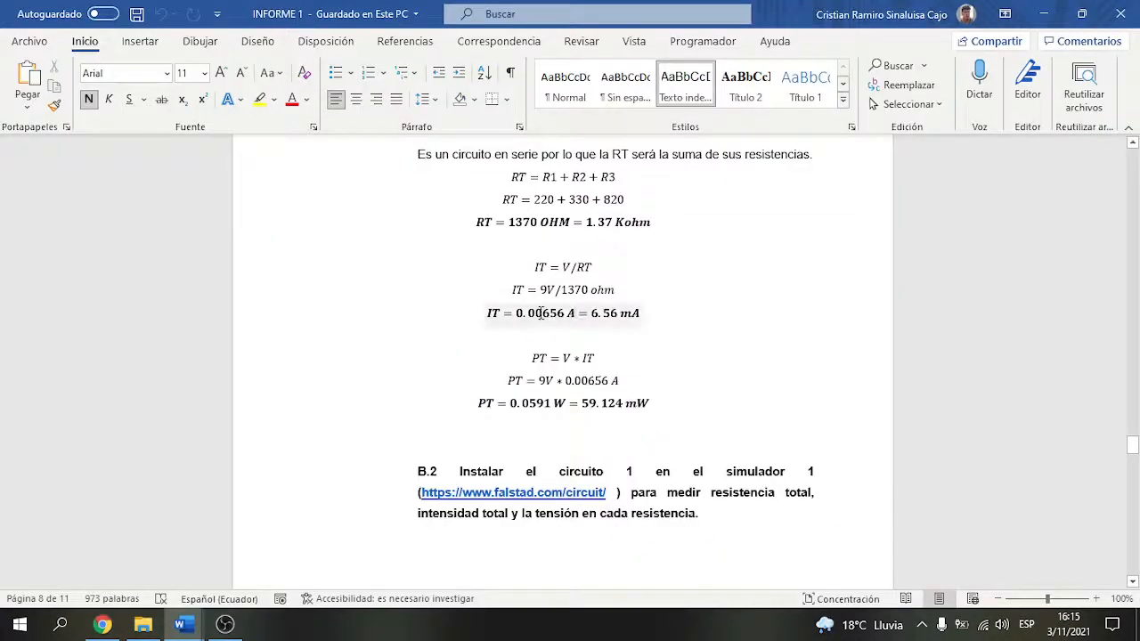
scroll(636, 298, up, 2)
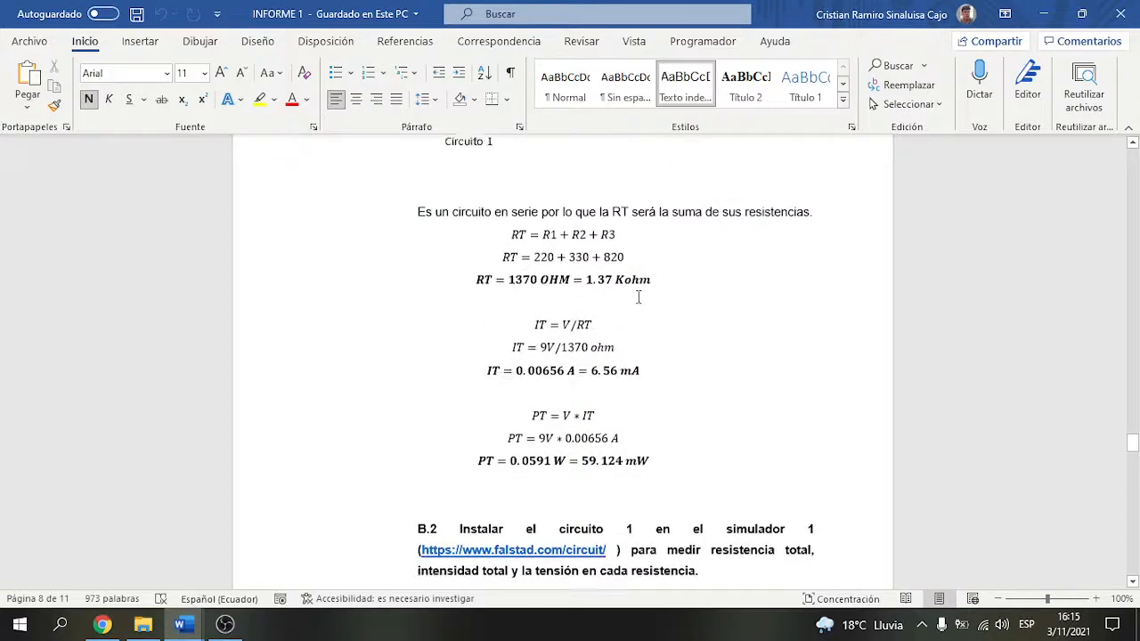
Return to Tinkercad, flip the slide switch to measure total resistance, and compare it with the RT calculation in Word.
key(alt+Tab)
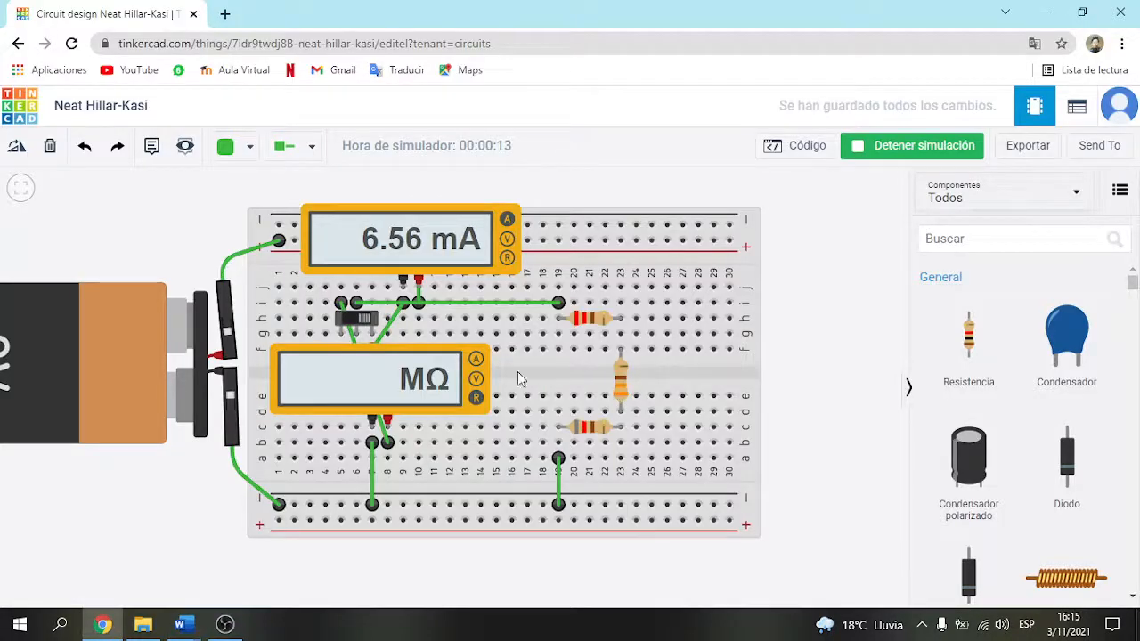
click(357, 317)
click(357, 317)
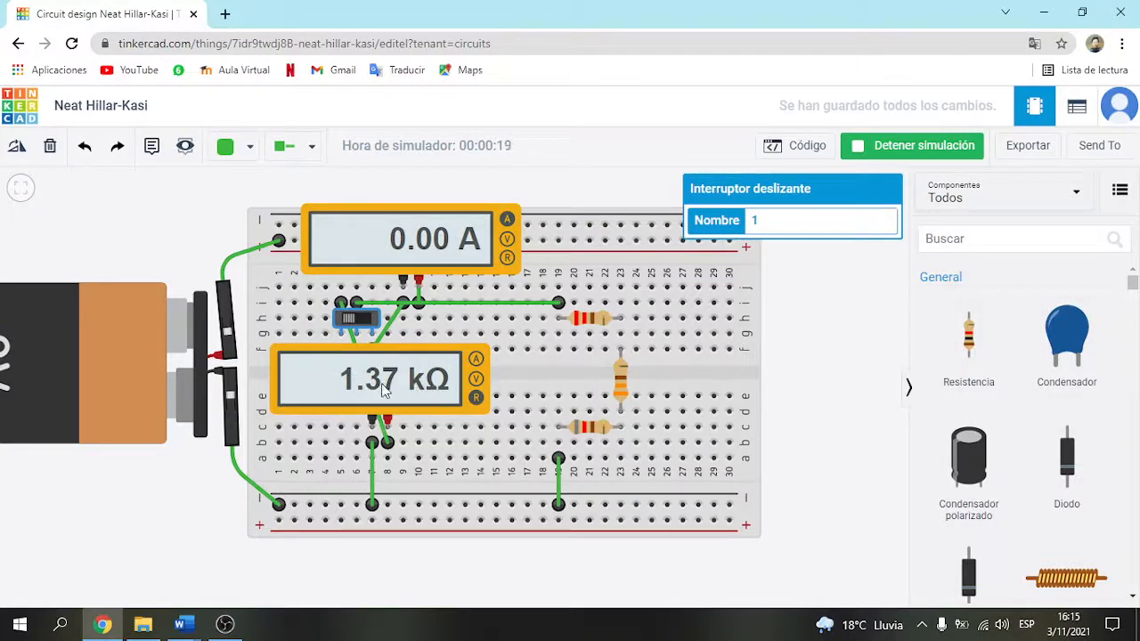
key(alt+Tab)
scroll(669, 324, up, 5)
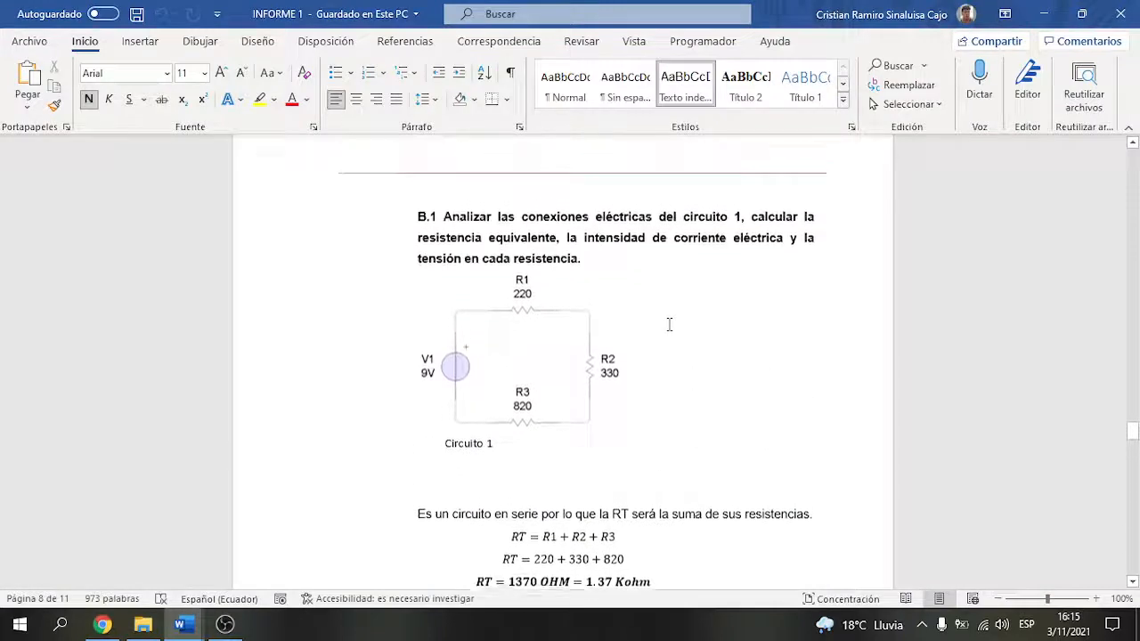
scroll(669, 324, down, 2)
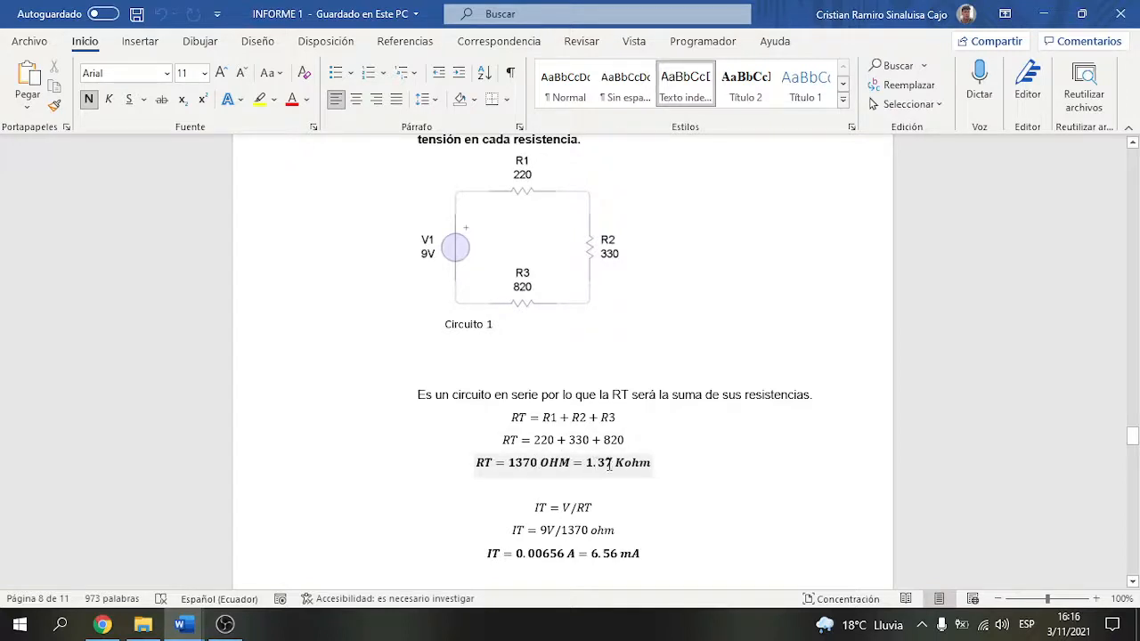
key(alt+Tab)
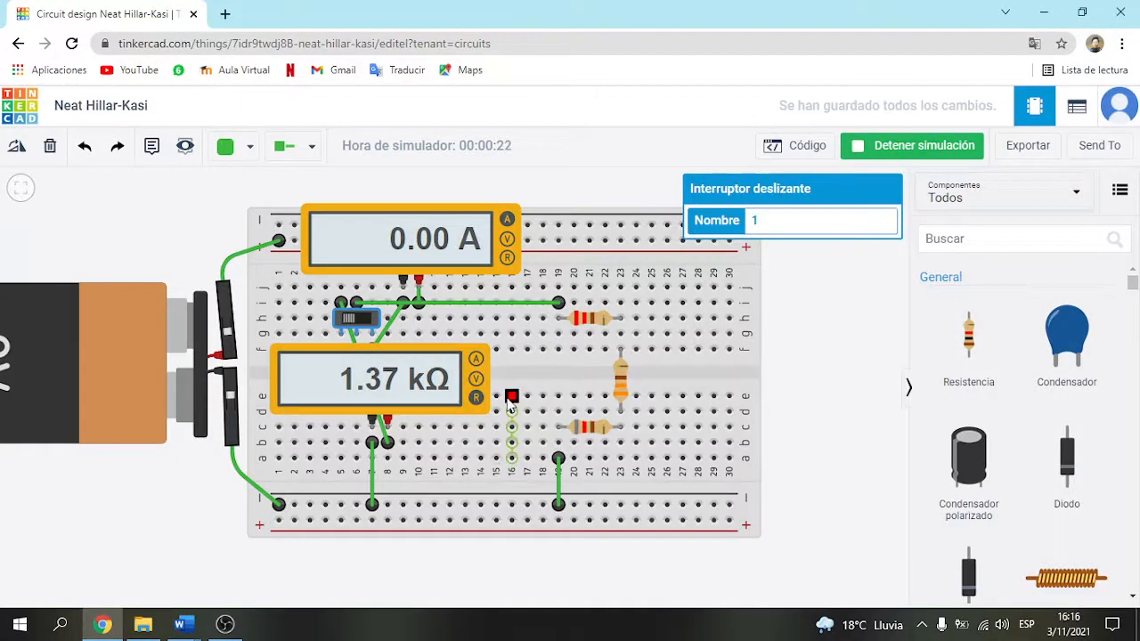
Switch to Word and review the report's section A calculations, simulations and comparison table, then the B.1 calculations.
key(alt+Tab)
scroll(699, 467, down, 2)
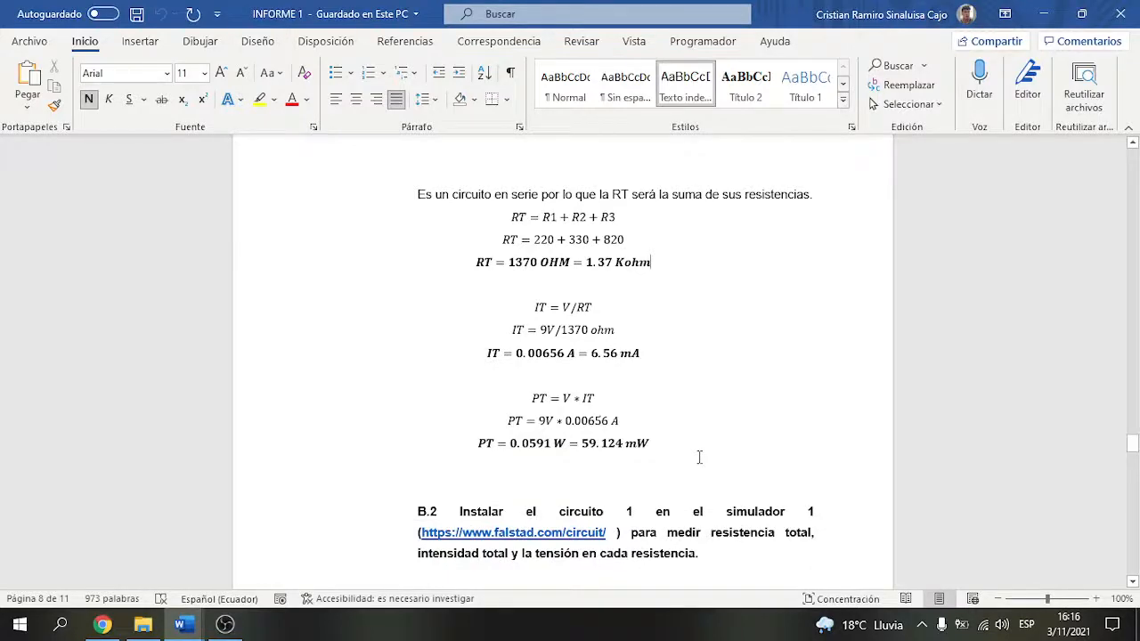
scroll(701, 457, up, 15)
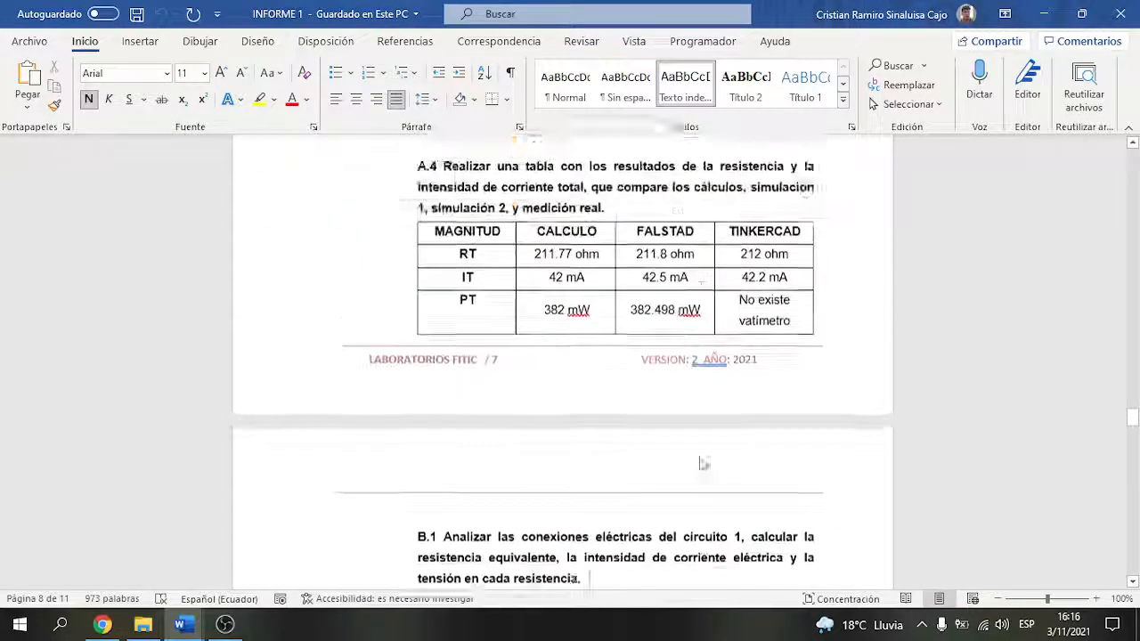
scroll(701, 456, up, 15)
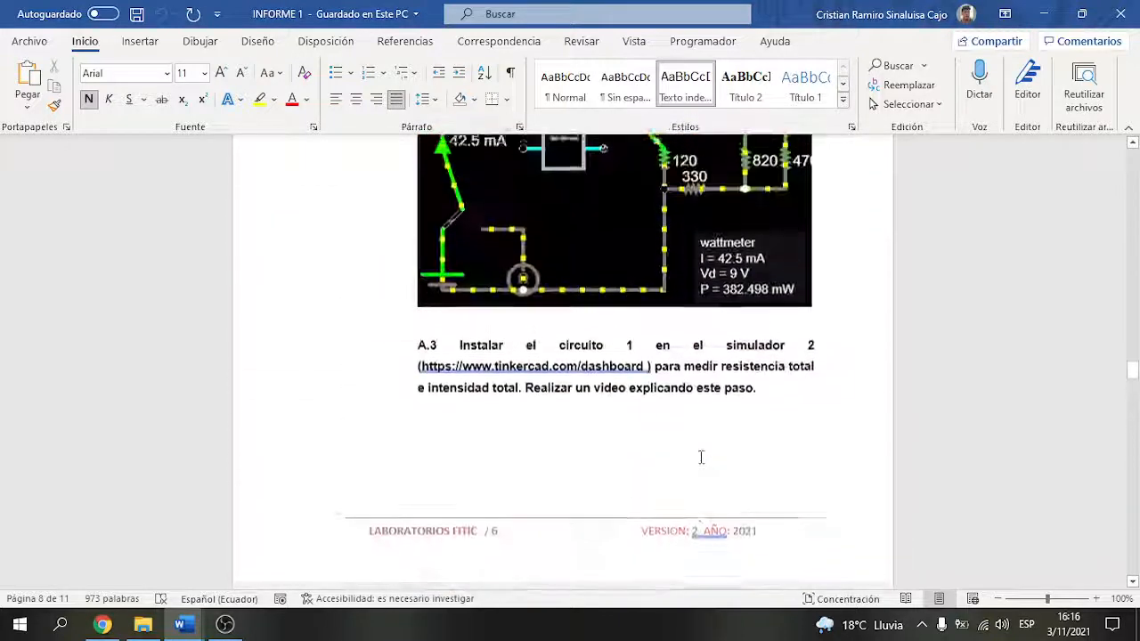
scroll(699, 459, up, 5)
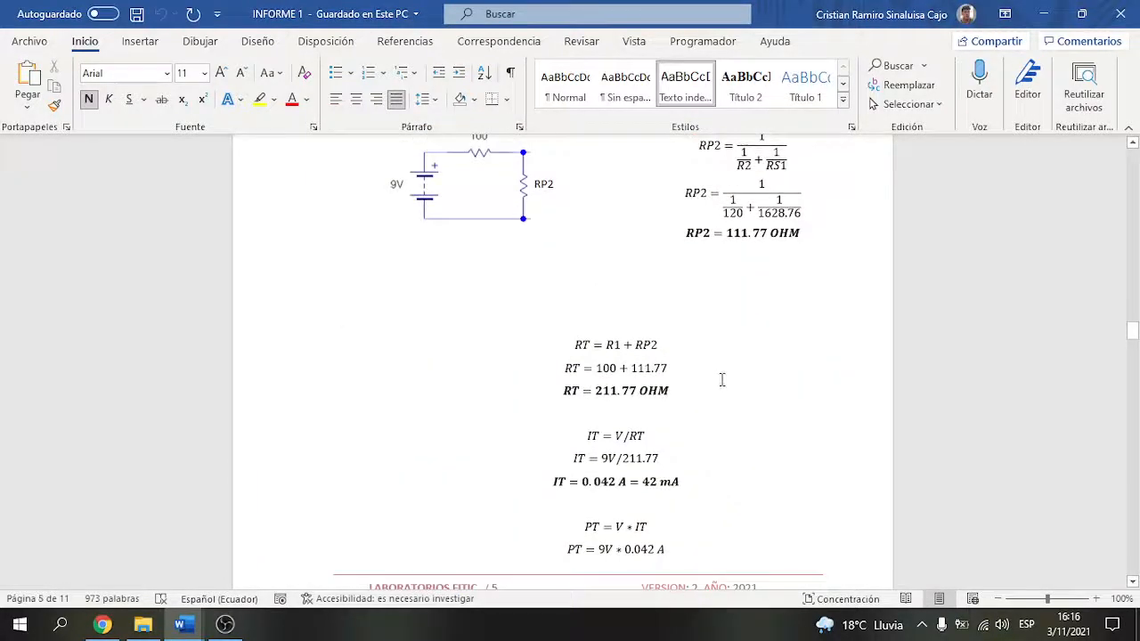
scroll(719, 311, up, 3)
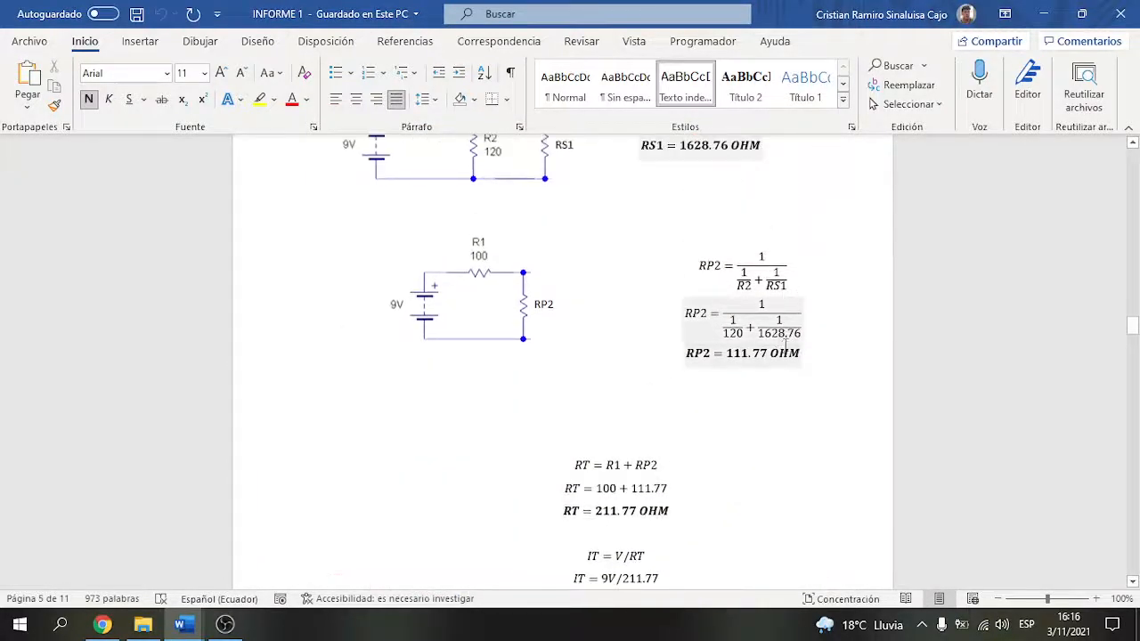
scroll(798, 347, up, 2)
scroll(799, 368, down, 6)
scroll(799, 367, down, 20)
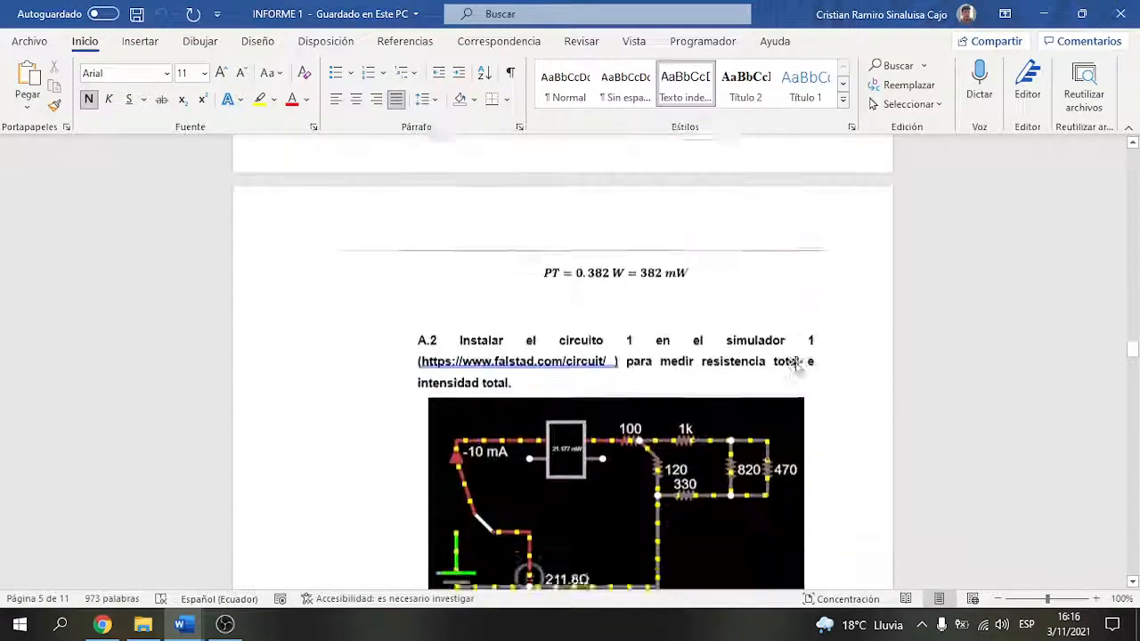
scroll(791, 372, down, 20)
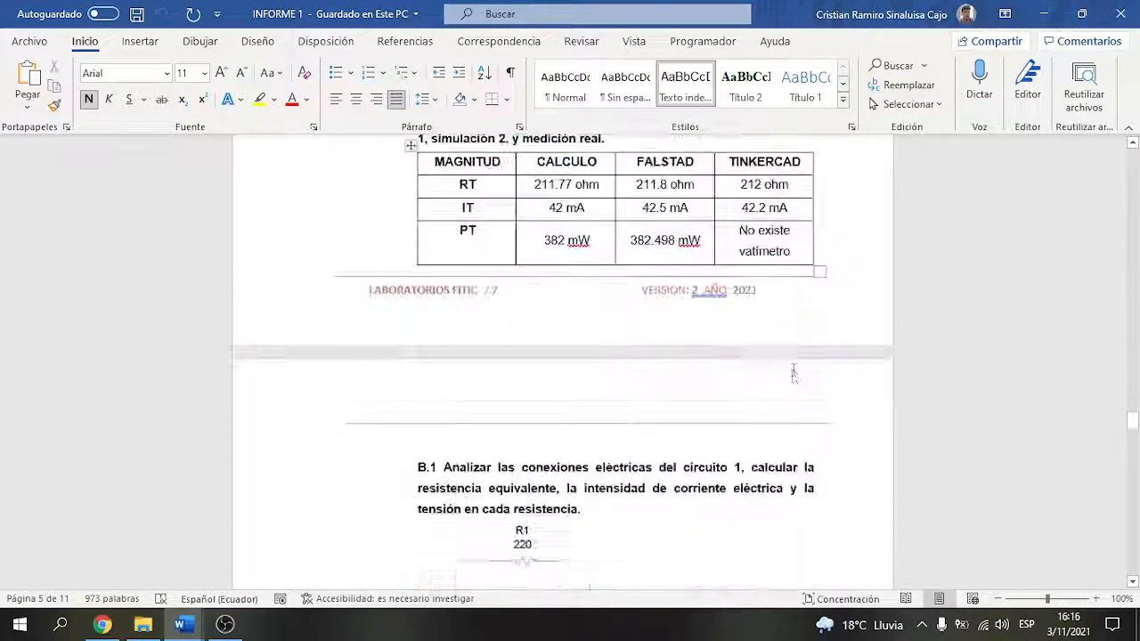
scroll(640, 438, down, 2)
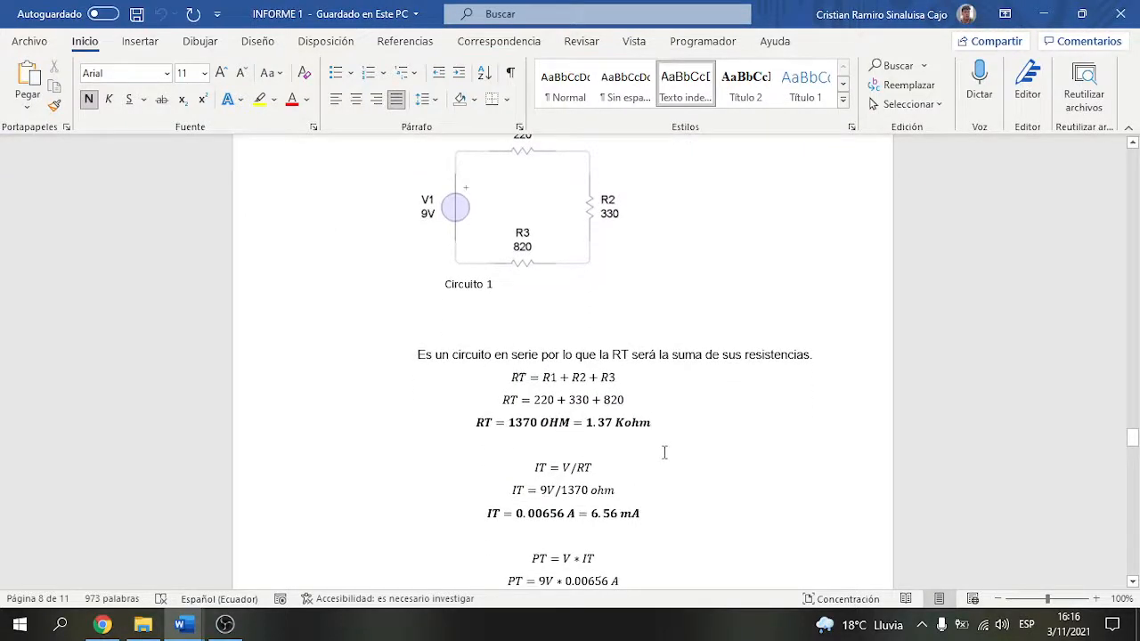
scroll(664, 452, down, 2)
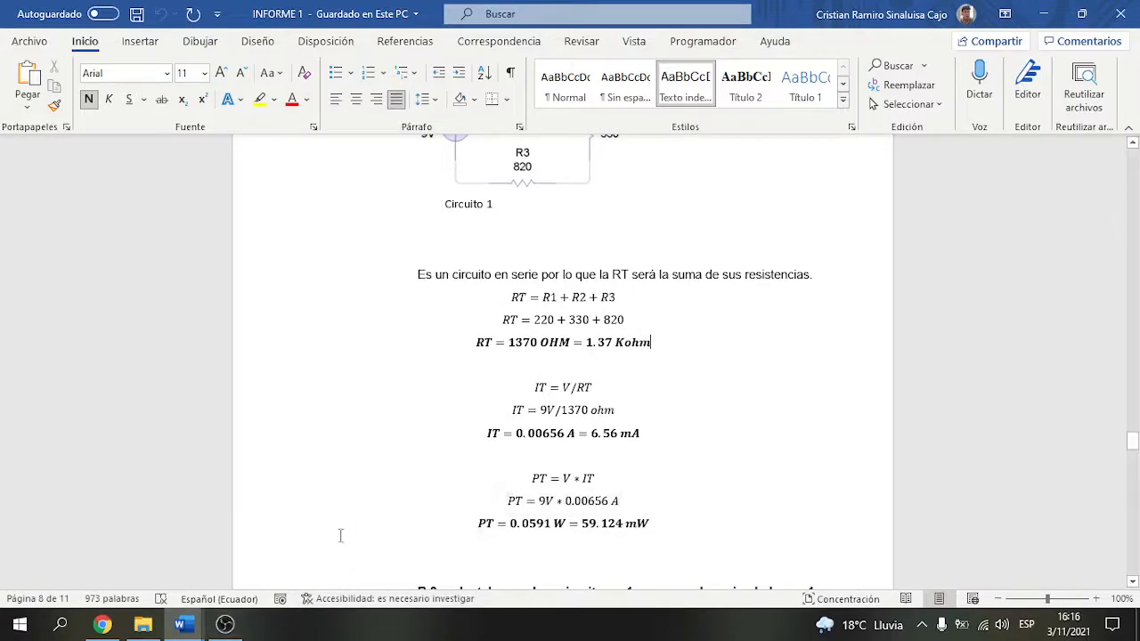
Return to Tinkercad and stop the running simulation.
click(100, 626)
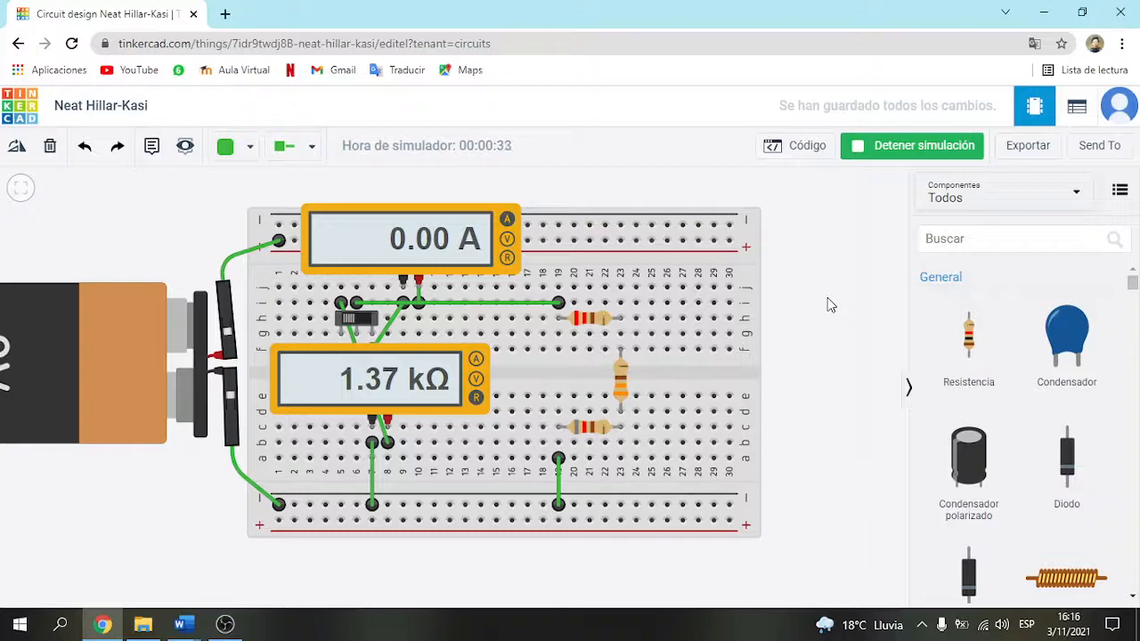
click(922, 145)
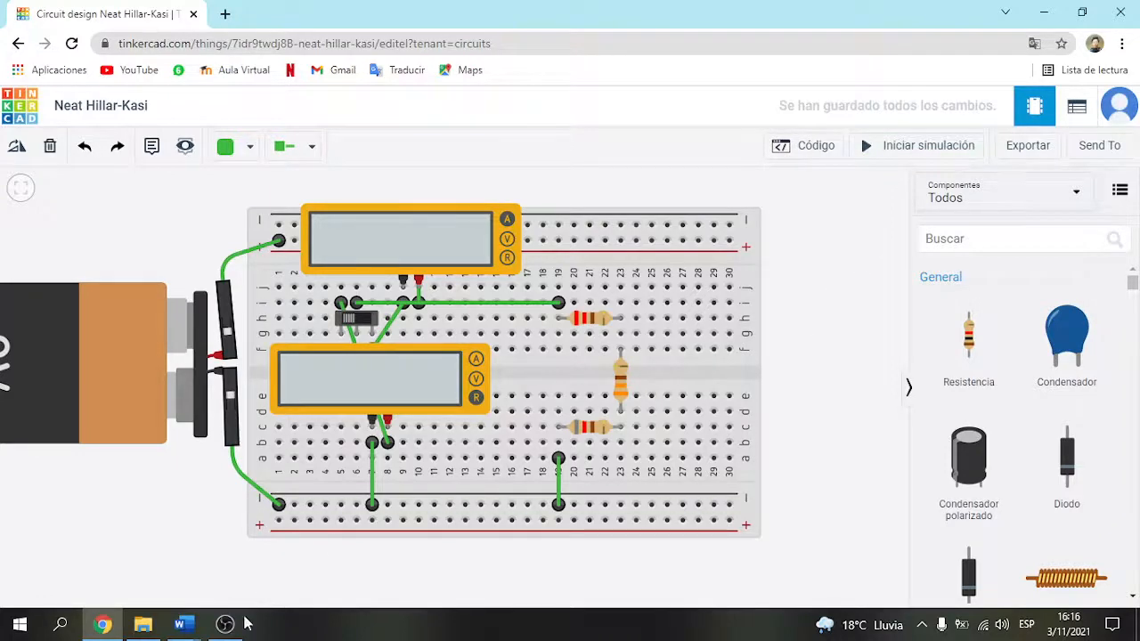